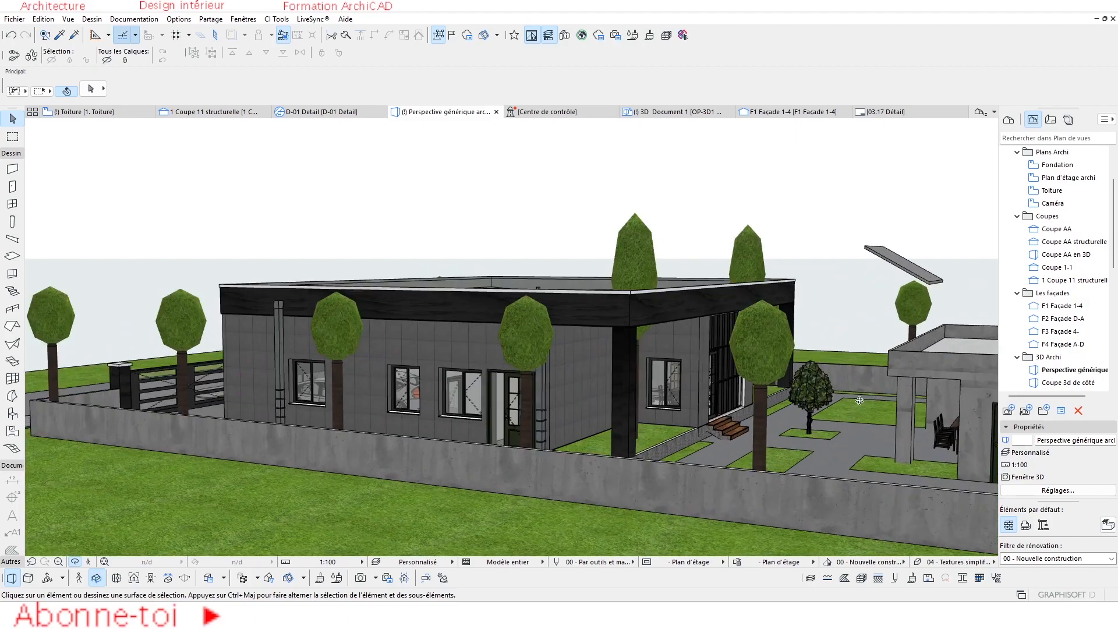
# - Examine the house's exterior walls, flat roof edge and downpipes, up close at the stone base, in the 3D perspective
pyautogui.scroll(4, 600, 400)
pyautogui.keyDown('shift'); pyautogui.moveTo(894, 351); pyautogui.dragTo(728, 376, button='middle'); pyautogui.keyUp('shift')
pyautogui.scroll(5, 655, 397)
pyautogui.moveTo(655, 397)
pyautogui.keyDown('shift'); pyautogui.mouseDown(button='middle')
pyautogui.moveTo(499, 382)
pyautogui.moveTo(511, 401)
pyautogui.moveTo(762, 401)
pyautogui.moveTo(417, 393)
pyautogui.moveTo(433, 394)
pyautogui.moveTo(409, 427)
pyautogui.moveTo(638, 352)
pyautogui.moveTo(582, 358)
pyautogui.mouseUp(button='middle'); pyautogui.keyUp('shift')
pyautogui.scroll(5, 634, 394)
pyautogui.scroll(-10, 762, 402)
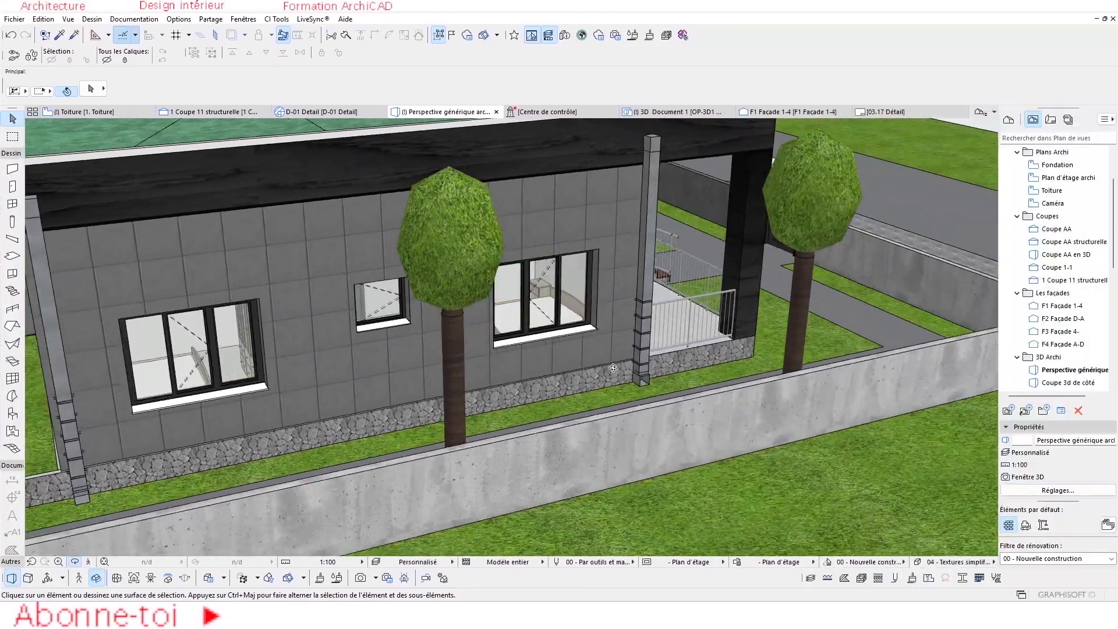
pyautogui.scroll(5, 632, 383)
pyautogui.scroll(3, 632, 382)
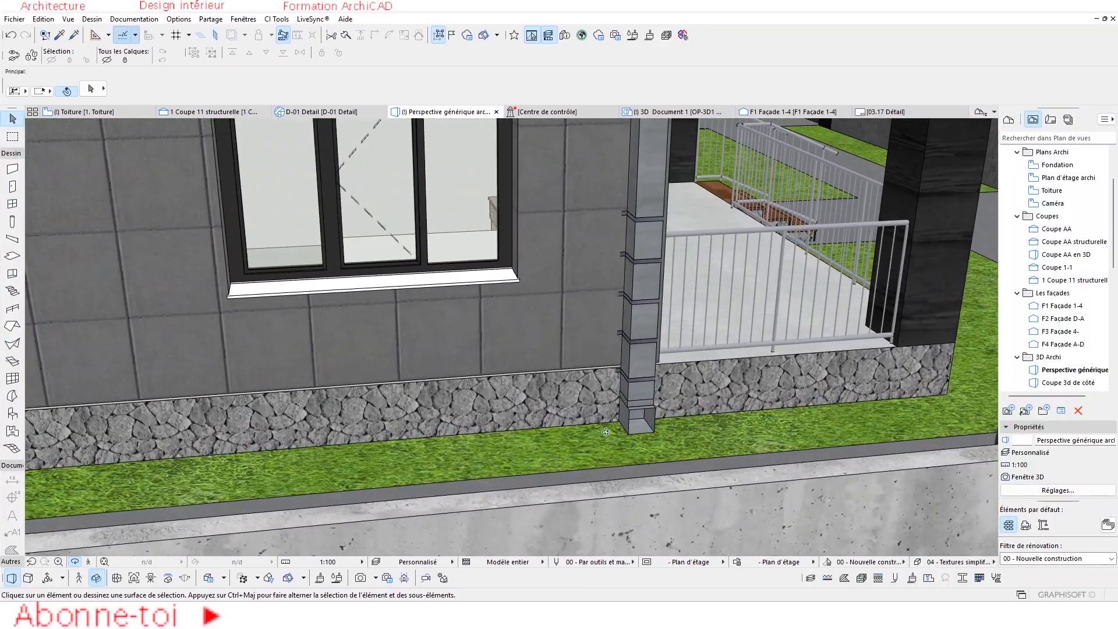
pyautogui.scroll(-5, 711, 389)
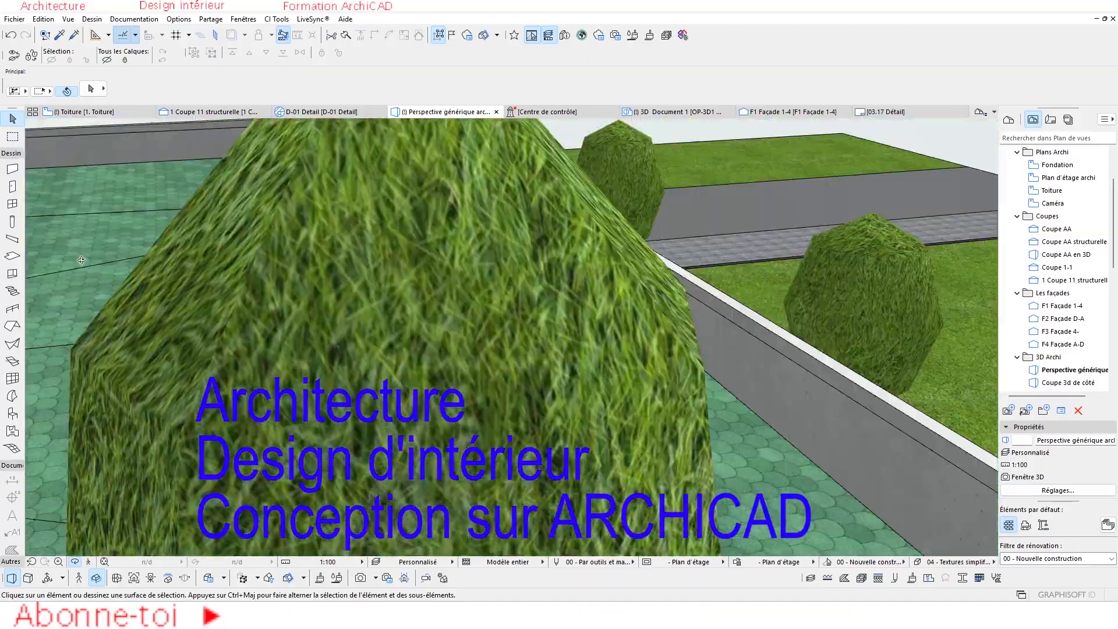
# - Examine the windowed side of the house and the concrete outbuilding with its terrace in the 3D perspective
pyautogui.keyDown('shift'); pyautogui.moveTo(81, 260); pyautogui.dragTo(201, 272, button='middle'); pyautogui.keyUp('shift')
pyautogui.keyDown('shift'); pyautogui.moveTo(512, 337); pyautogui.dragTo(405, 278, button='middle'); pyautogui.keyUp('shift')
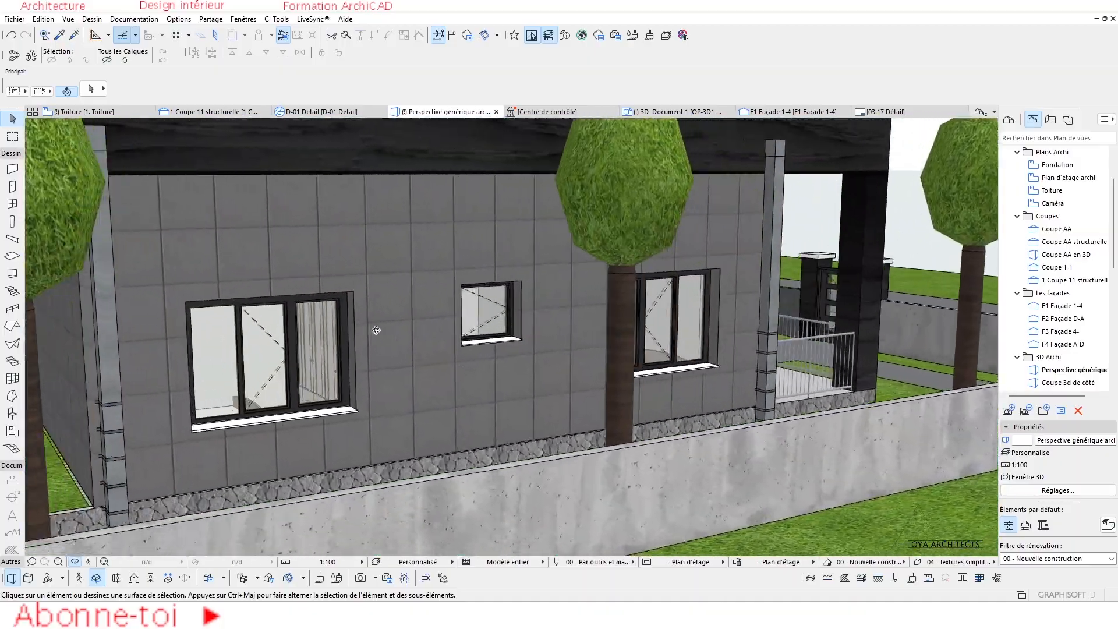
pyautogui.keyDown('shift'); pyautogui.moveTo(381, 330); pyautogui.dragTo(285, 327, button='middle'); pyautogui.keyUp('shift')
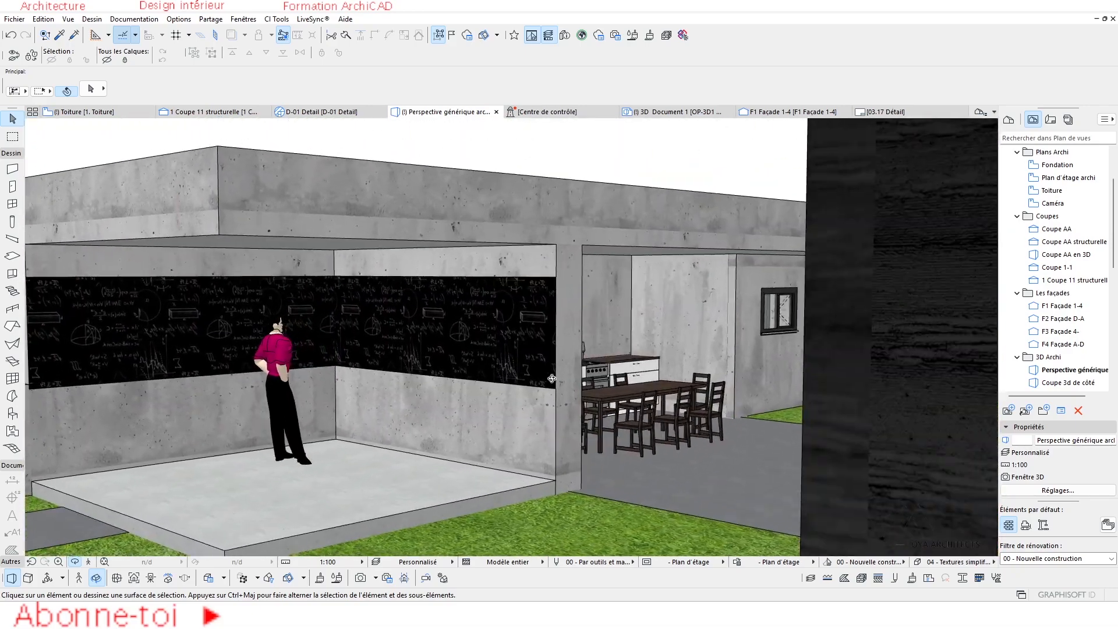
pyautogui.scroll(3, 641, 373)
pyautogui.keyDown('shift'); pyautogui.moveTo(640, 372); pyautogui.dragTo(524, 379, button='middle'); pyautogui.keyUp('shift')
pyautogui.moveTo(687, 414); pyautogui.dragTo(458, 401, button='middle')
pyautogui.keyDown('shift'); pyautogui.moveTo(559, 415); pyautogui.dragTo(361, 415, button='middle'); pyautogui.keyUp('shift')
pyautogui.scroll(5, 361, 415)
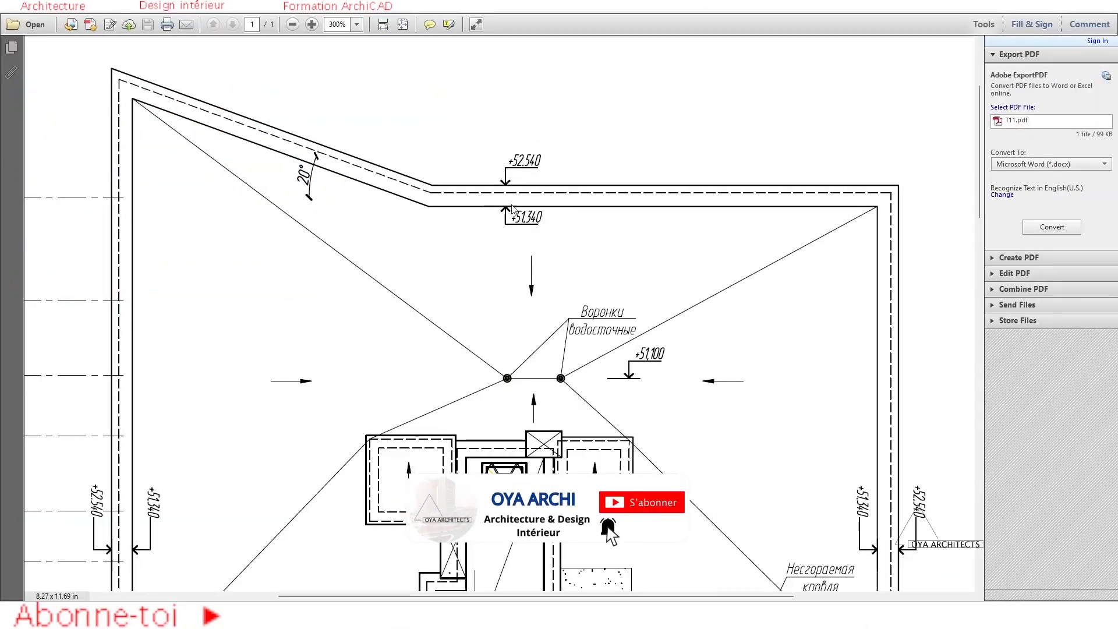
# - Review the roof plan T11.pdf in the PDF reader, studying the slope arrows, drains and elevation marks
pyautogui.scroll(2, 512, 210)
pyautogui.scroll(-5, 484, 227)
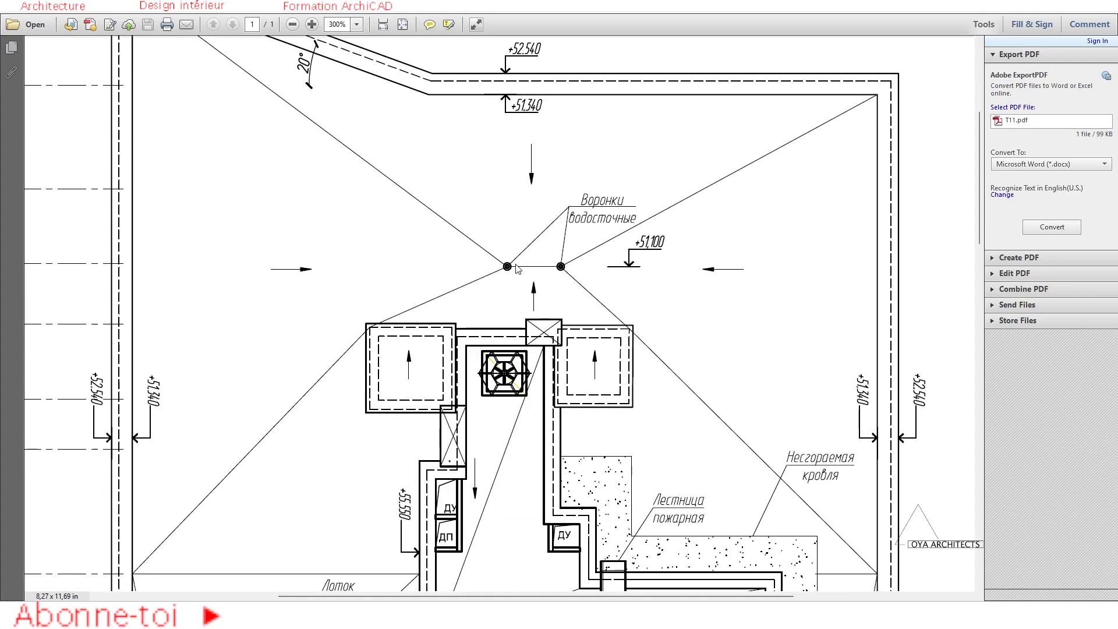
pyautogui.scroll(4, 458, 275)
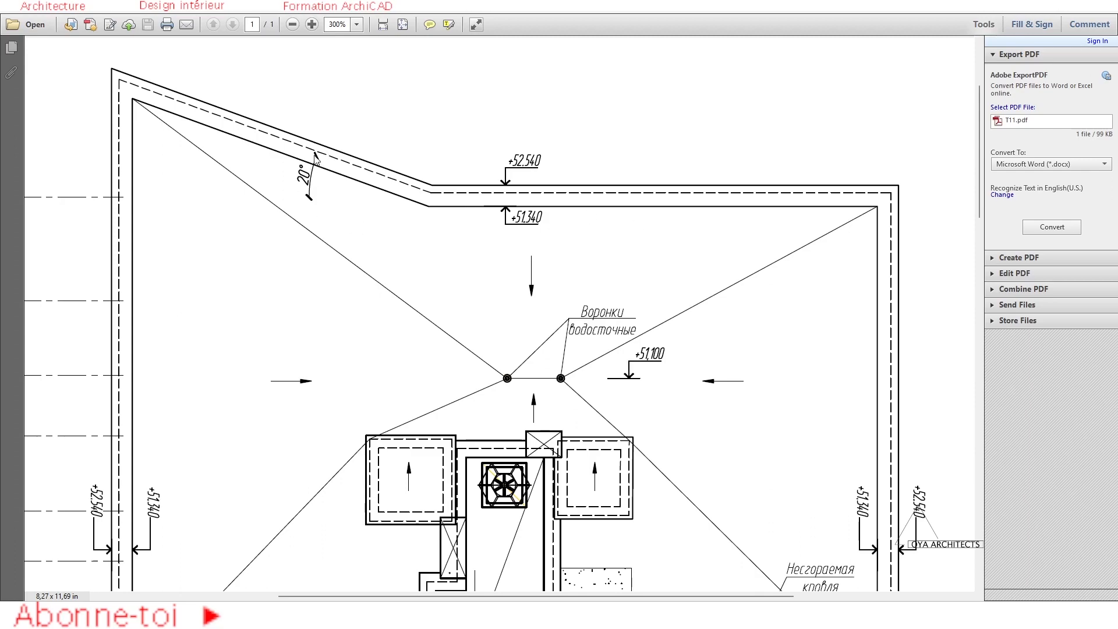
pyautogui.scroll(-6, 501, 253)
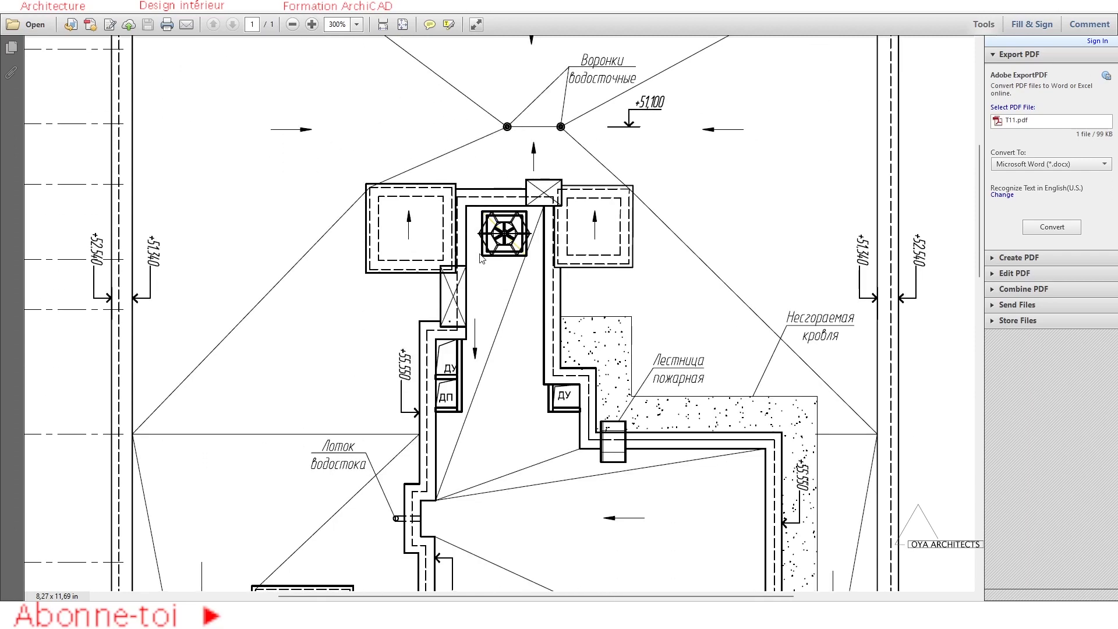
pyautogui.scroll(-3, 518, 309)
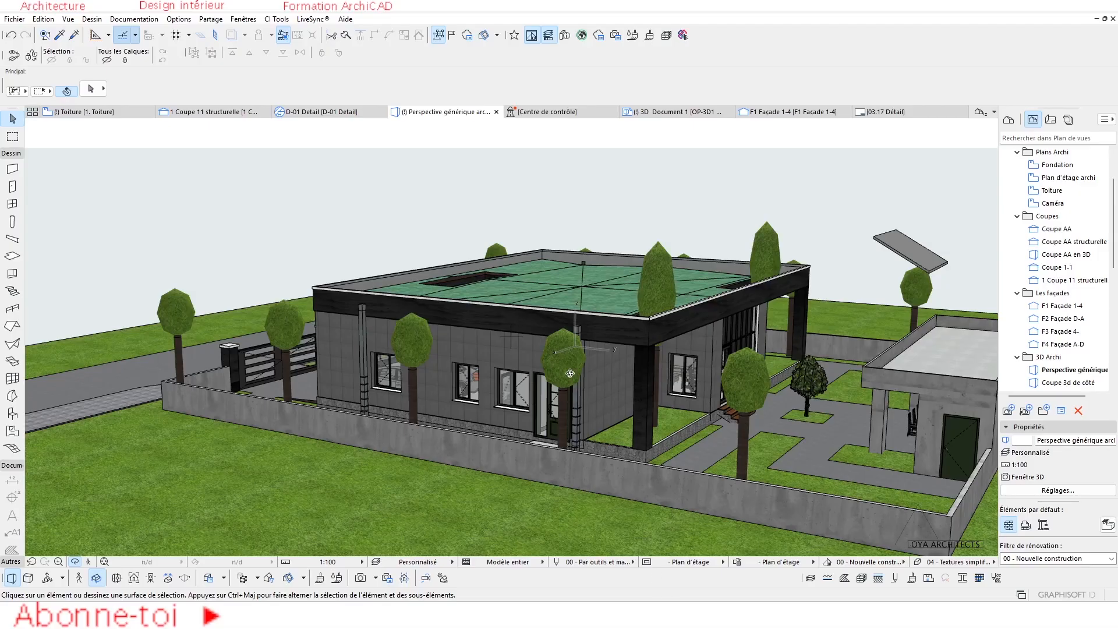
# - Inspect the existing inclined roof plane beside the house in the ArchiCAD 3D perspective
pyautogui.moveTo(510, 329); pyautogui.dragTo(192, 186)
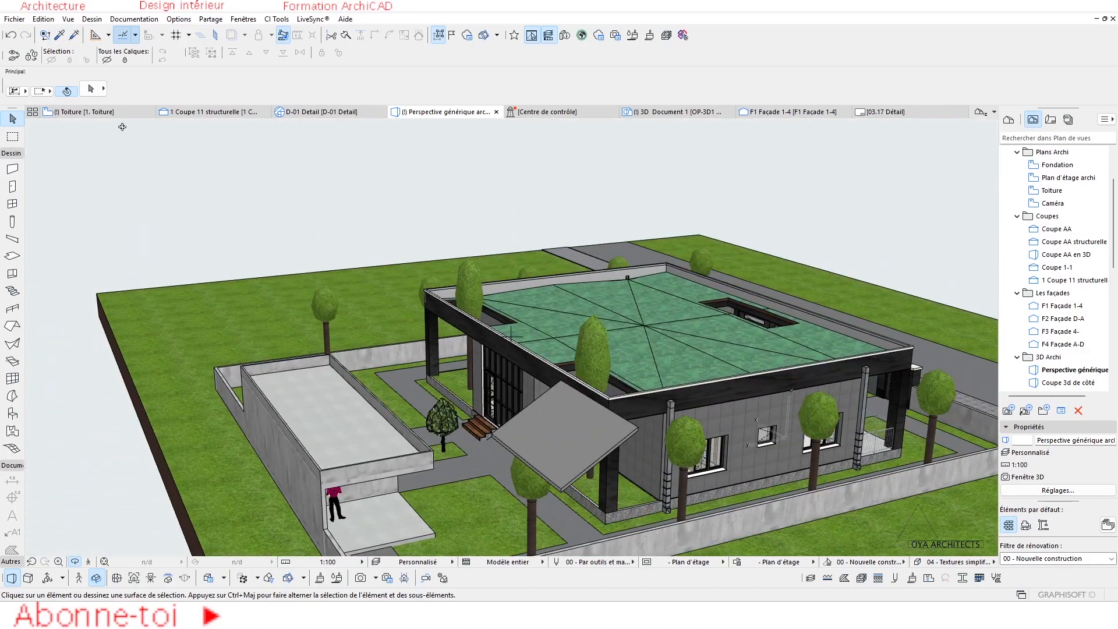
pyautogui.click(588, 426)
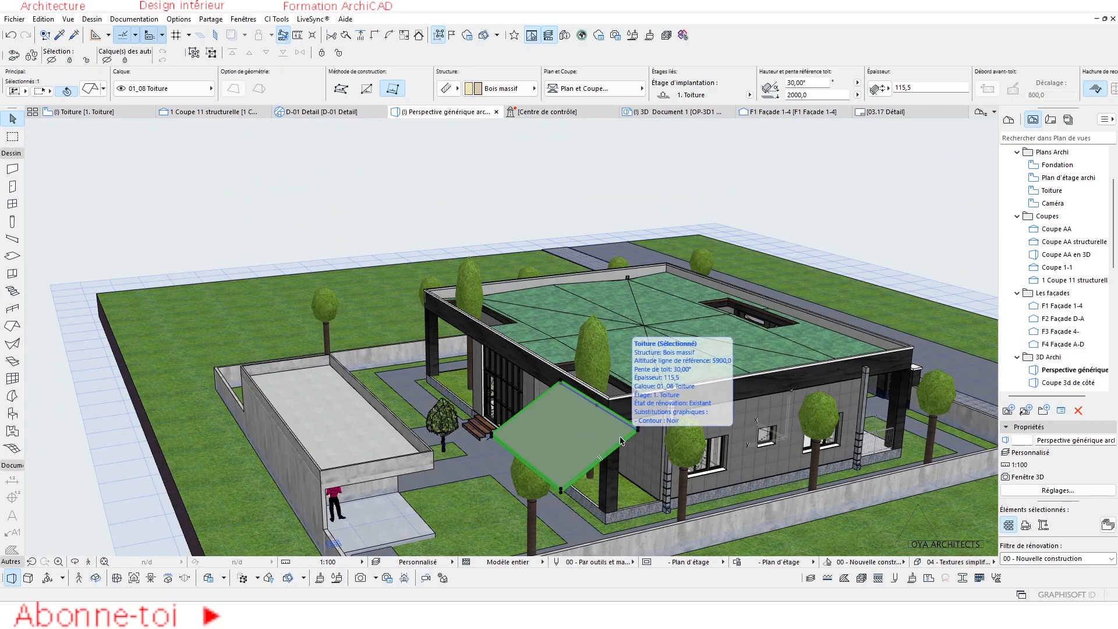
pyautogui.click(416, 206)
# - Open the Toiture floor plan and set the Roof tool's default slope to 30°
pyautogui.click(76, 111)
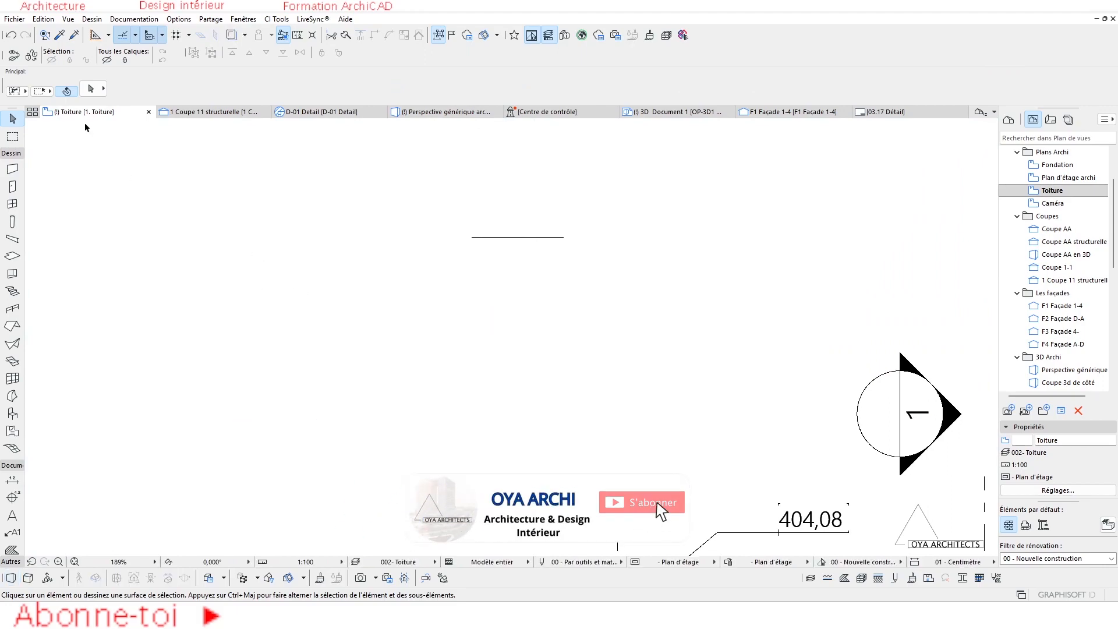
pyautogui.click(12, 325)
pyautogui.hotkey('ctrl', 't')
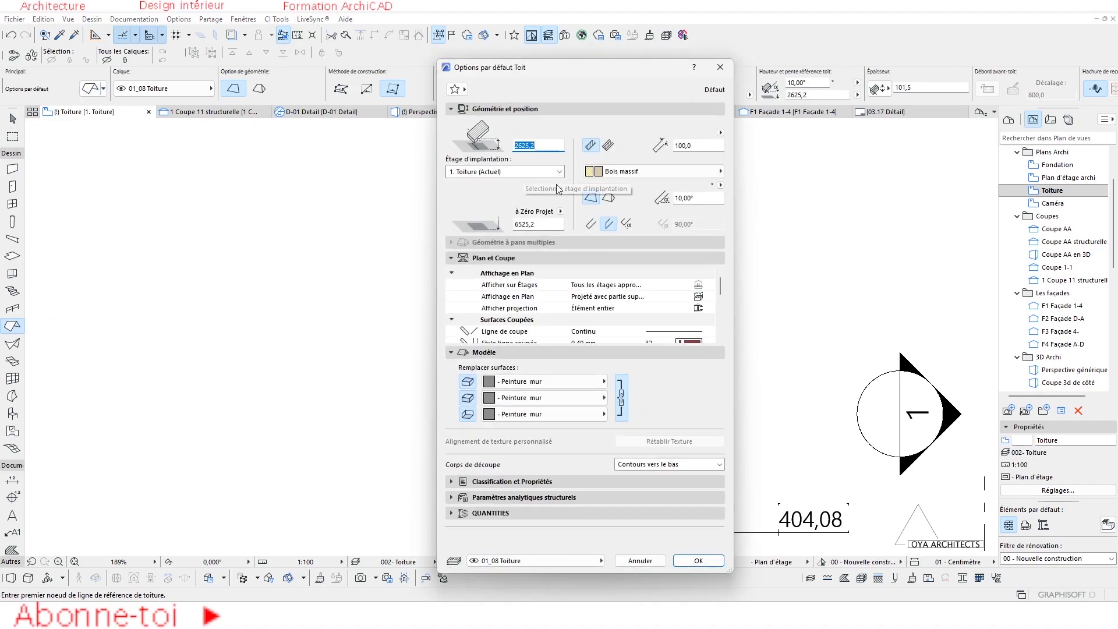
pyautogui.click(695, 197)
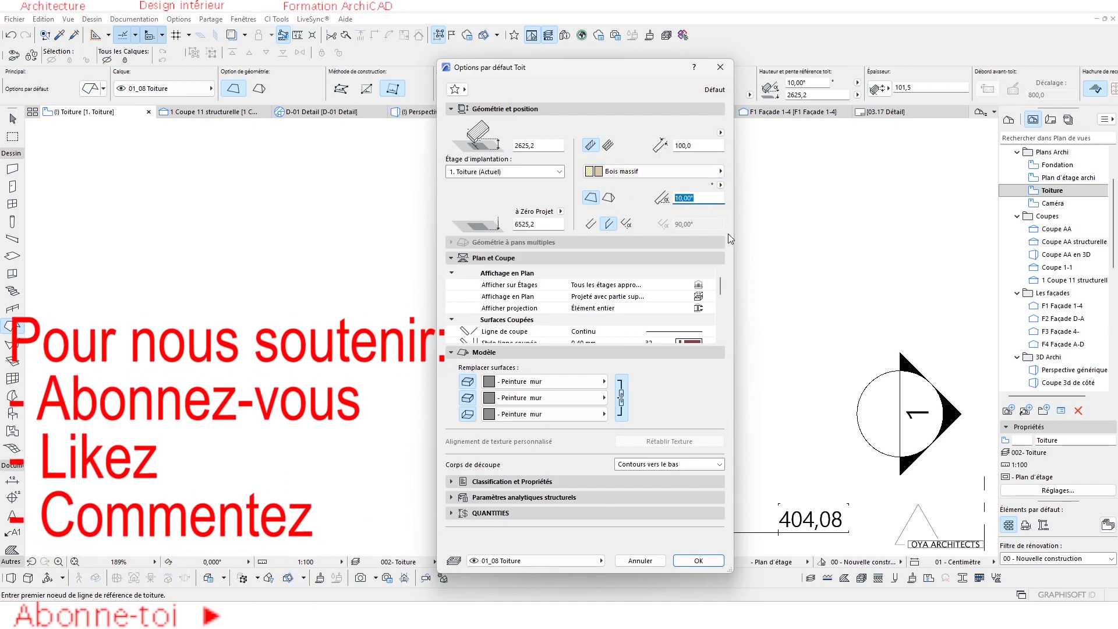
pyautogui.write('30')
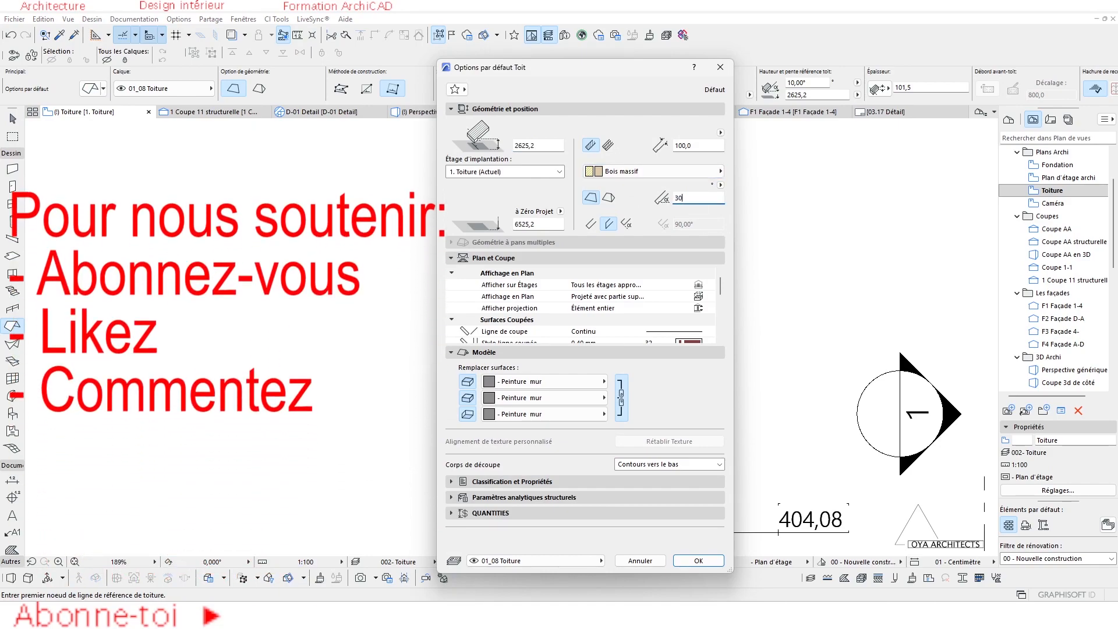
pyautogui.press('Return')
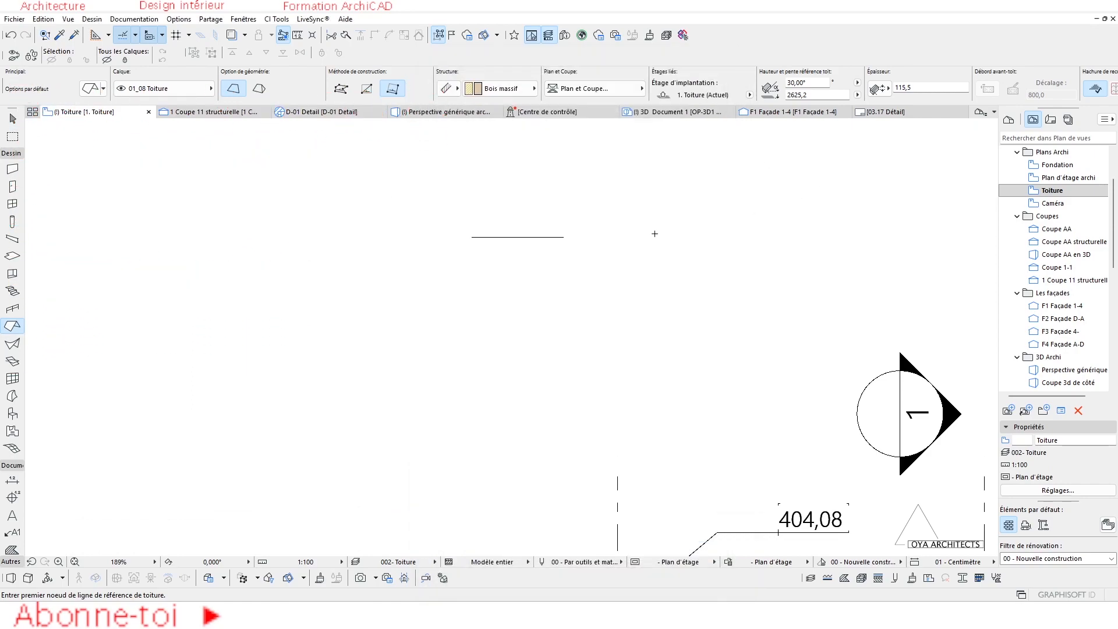
# - Draw a rectangular single-plane roof above the building plan, sloping up from a horizontal reference line
pyautogui.click(459, 444)
pyautogui.click(671, 445)
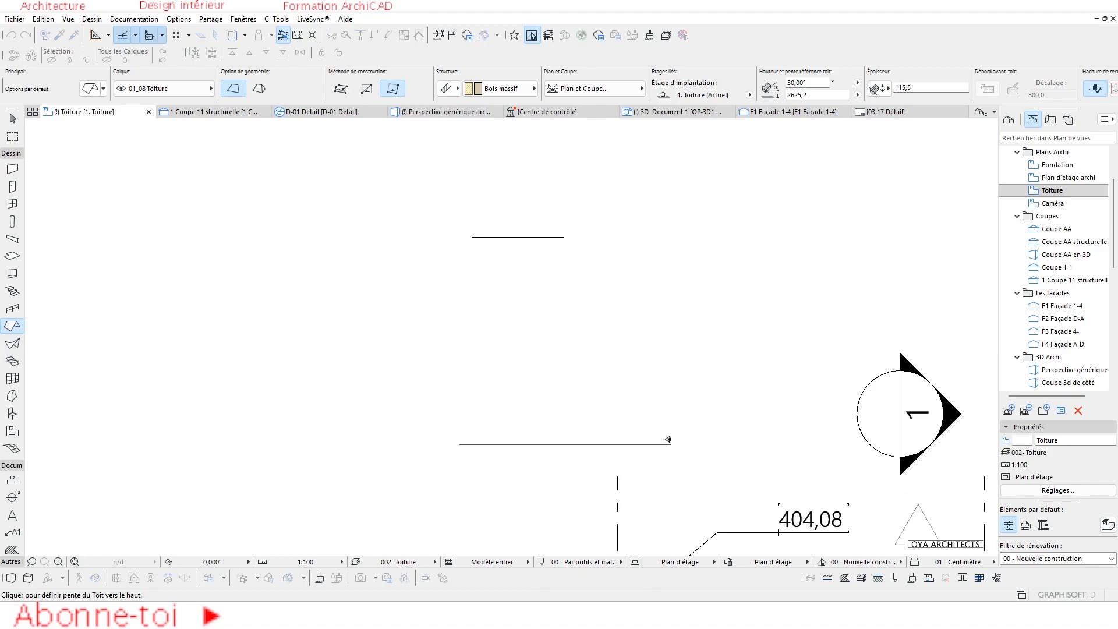
pyautogui.click(459, 447)
pyautogui.click(671, 445)
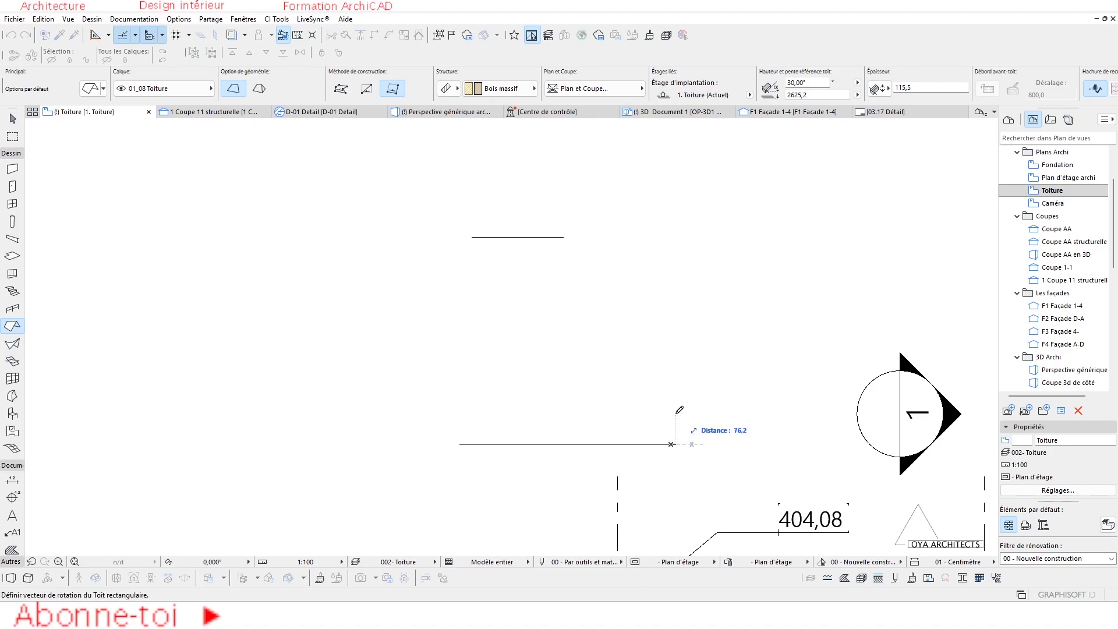
pyautogui.click(464, 445)
pyautogui.click(465, 269)
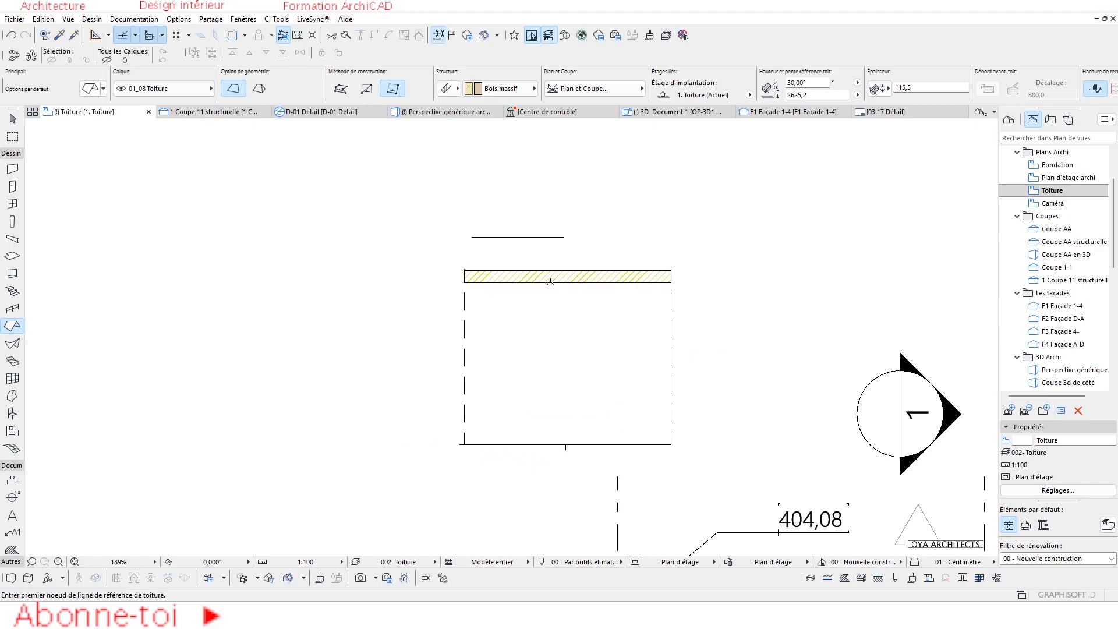
pyautogui.press('Escape')
pyautogui.click(543, 238)
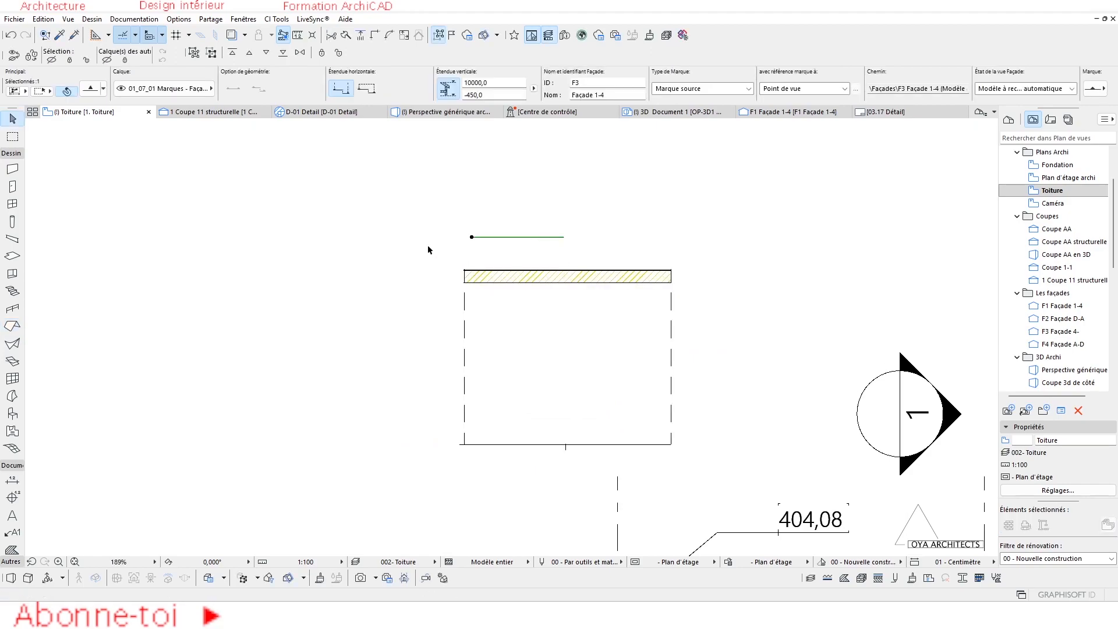
pyautogui.click(452, 257)
# - View the newly drawn inclined roof plane in the Perspective générique 3D view
pyautogui.scroll(-4, 500, 348)
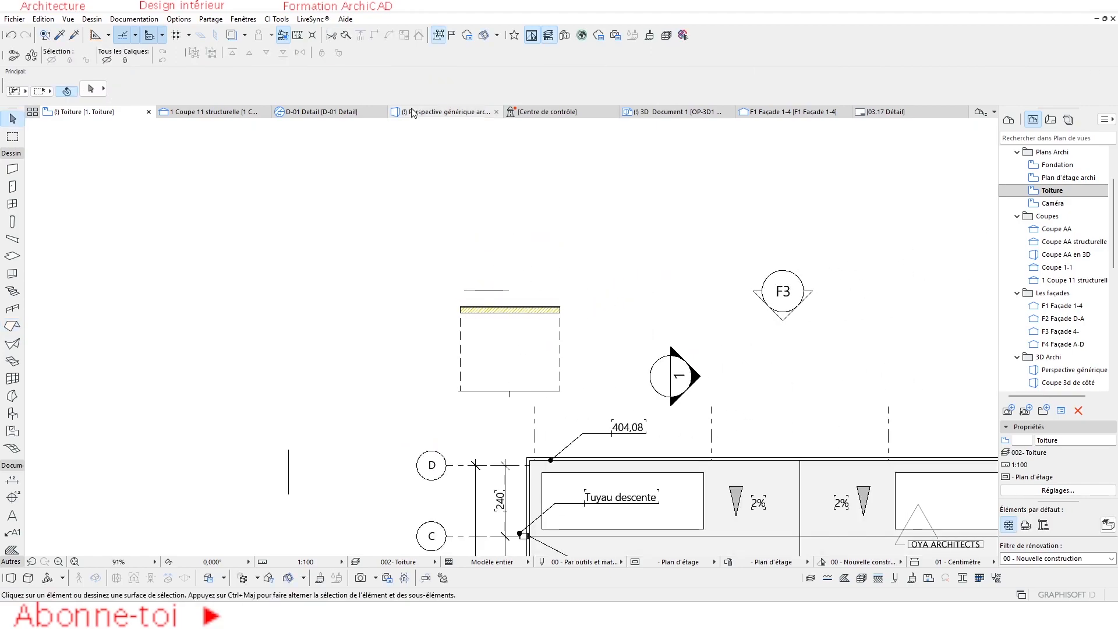
pyautogui.click(443, 112)
pyautogui.scroll(4, 603, 424)
pyautogui.moveTo(601, 422); pyautogui.dragTo(553, 382, button='middle')
pyautogui.moveTo(456, 340); pyautogui.dragTo(485, 339, button='middle')
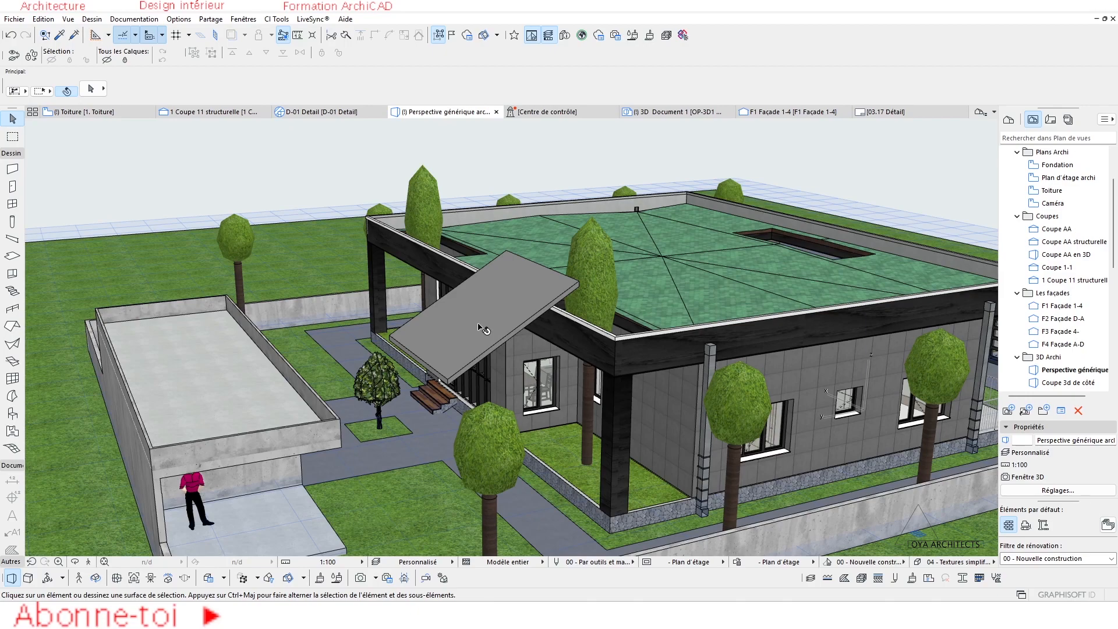
# - Open the F1 Façade 1-4 elevation around the inclined roof plane
pyautogui.click(211, 114)
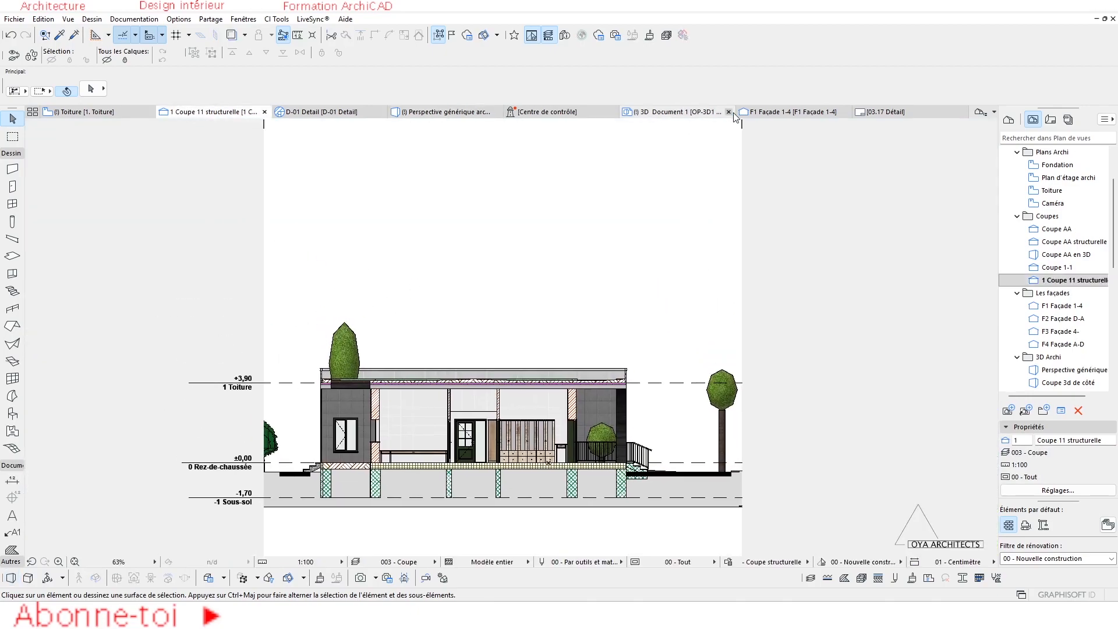
pyautogui.click(766, 114)
pyautogui.scroll(-5, 457, 291)
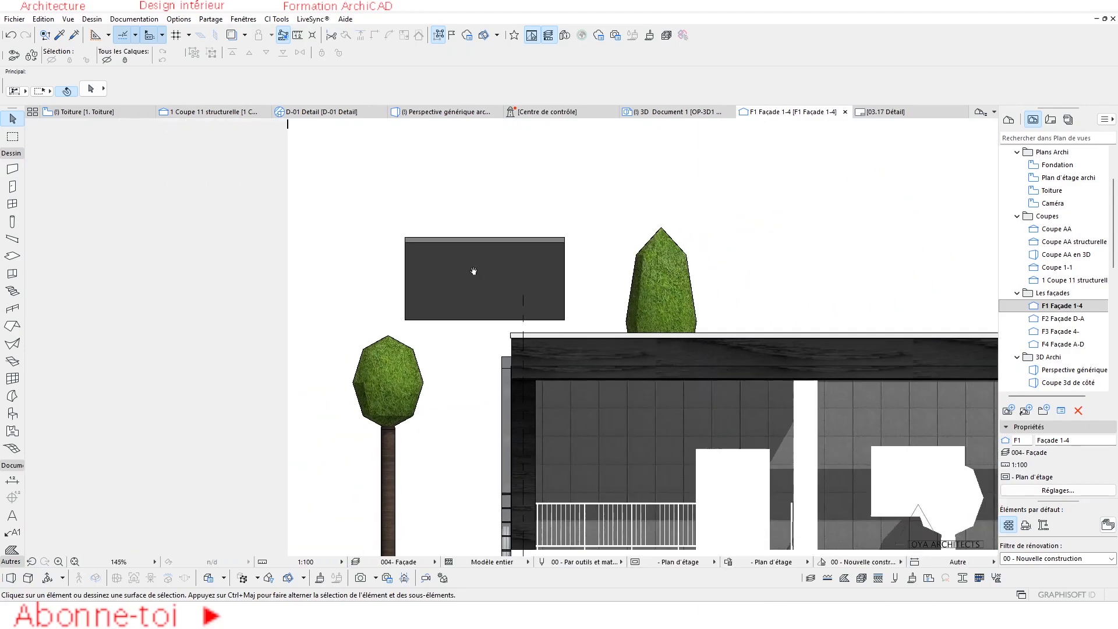
# - Try to shift the inclined roof plane horizontally away from the house as a copy, and undo the copy
pyautogui.click(470, 241)
pyautogui.hotkey('ctrl', 'd')
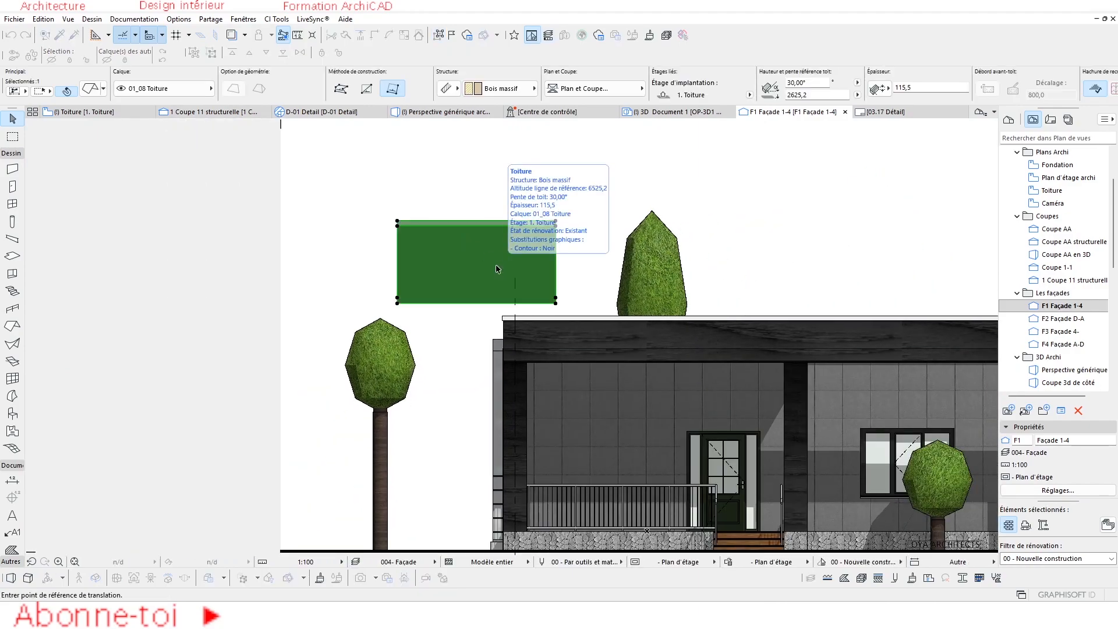
pyautogui.click(555, 304)
pyautogui.click(471, 303)
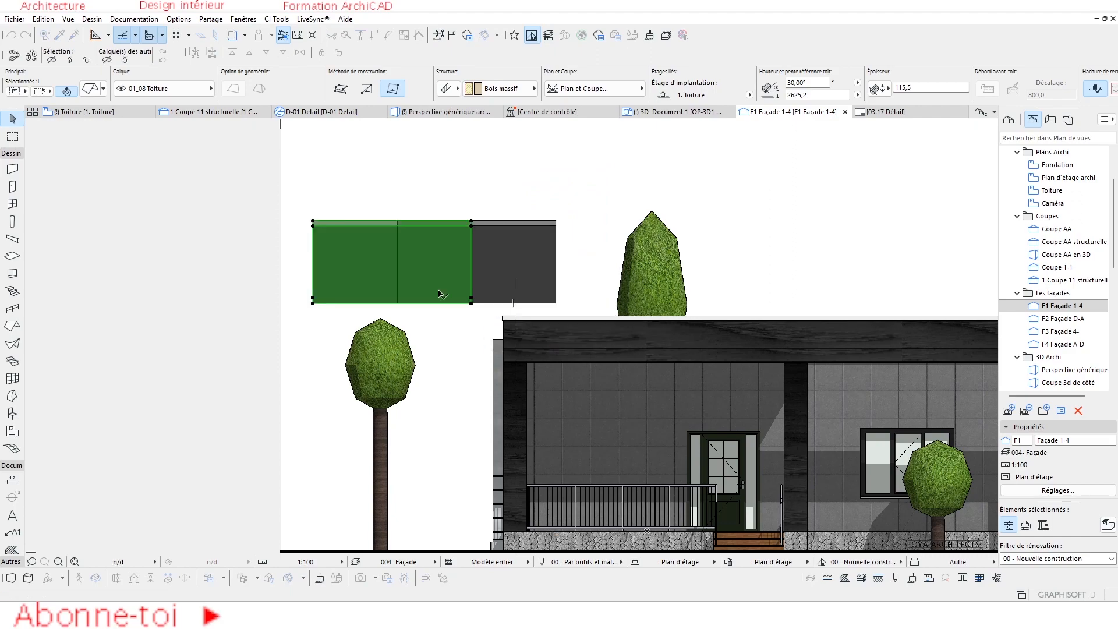
pyautogui.press('Escape')
pyautogui.click(502, 246)
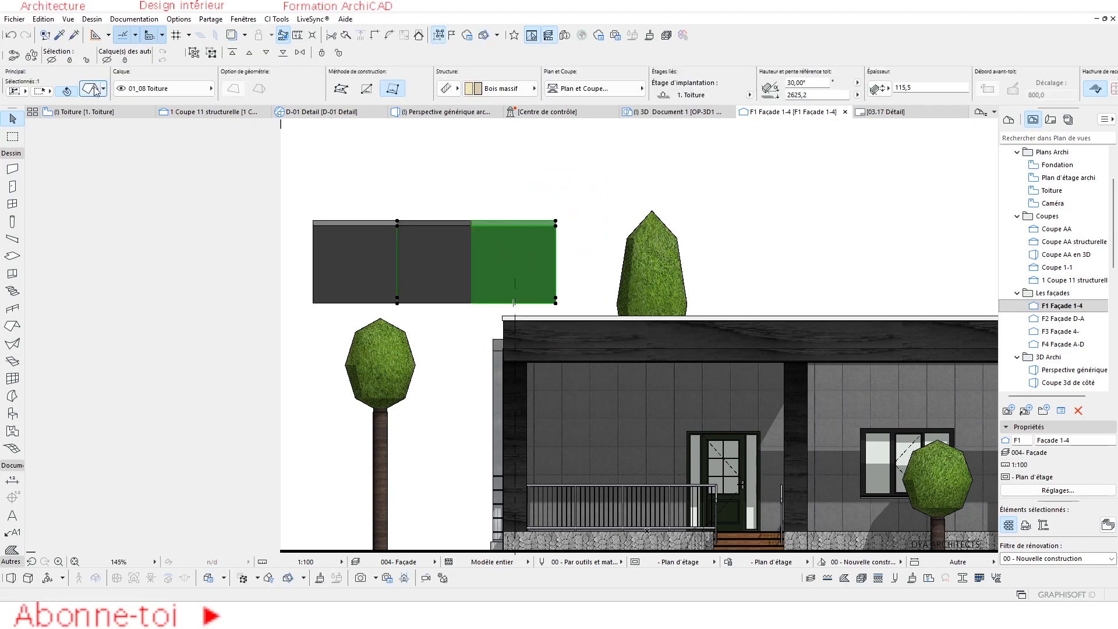
pyautogui.click(10, 36)
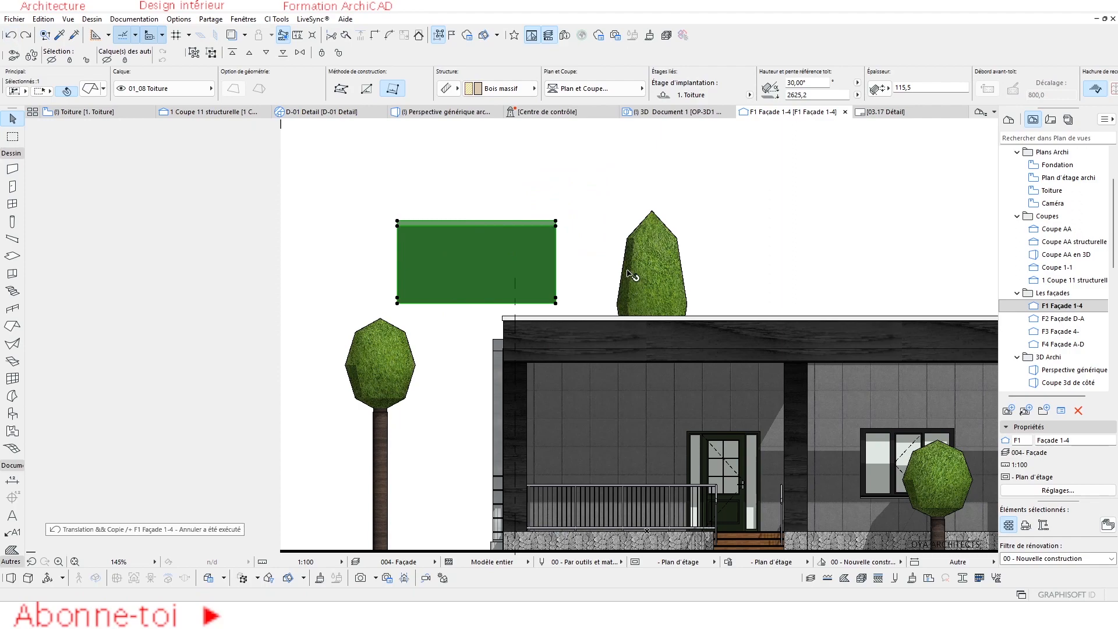
pyautogui.press('Escape')
# - Move the inclined roof plane horizontally away from the building until it clears the façade's edge
pyautogui.click(484, 229)
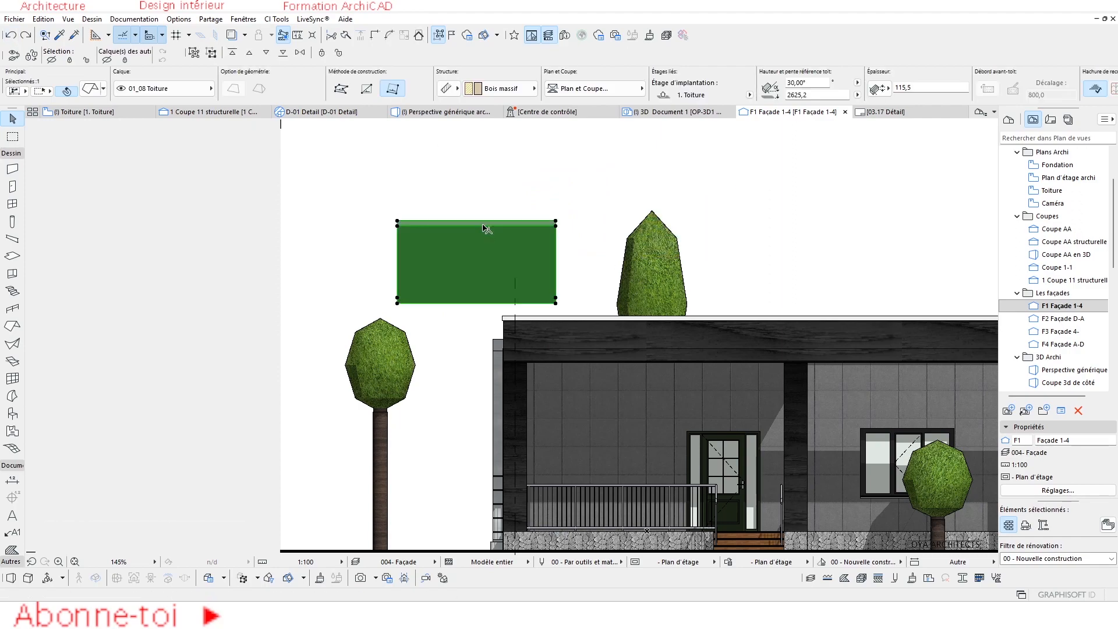
pyautogui.hotkey('ctrl', 'd')
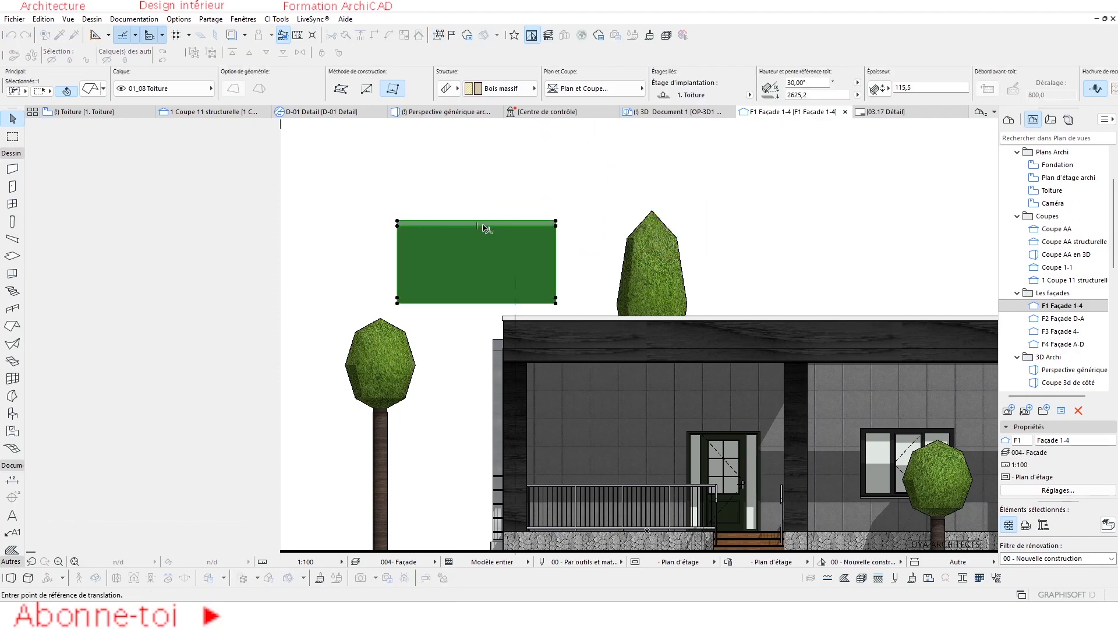
pyautogui.click(556, 303)
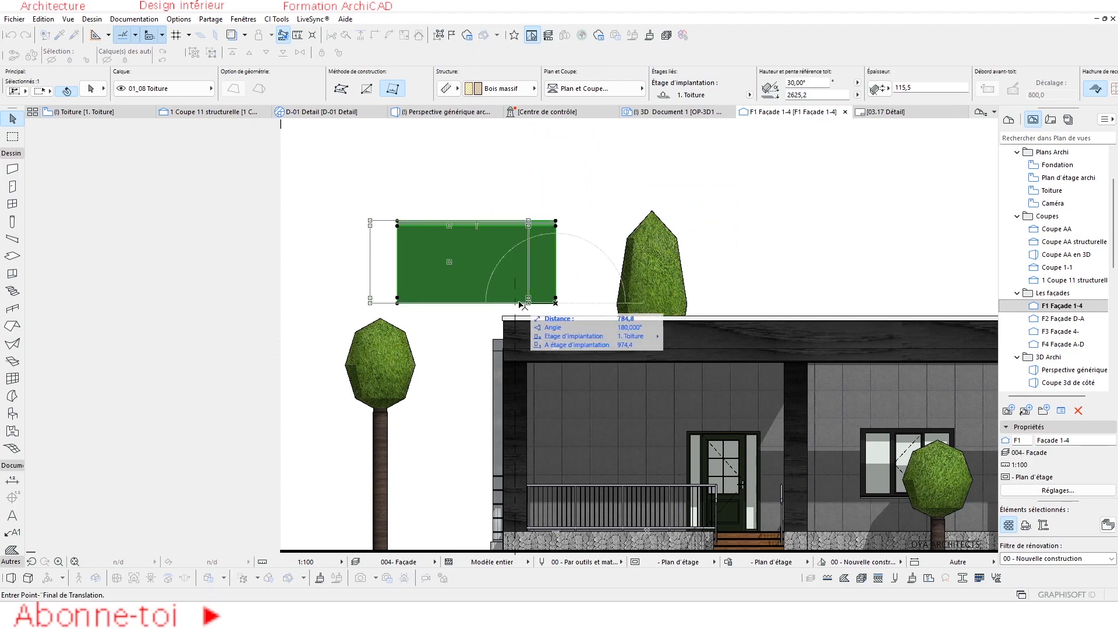
pyautogui.click(481, 303)
pyautogui.press('Escape')
# - Place level dimensions at the lower and upper corners of the inclined roof plane, on its edge facing the house
pyautogui.scroll(5, 353, 247)
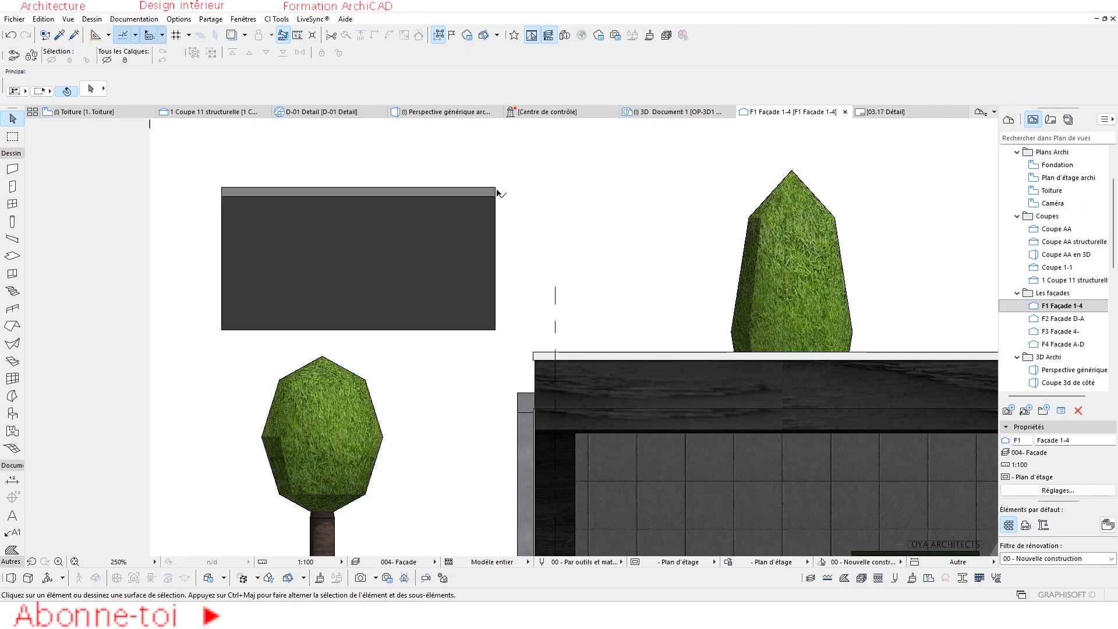
pyautogui.moveTo(475, 306); pyautogui.dragTo(468, 299, button='middle')
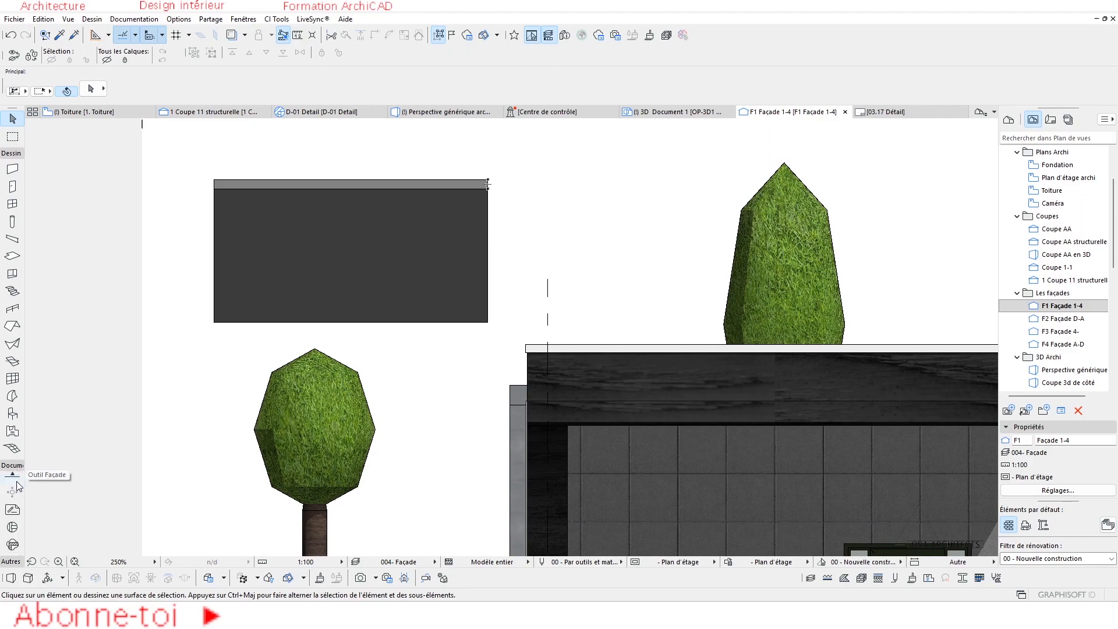
pyautogui.scroll(-1, 14, 497)
pyautogui.scroll(-5, 14, 496)
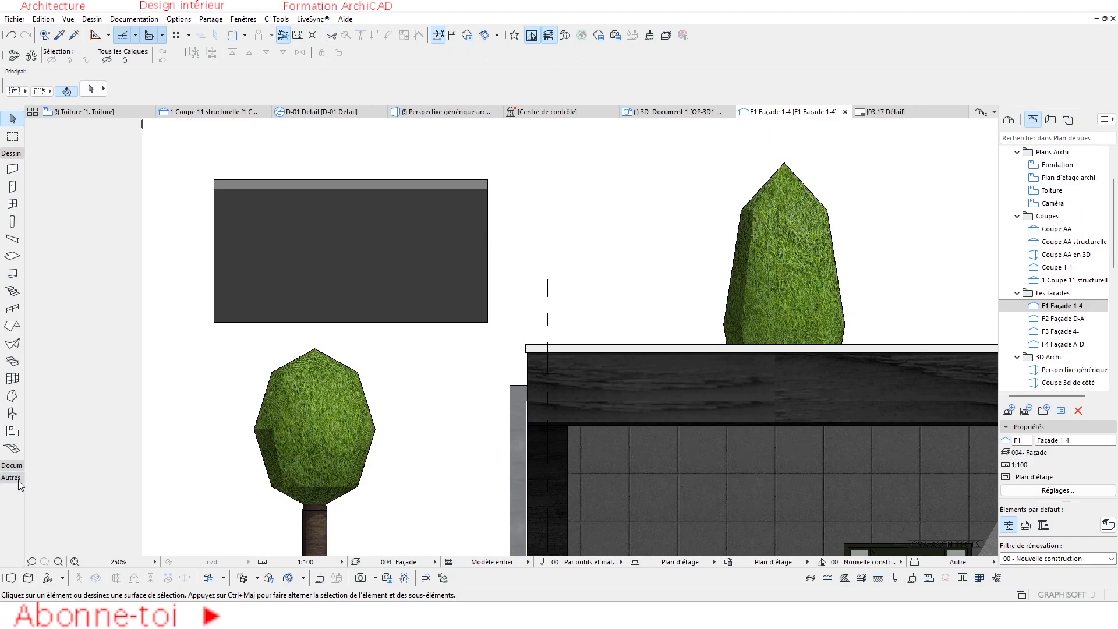
pyautogui.scroll(-4, 18, 506)
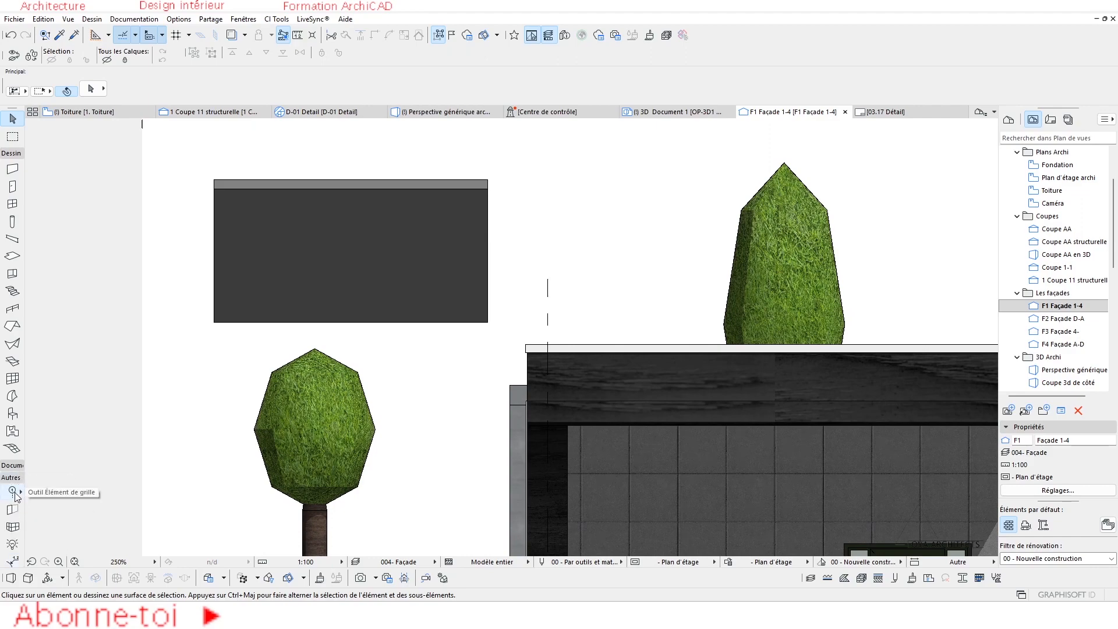
pyautogui.scroll(9, 16, 497)
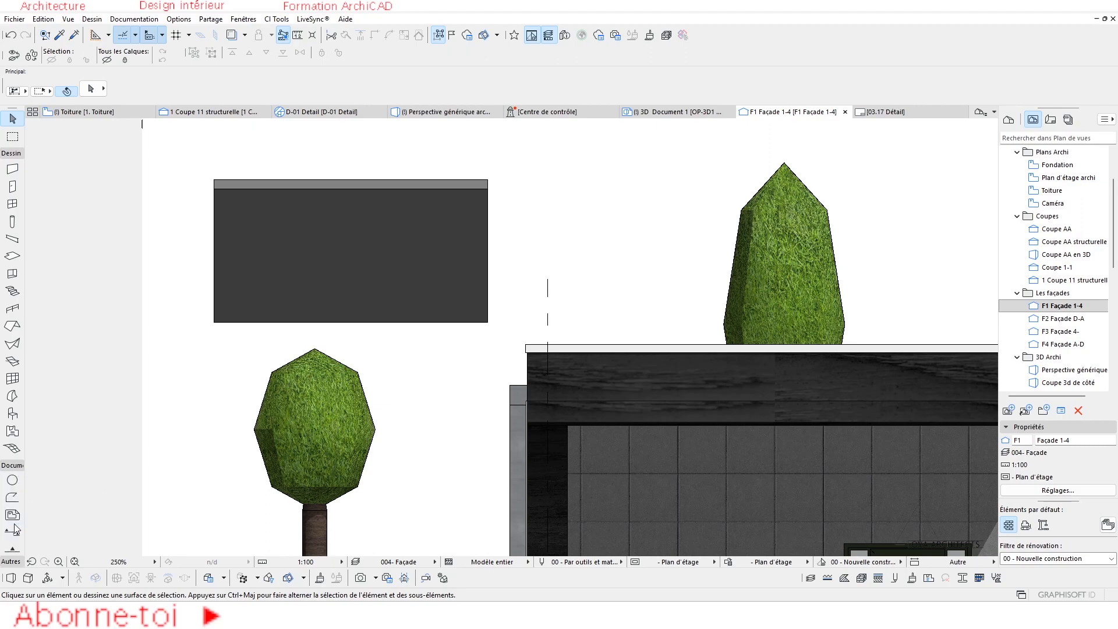
pyautogui.scroll(2, 16, 499)
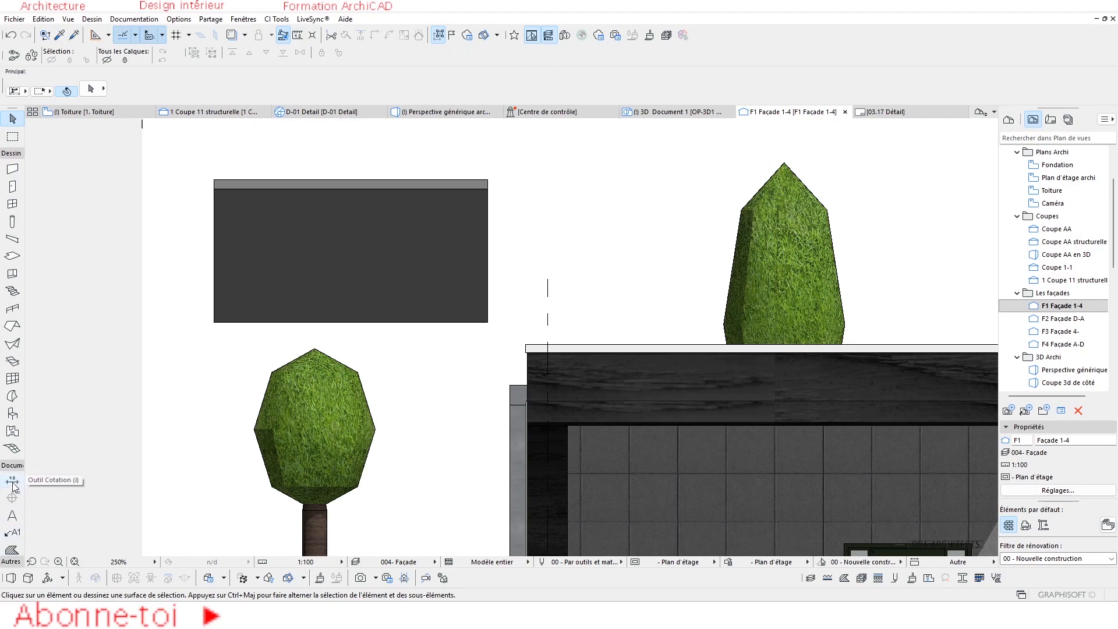
pyautogui.click(12, 480)
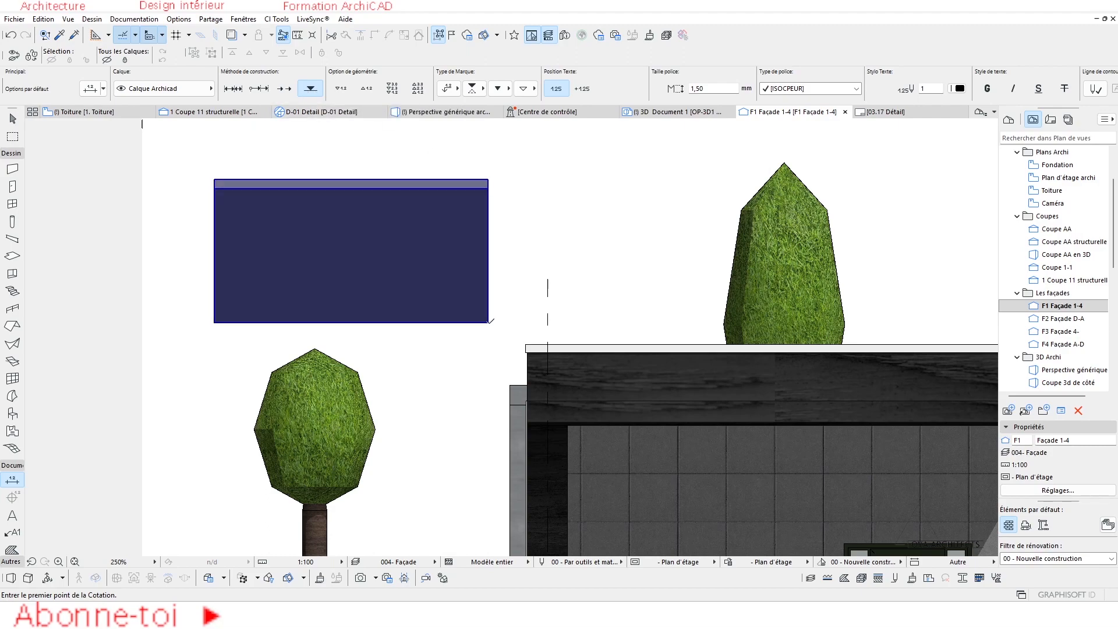
pyautogui.click(488, 322)
pyautogui.click(508, 314)
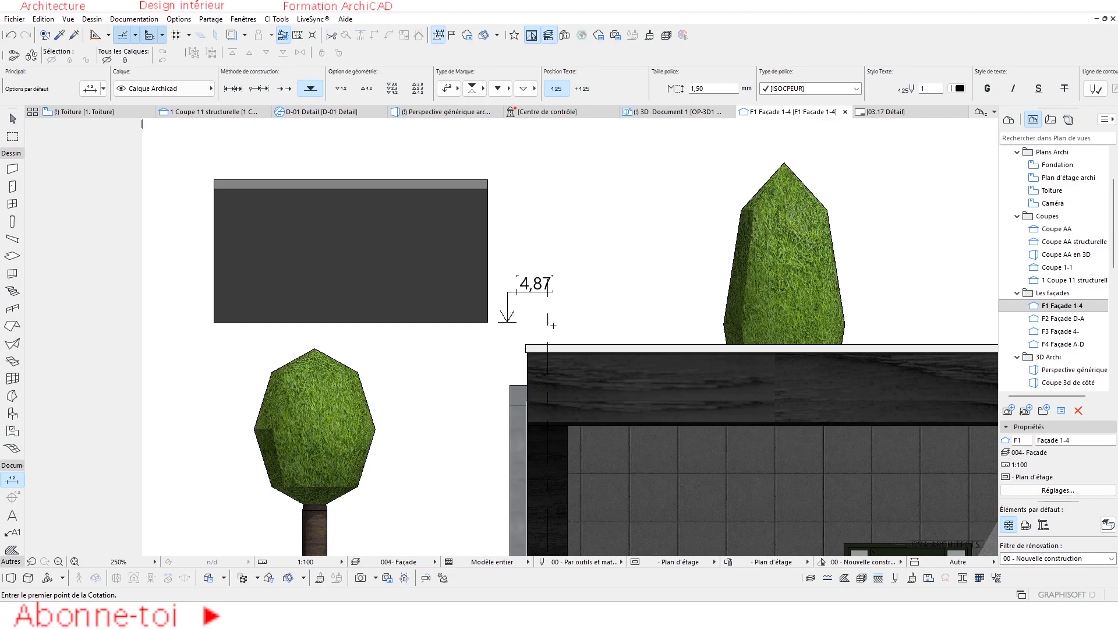
pyautogui.click(488, 179)
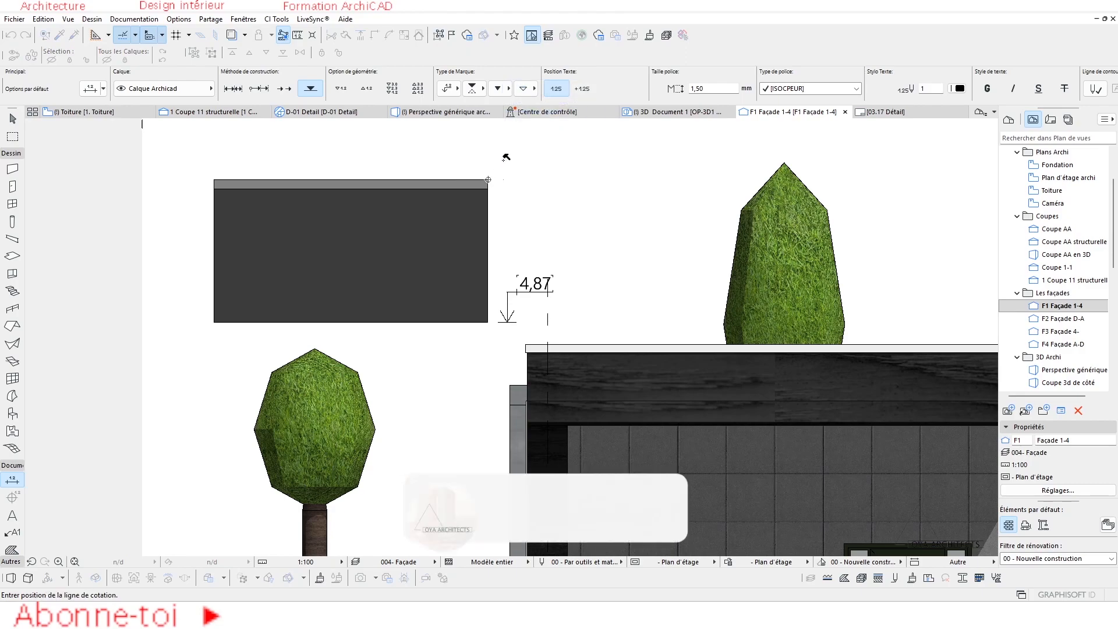
pyautogui.click(504, 157)
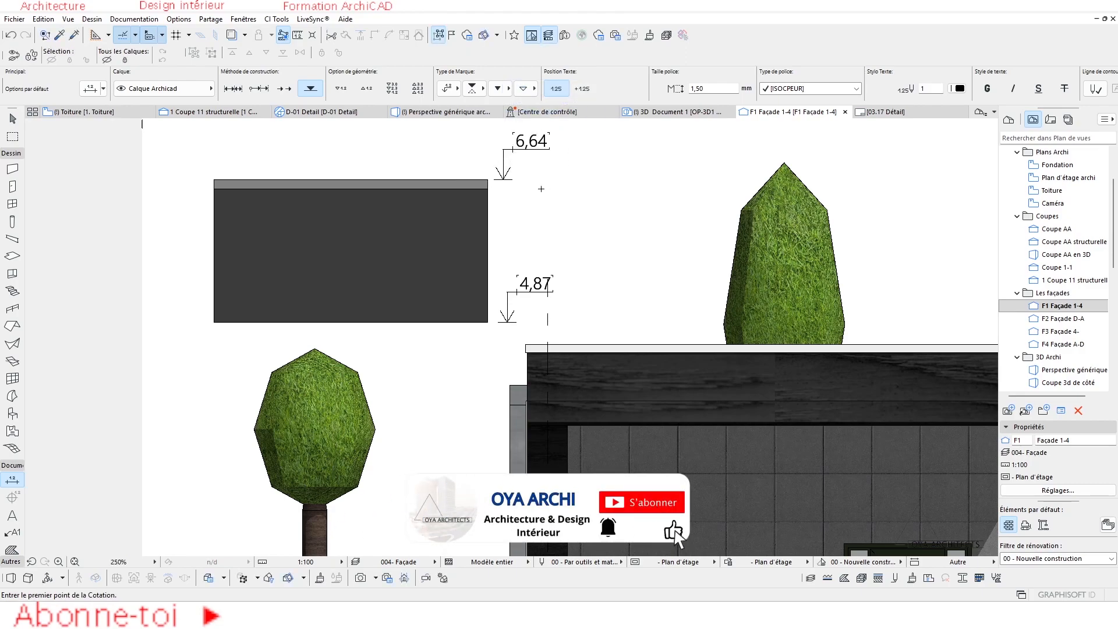
# - Examine the façade from the roof plane's level marks down to the stone plinth and ground line near axis 1
pyautogui.scroll(-6, 524, 185)
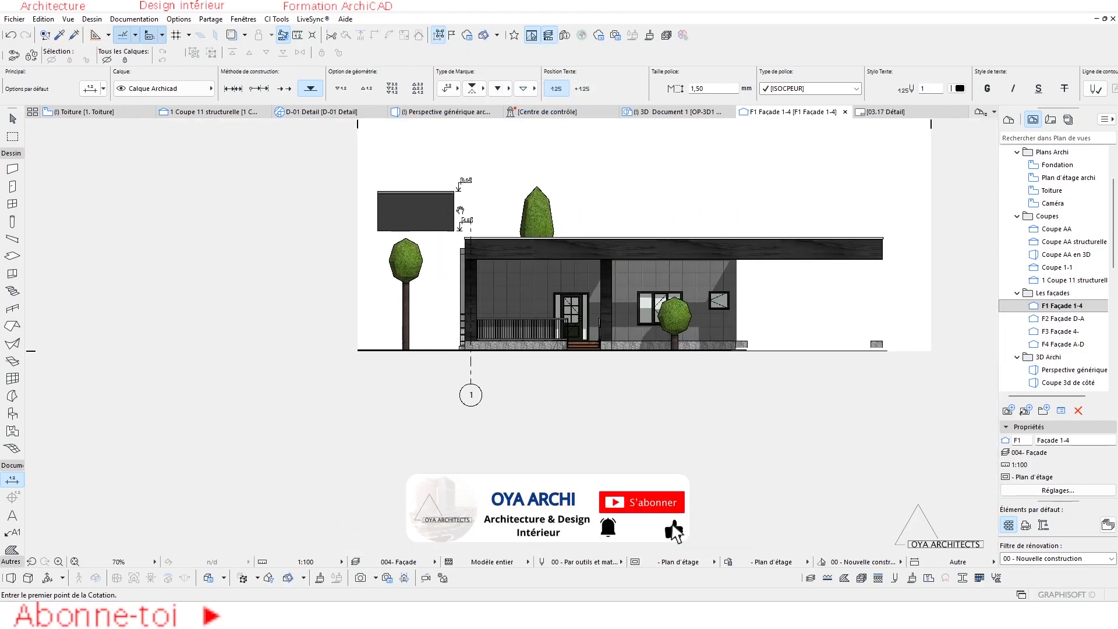
pyautogui.scroll(3, 460, 234)
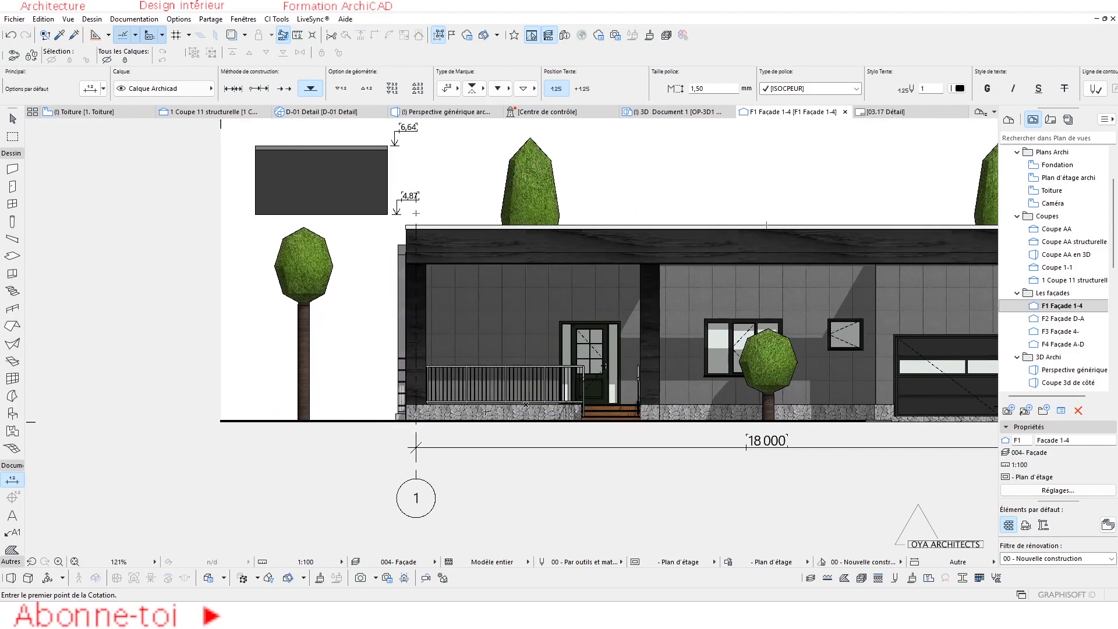
pyautogui.scroll(5, 425, 413)
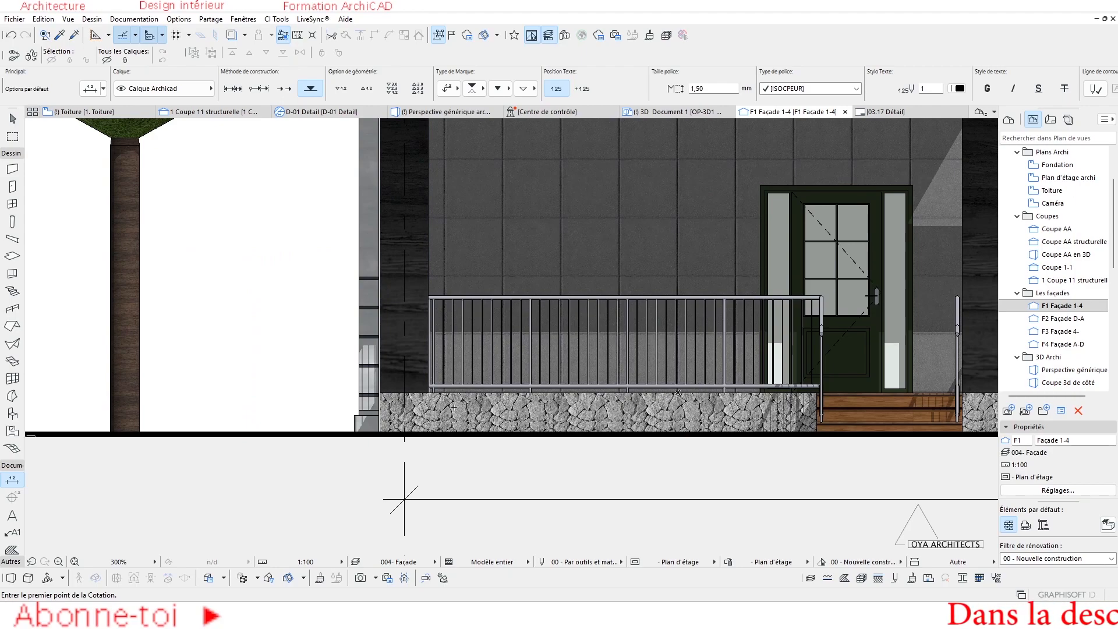
pyautogui.scroll(-4, 427, 380)
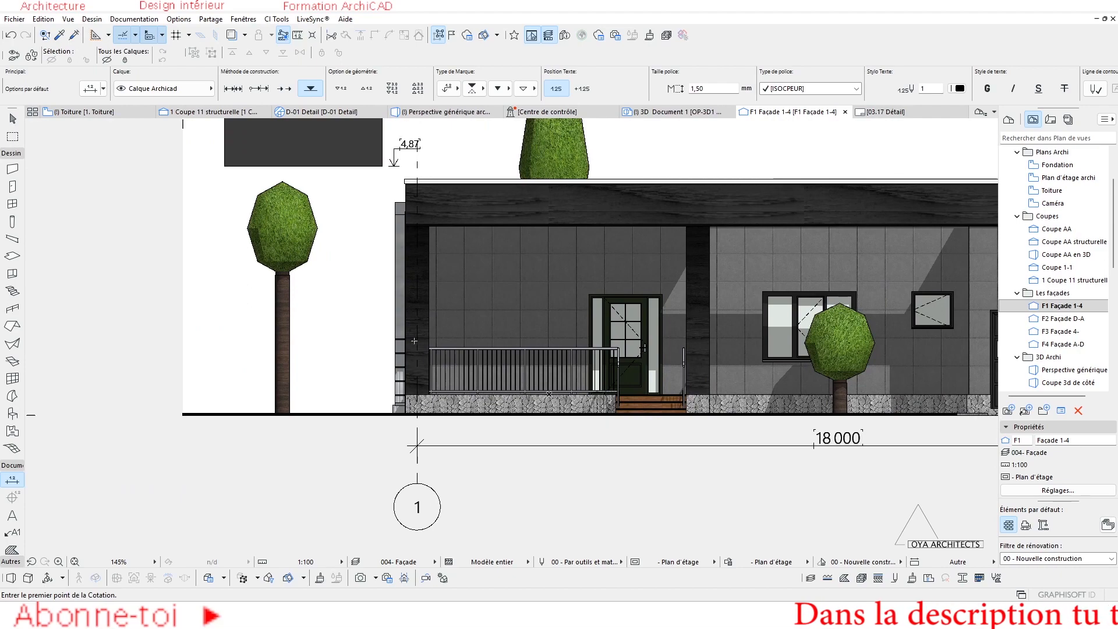
pyautogui.scroll(-2, 340, 357)
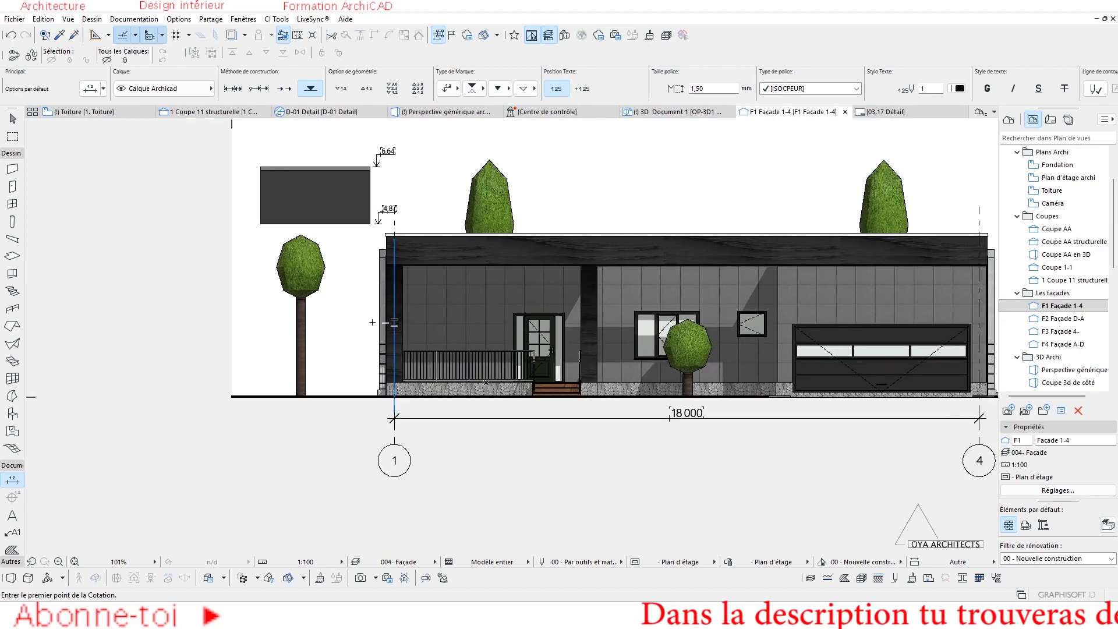
pyautogui.scroll(3, 395, 397)
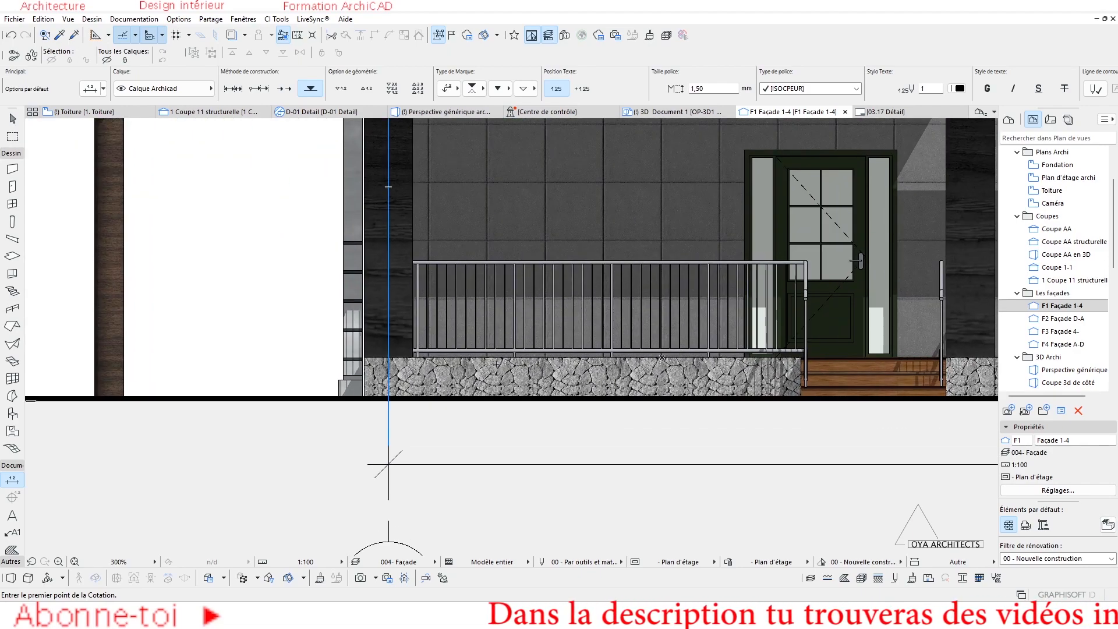
pyautogui.scroll(-3, 388, 464)
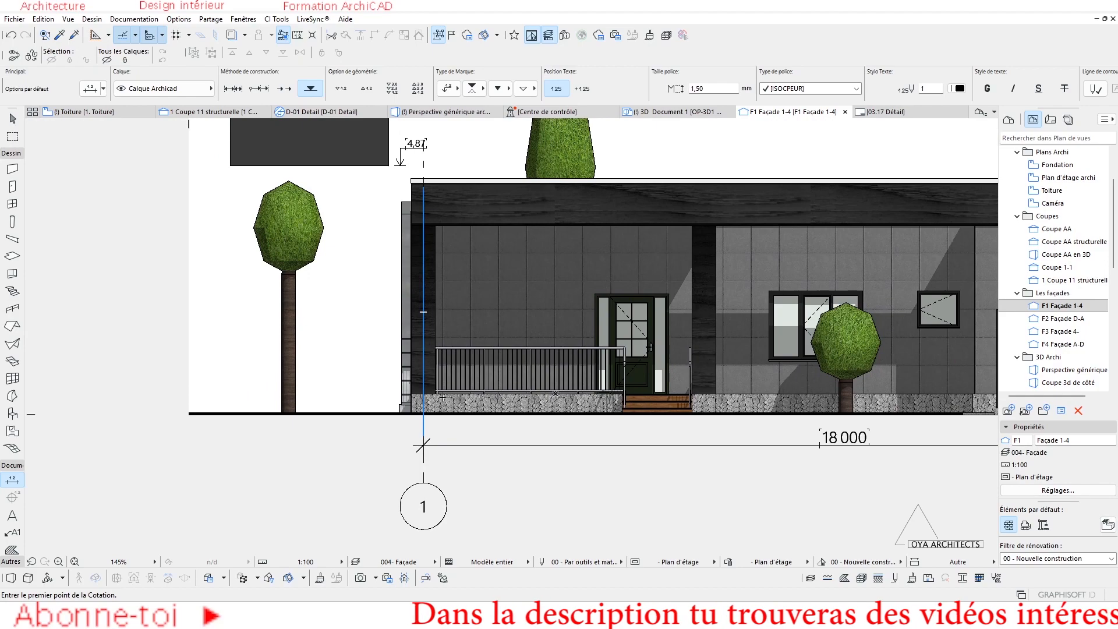
pyautogui.scroll(3, 424, 446)
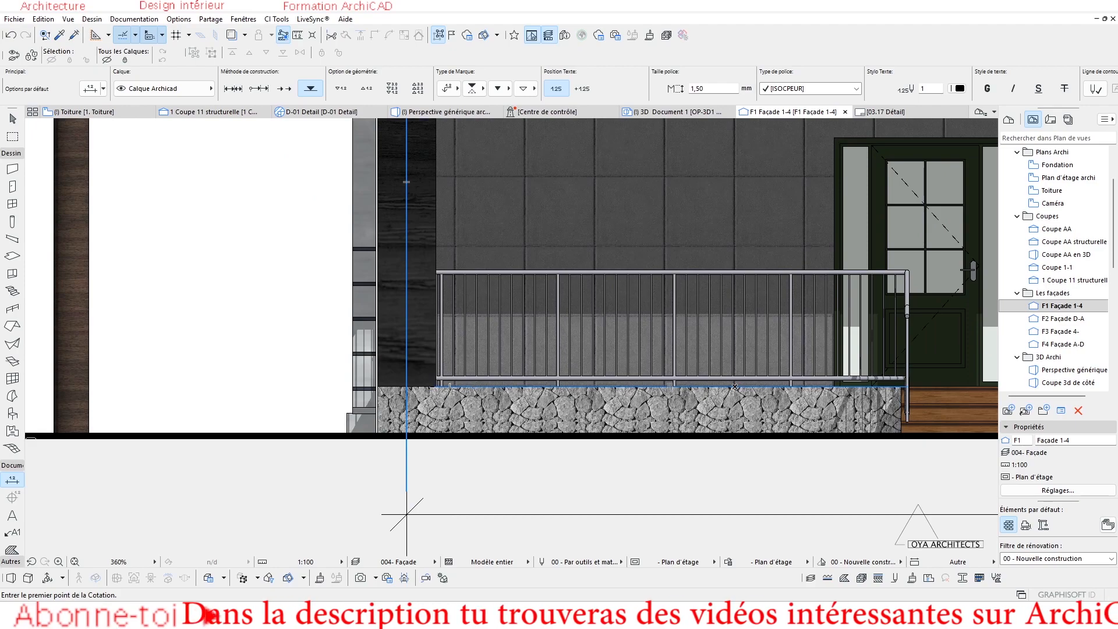
pyautogui.scroll(-5, 472, 384)
pyautogui.scroll(3, 441, 319)
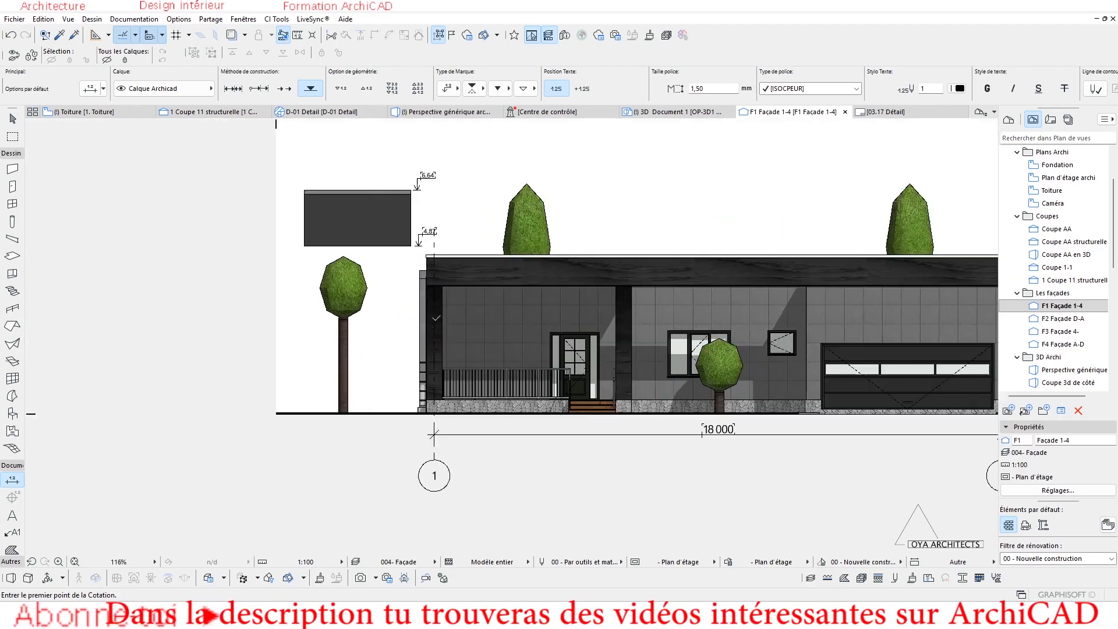
pyautogui.press('Escape')
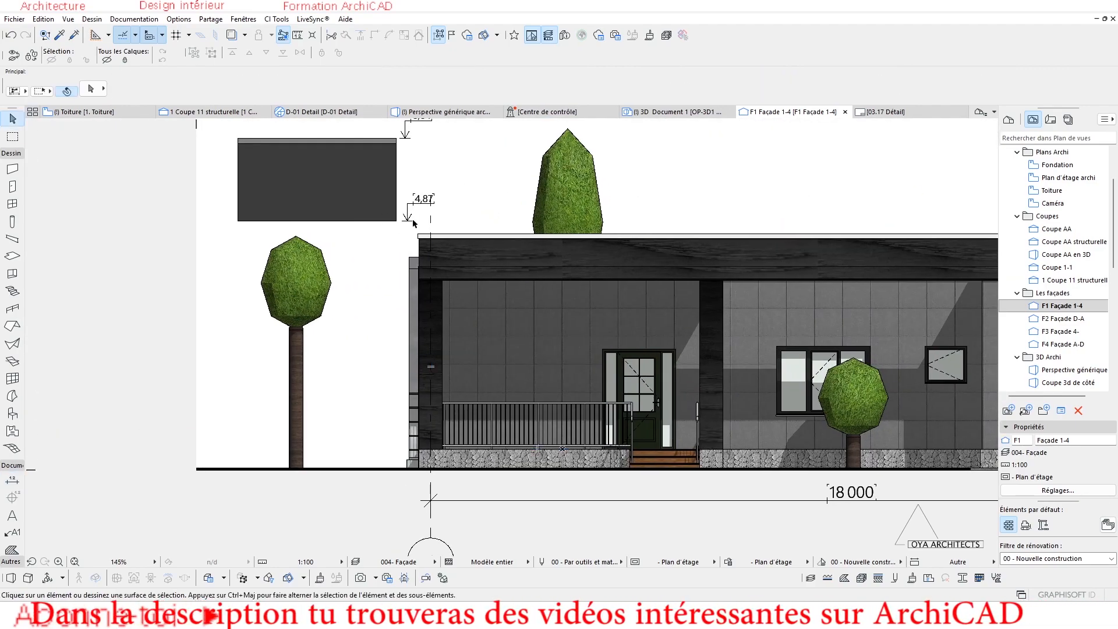
# - Place a level dimension at the top of the stone plinth below the railing, using the settings of the roof's lower level mark
pyautogui.scroll(3, 408, 223)
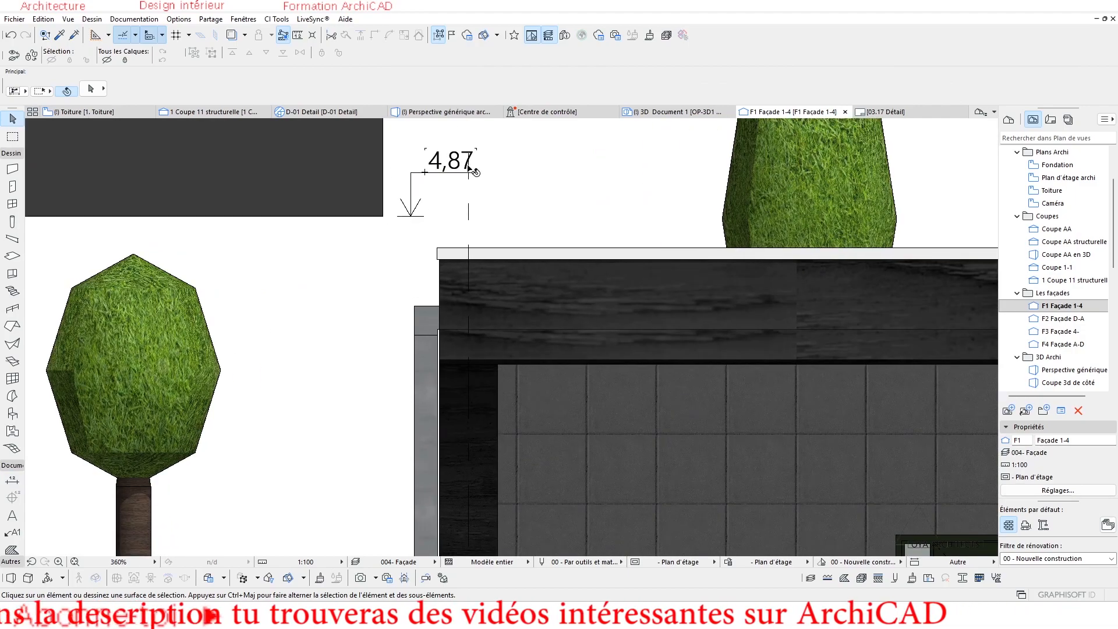
pyautogui.keyDown('alt'); pyautogui.click(412, 213); pyautogui.keyUp('alt')
pyautogui.scroll(-2, 420, 222)
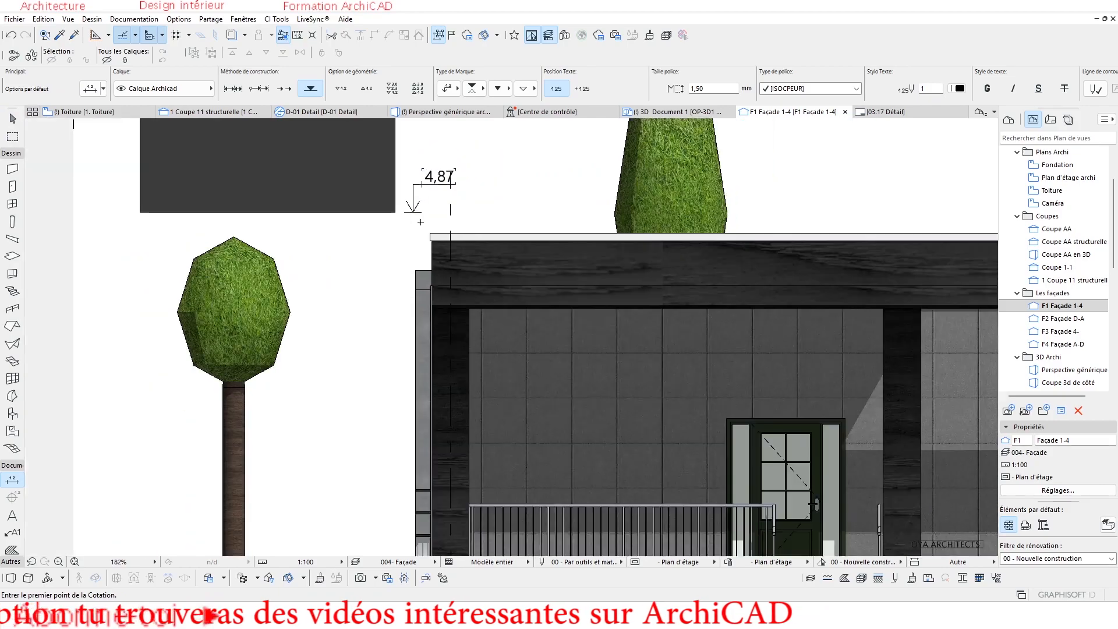
pyautogui.scroll(-2, 421, 222)
pyautogui.scroll(6, 436, 372)
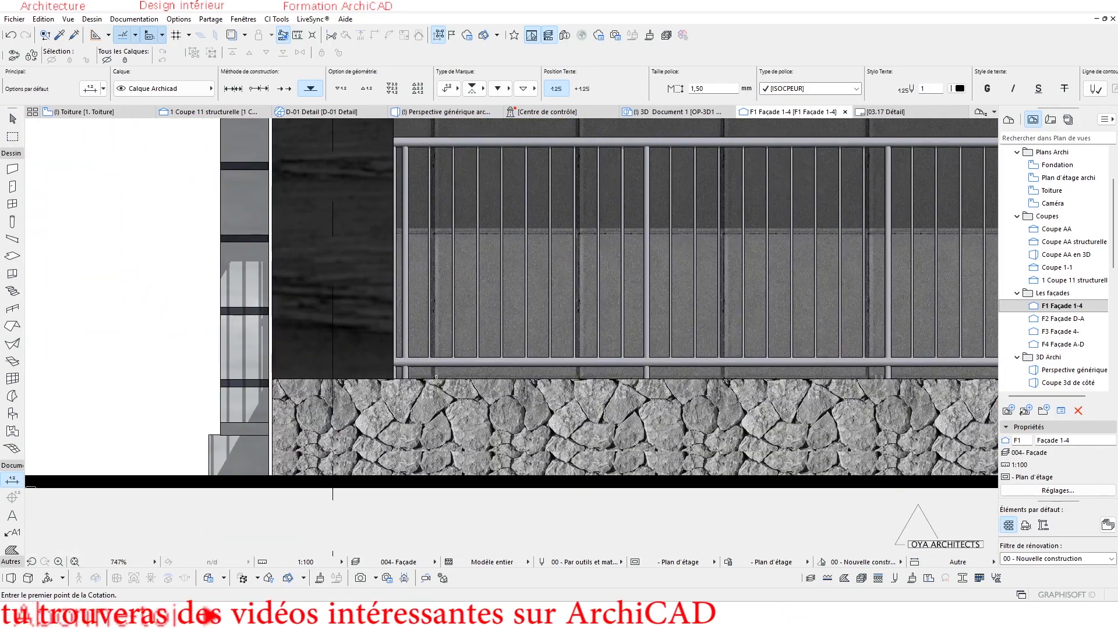
pyautogui.click(436, 379)
pyautogui.doubleClick(447, 336)
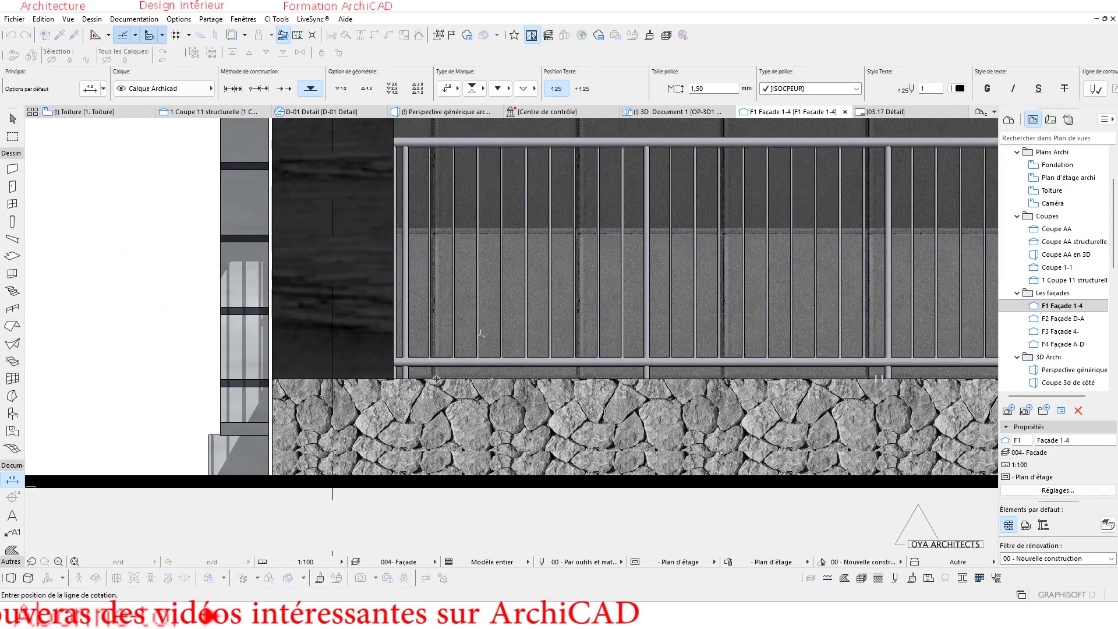
pyautogui.click(444, 314)
# - Try a level dimension at the foot of the stone plinth on the ground line, and delete it
pyautogui.scroll(-2, 445, 314)
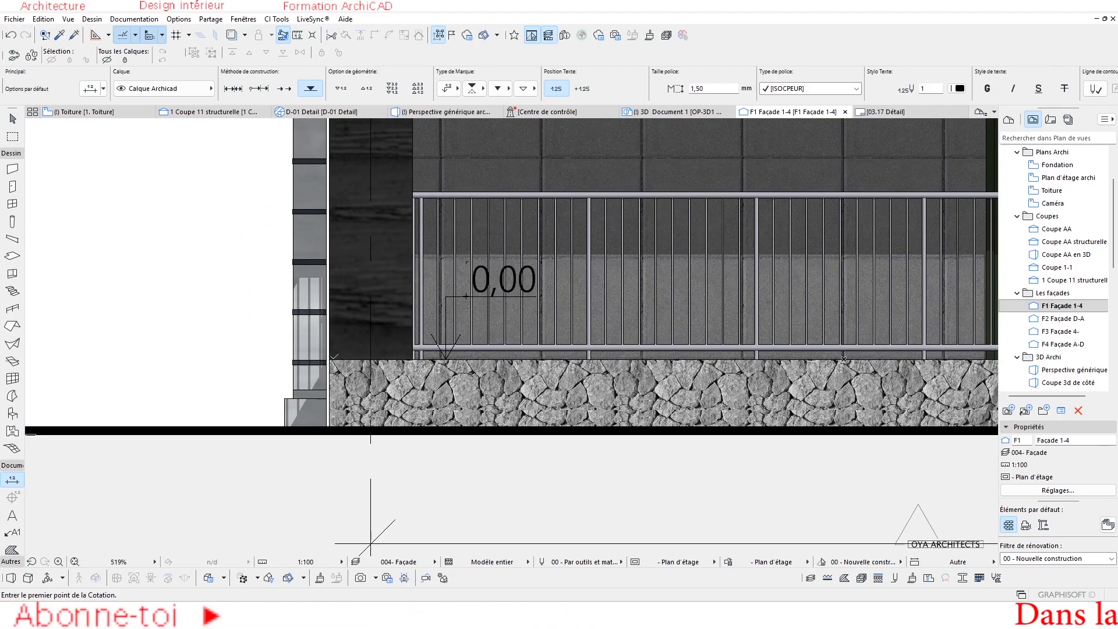
pyautogui.click(329, 427)
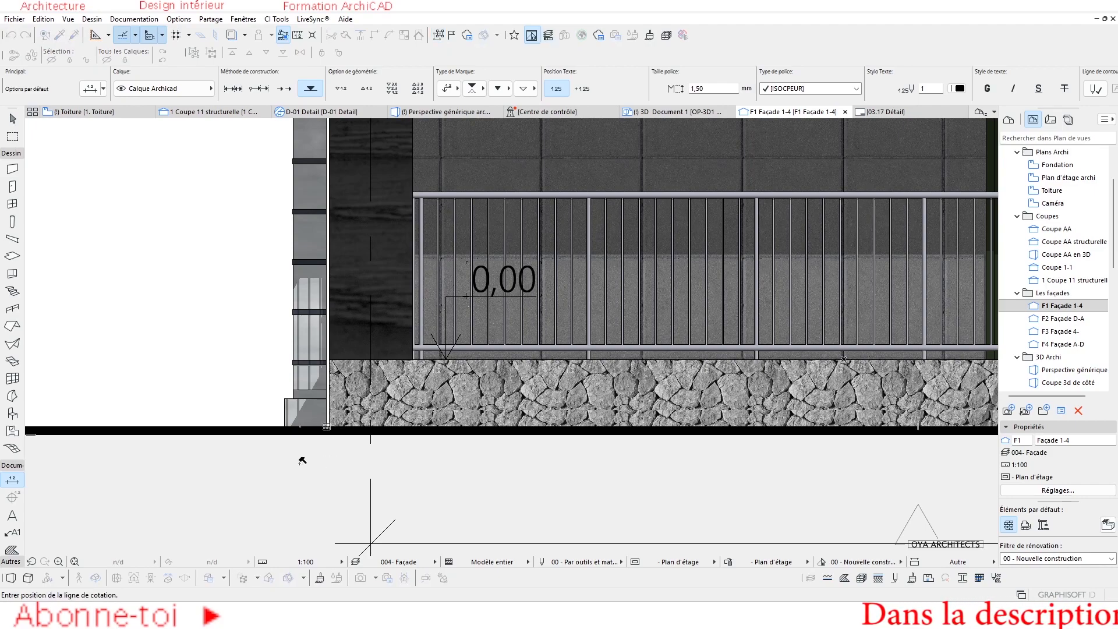
pyautogui.click(319, 464)
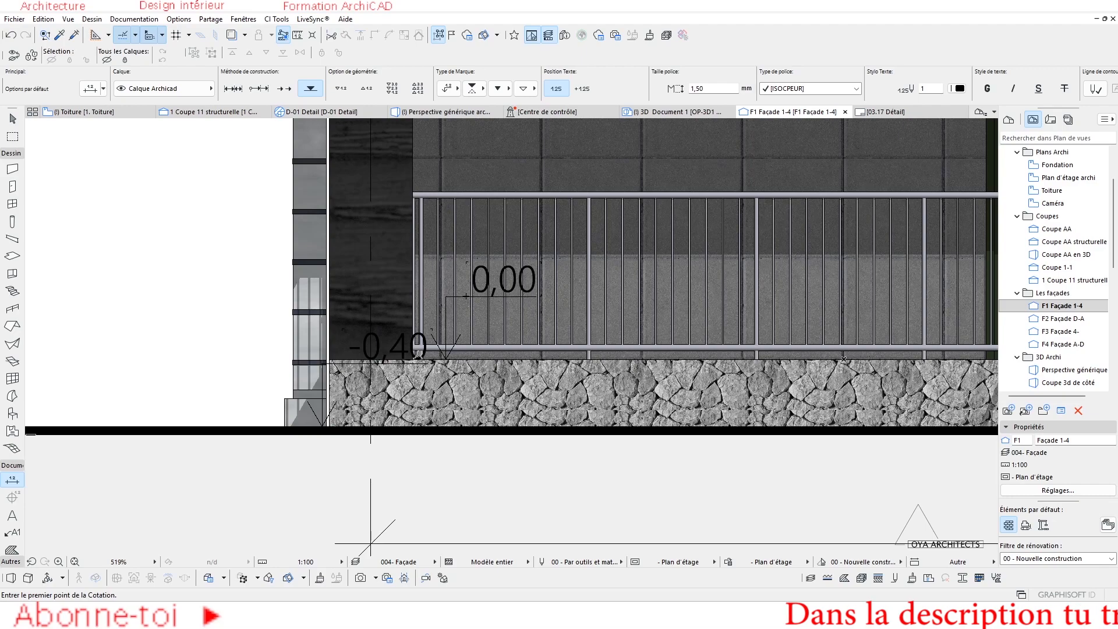
pyautogui.press('Escape')
pyautogui.click(323, 427)
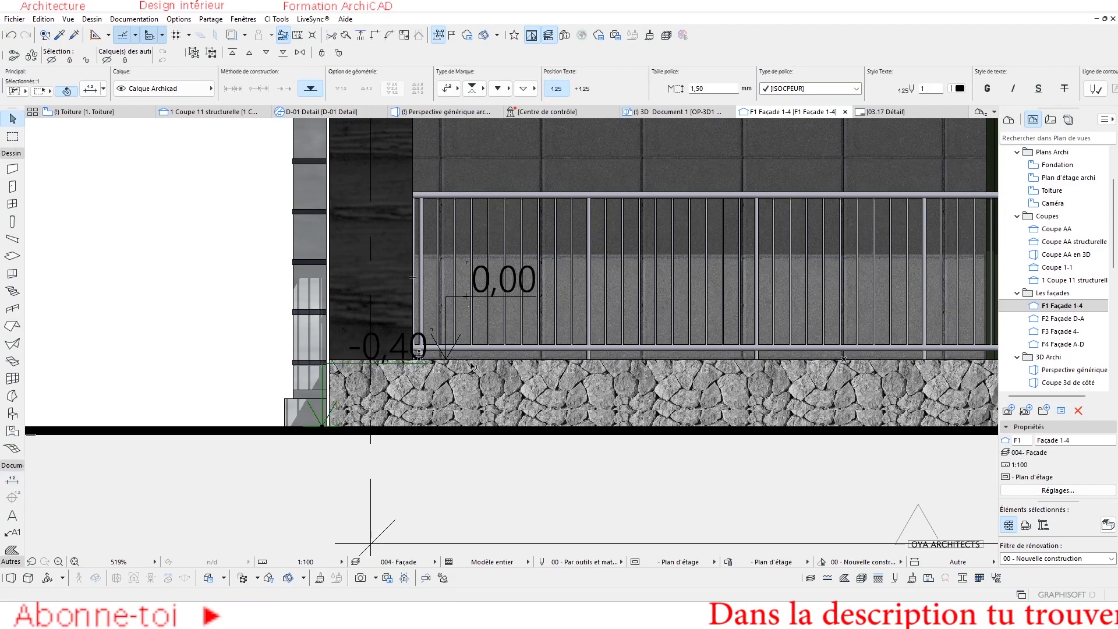
pyautogui.press('Delete')
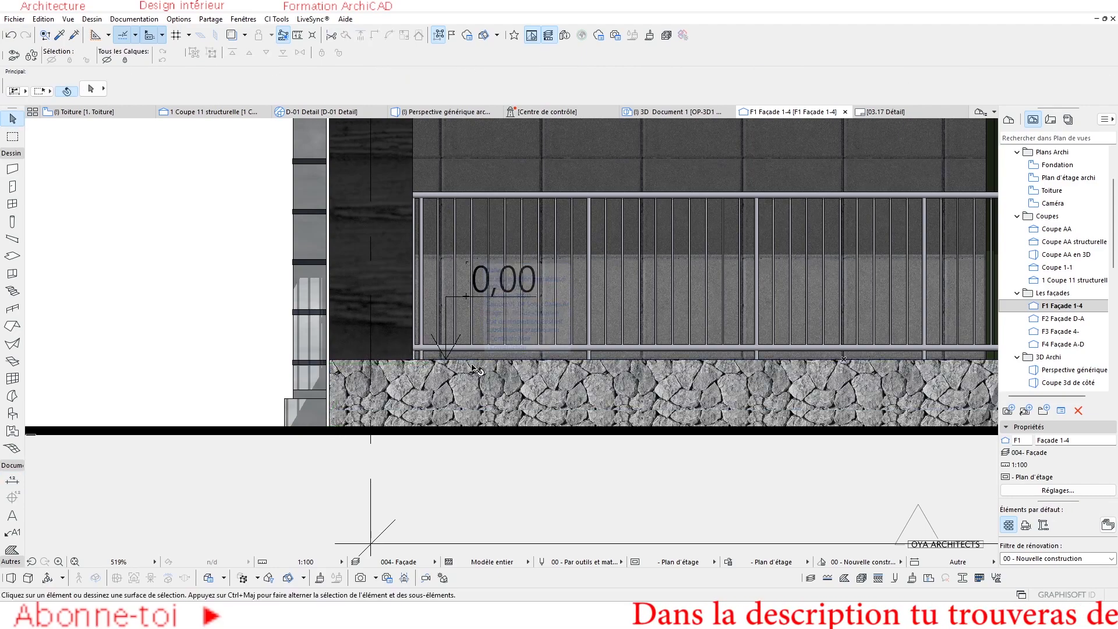
# - Delete the level dimension at the top of the stone plinth below the railing
pyautogui.scroll(-4, 408, 402)
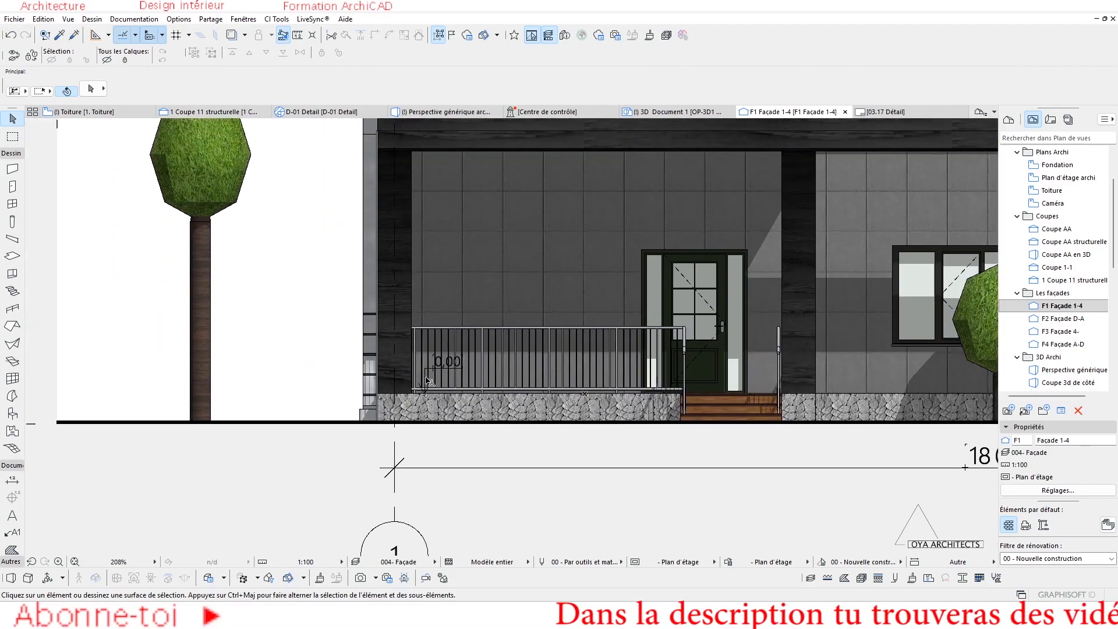
pyautogui.scroll(4, 407, 396)
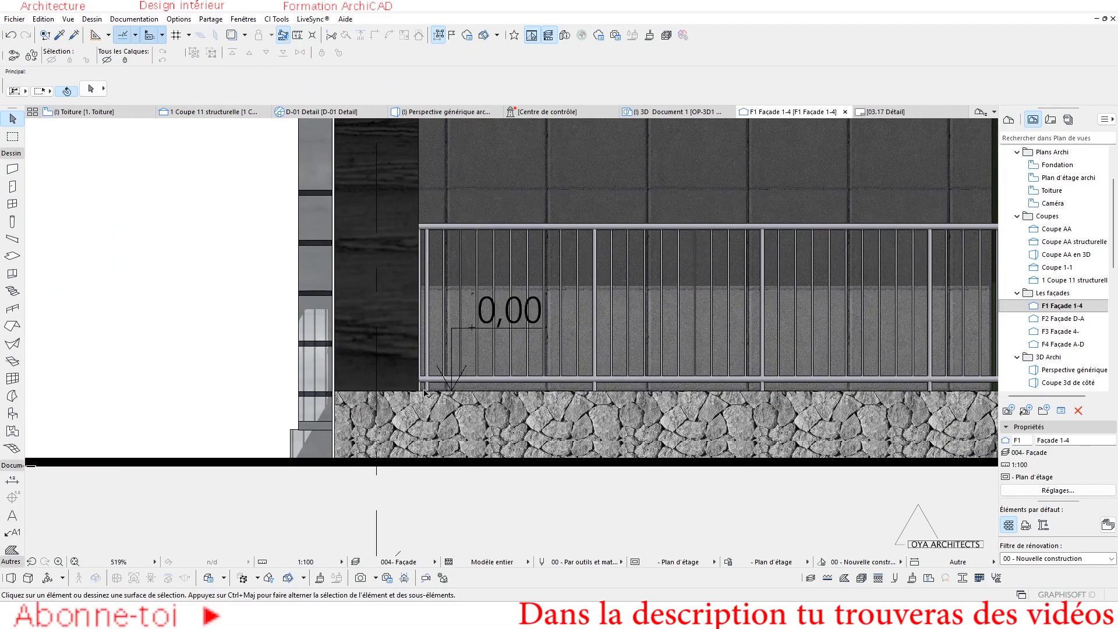
pyautogui.click(453, 396)
pyautogui.press('Escape')
# - Examine the inclined roof plane against its upper and lower level marks in the façade elevation
pyautogui.scroll(-7, 495, 416)
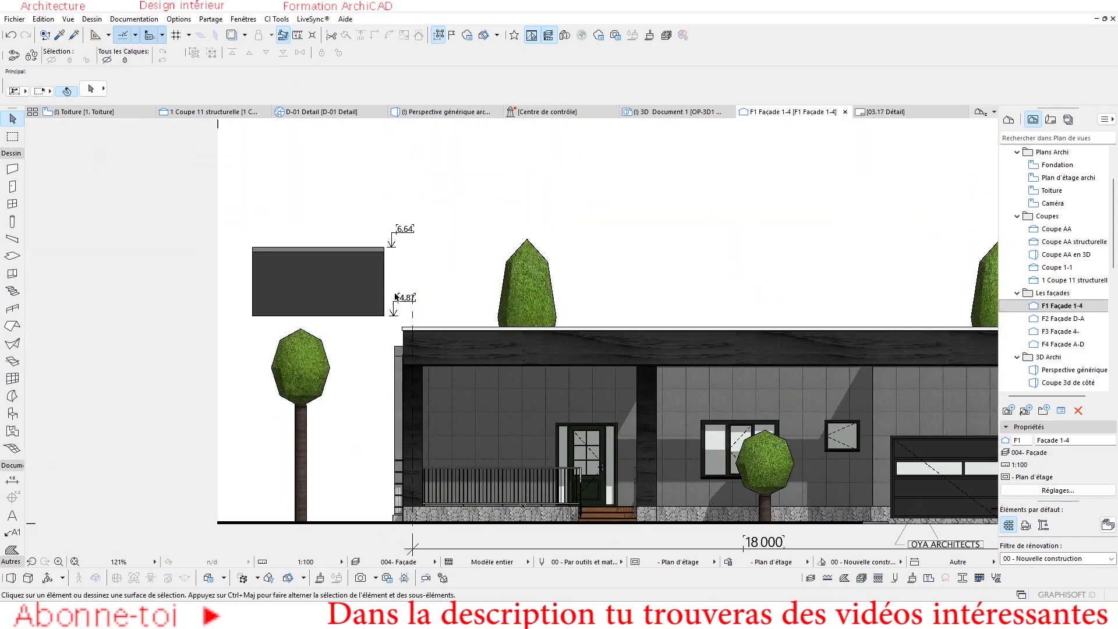
pyautogui.scroll(3, 409, 206)
pyautogui.scroll(-2, 408, 204)
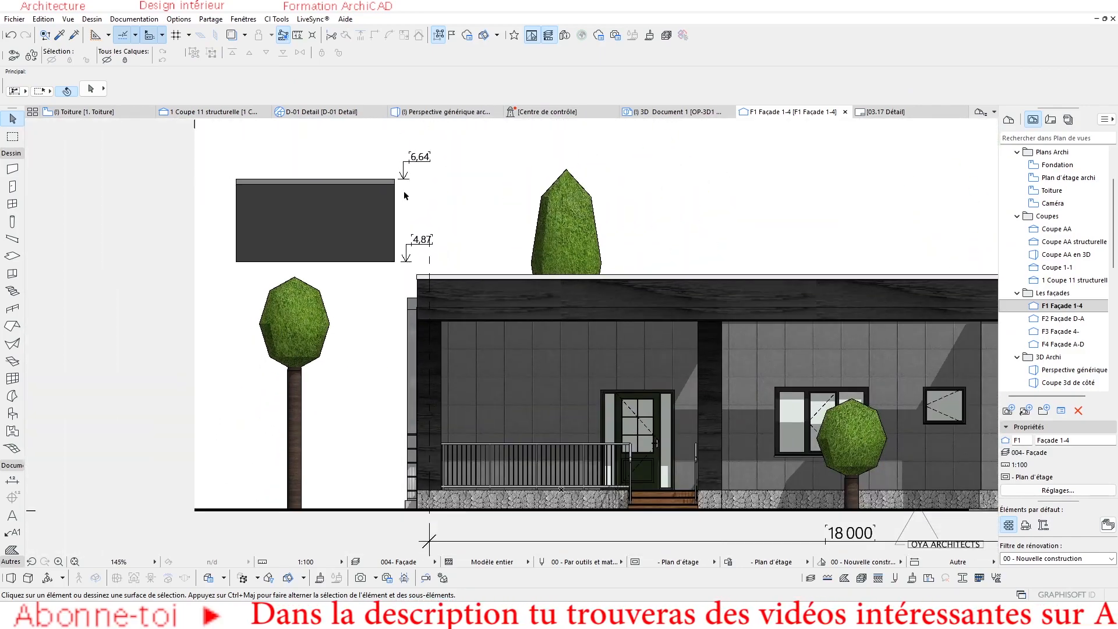
pyautogui.scroll(2, 404, 190)
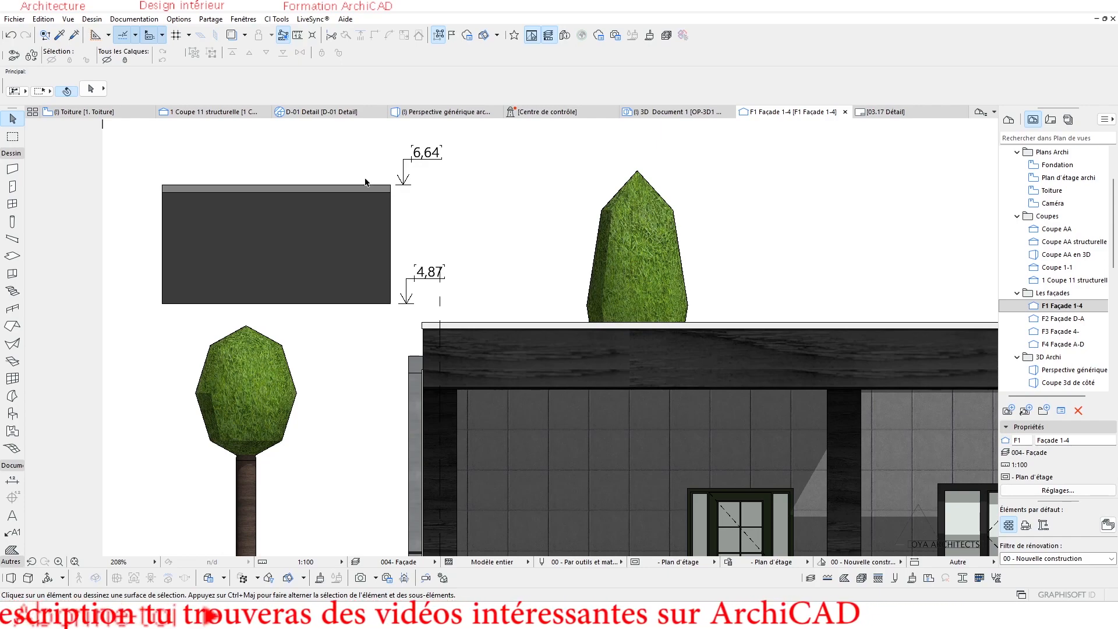
pyautogui.click(367, 254)
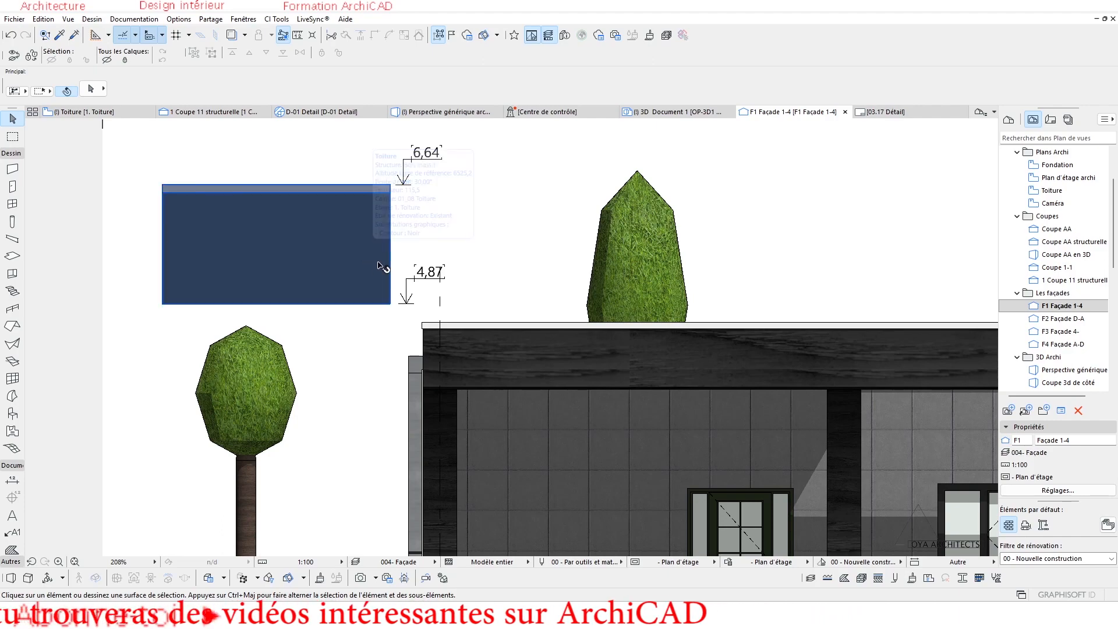
# - Return from the F1 façade elevation to the Toiture plan and deselect the inclined roof plane
pyautogui.scroll(-2, 384, 267)
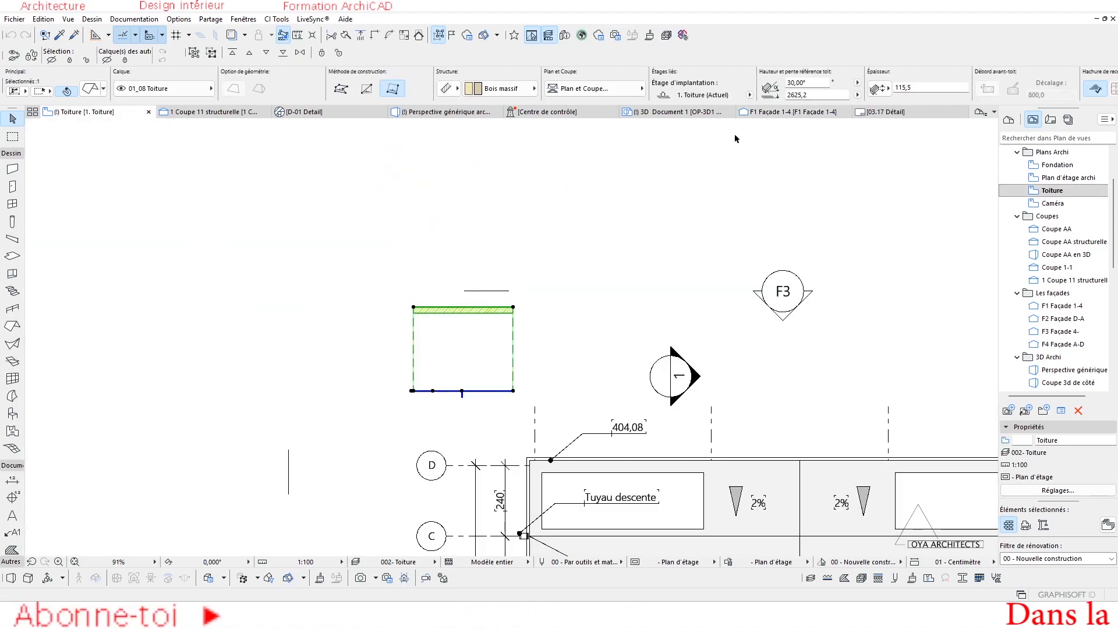
pyautogui.click(770, 113)
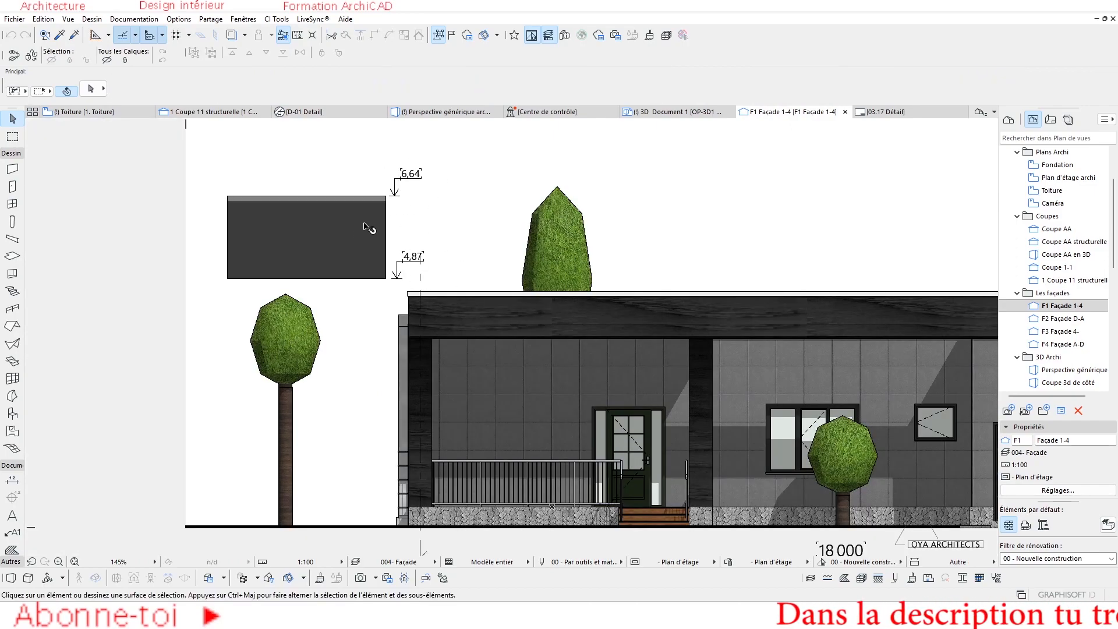
pyautogui.click(81, 112)
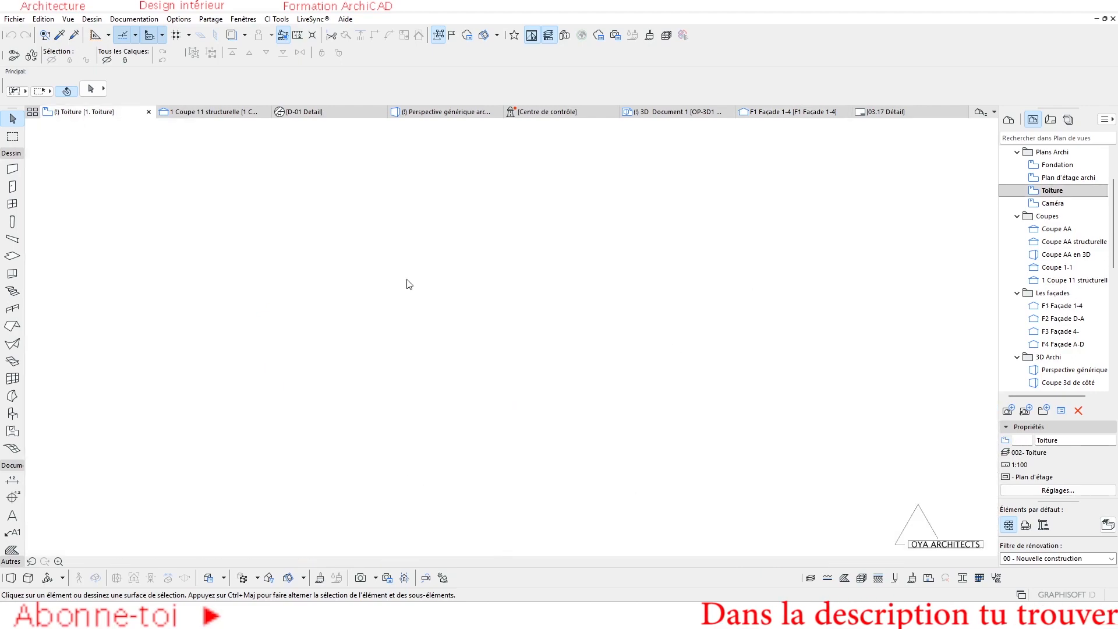
pyautogui.scroll(3, 494, 377)
pyautogui.moveTo(493, 375); pyautogui.dragTo(450, 340, button='middle')
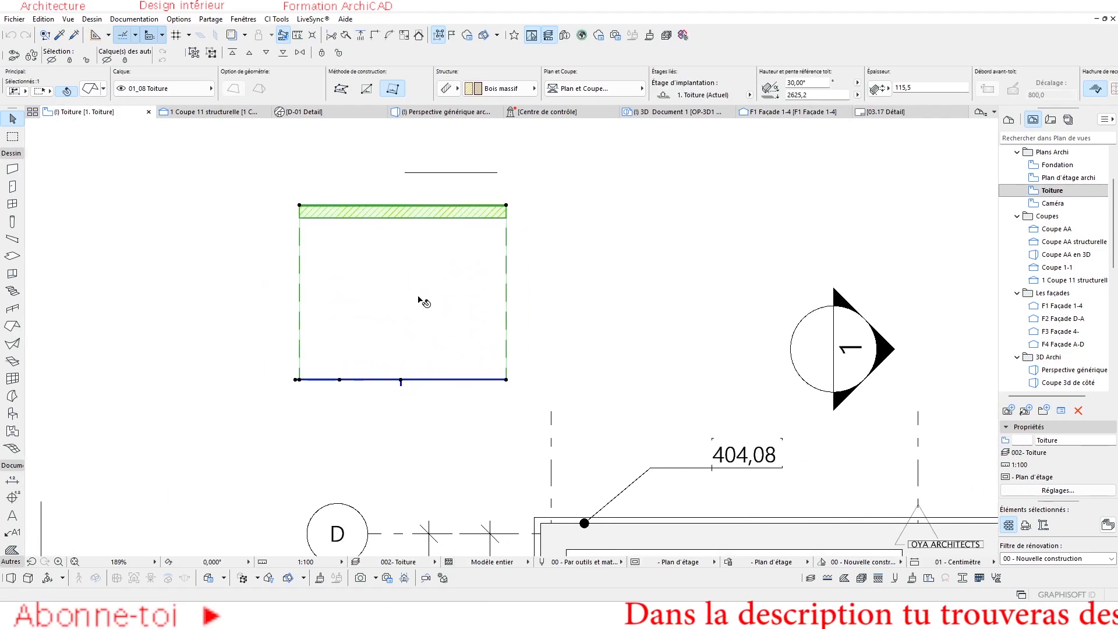
pyautogui.moveTo(413, 264); pyautogui.dragTo(403, 297, button='middle')
pyautogui.press('Escape')
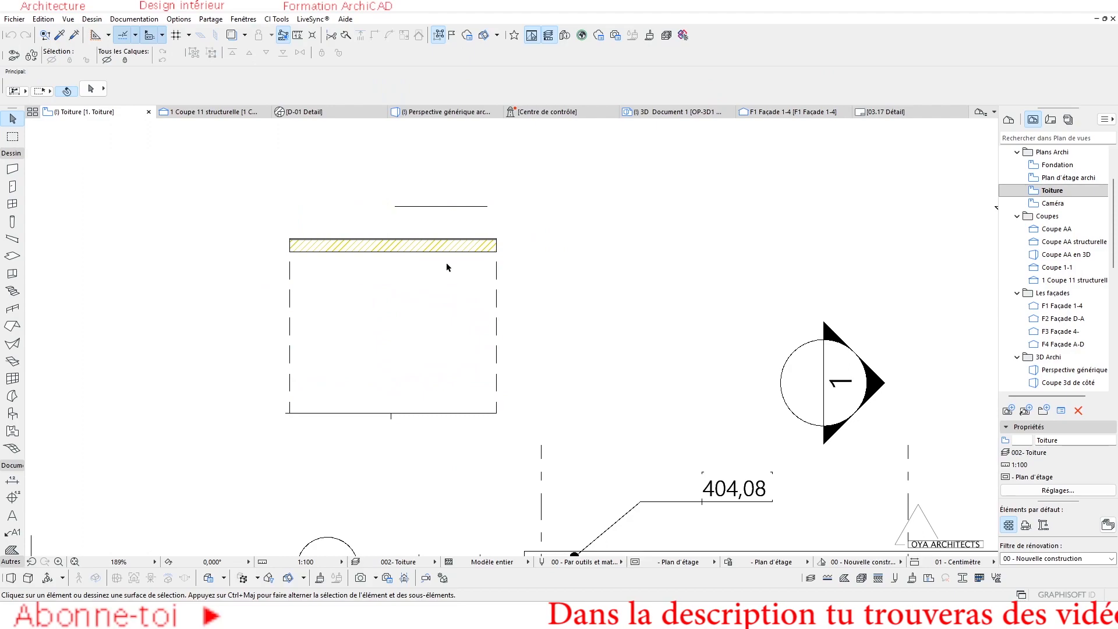
pyautogui.click(447, 268)
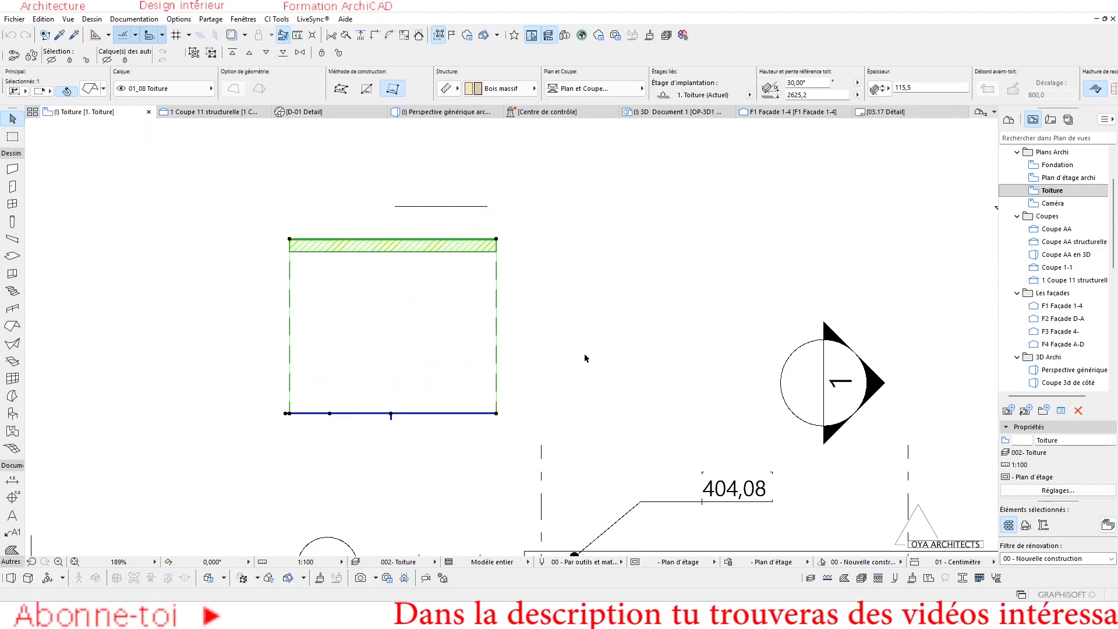
pyautogui.click(12, 535)
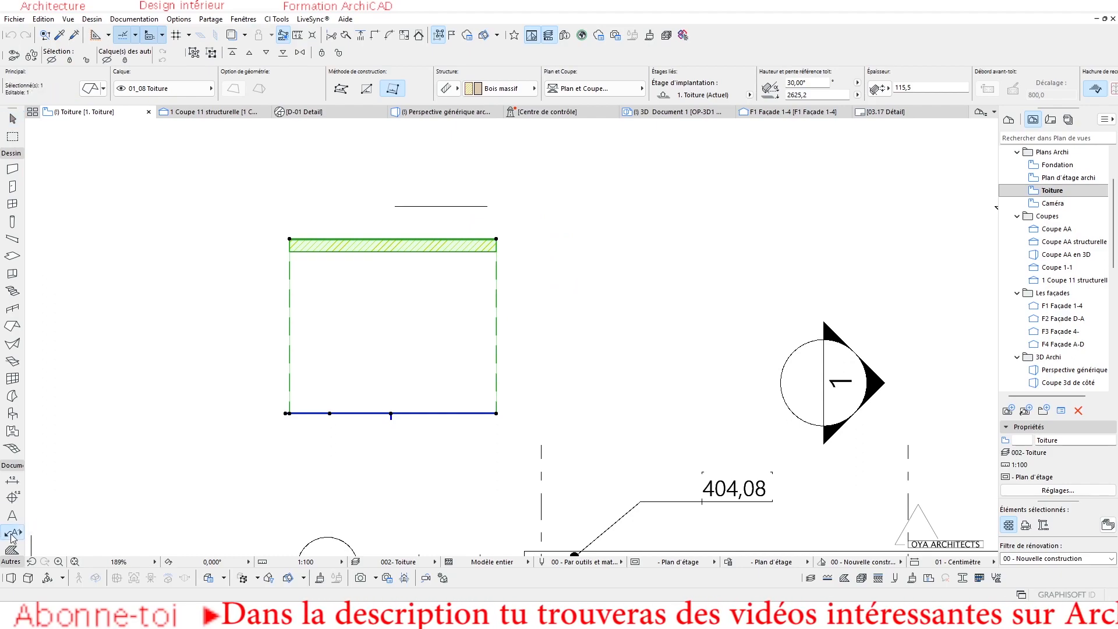
pyautogui.click(496, 238)
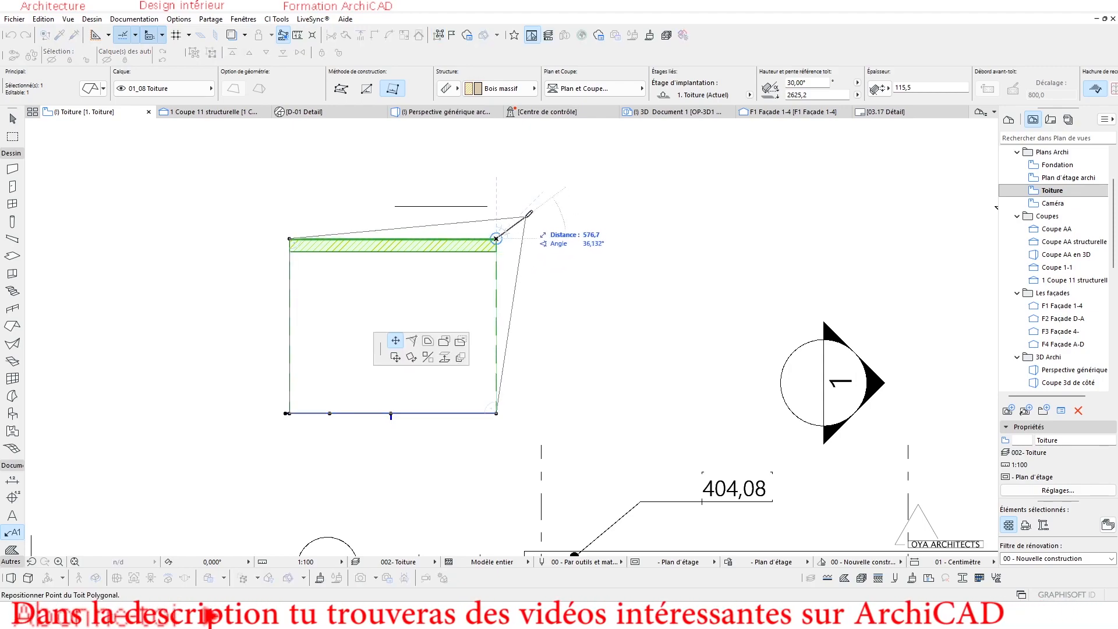
pyautogui.press('Escape')
pyautogui.press('Escape')
pyautogui.press('Escape')
# - Attach an altitude label to the upper-right corner of the roof plane in plan and review the autotext parameters available for its text
pyautogui.click(12, 532)
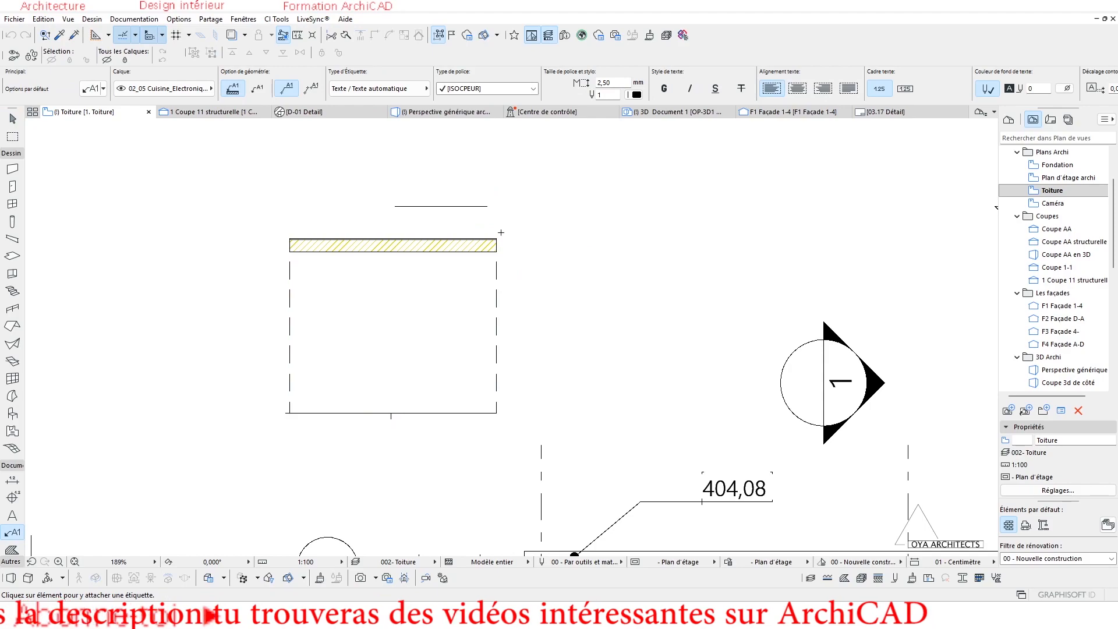
pyautogui.click(496, 238)
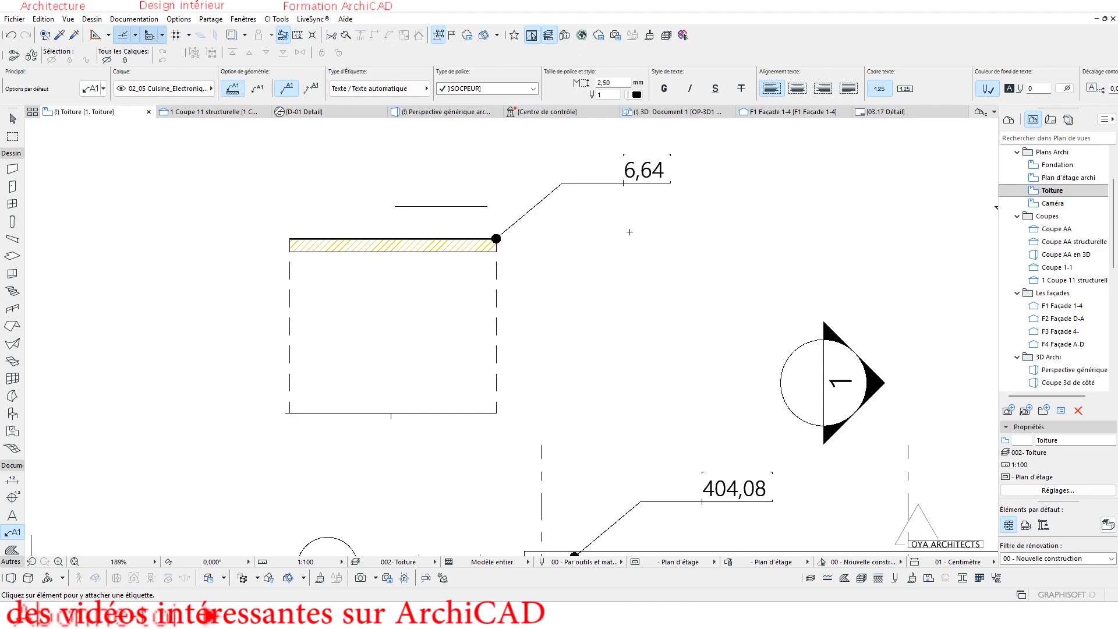
pyautogui.doubleClick(664, 174)
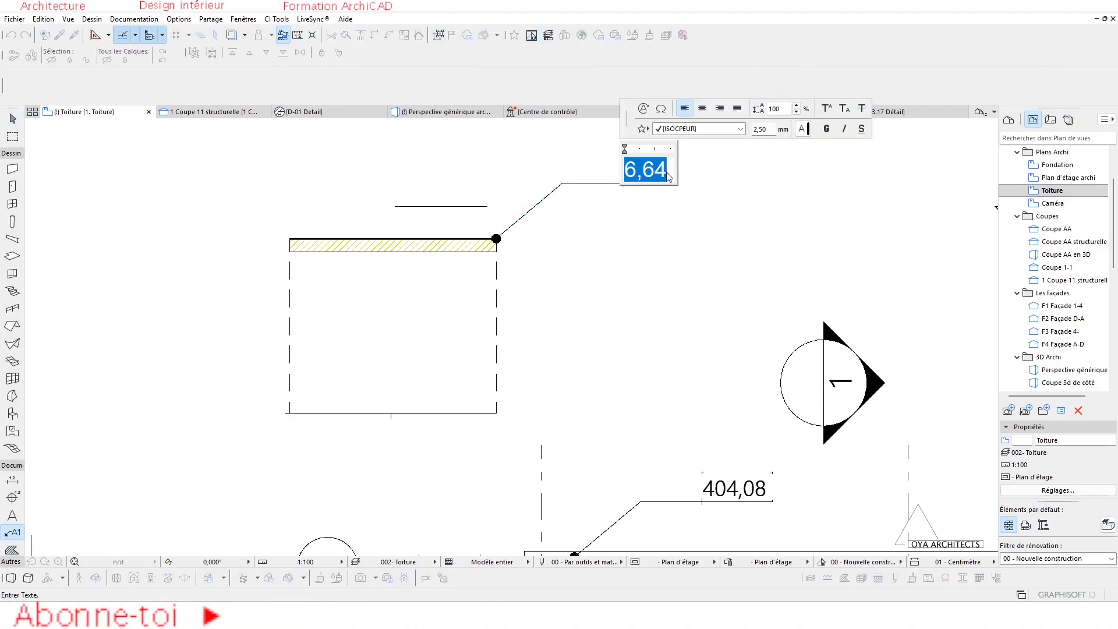
pyautogui.click(643, 110)
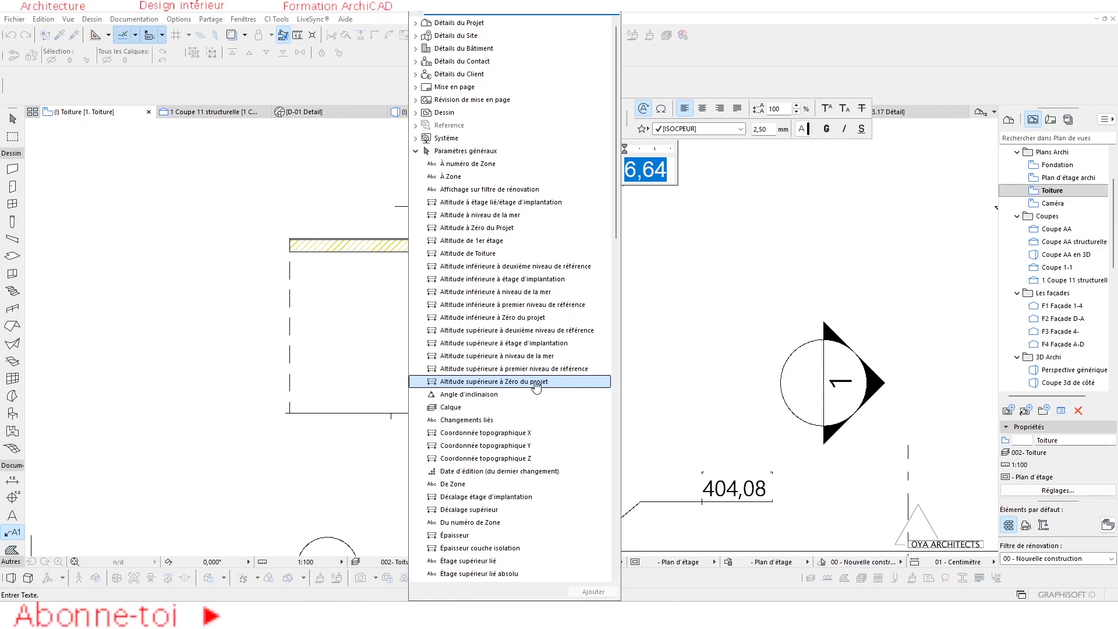
pyautogui.press('Escape')
pyautogui.press('Escape')
pyautogui.press('Escape')
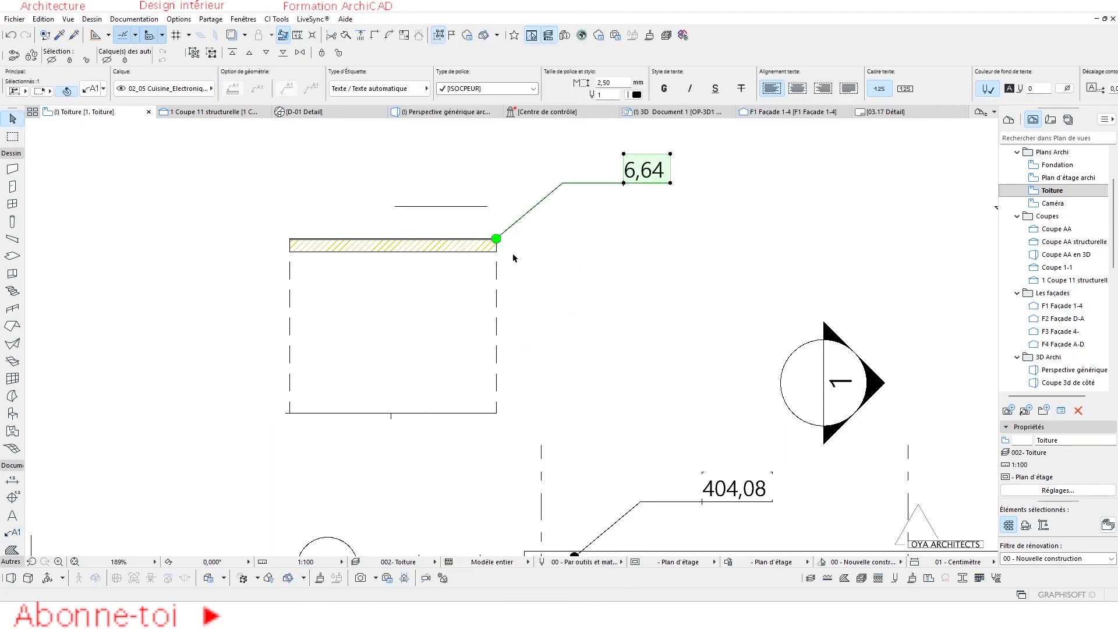
# - Label the lower-right corner of the roof plane using the settings of the upper corner's label, and select the new label
pyautogui.keyDown('alt'); pyautogui.click(544, 199); pyautogui.keyUp('alt')
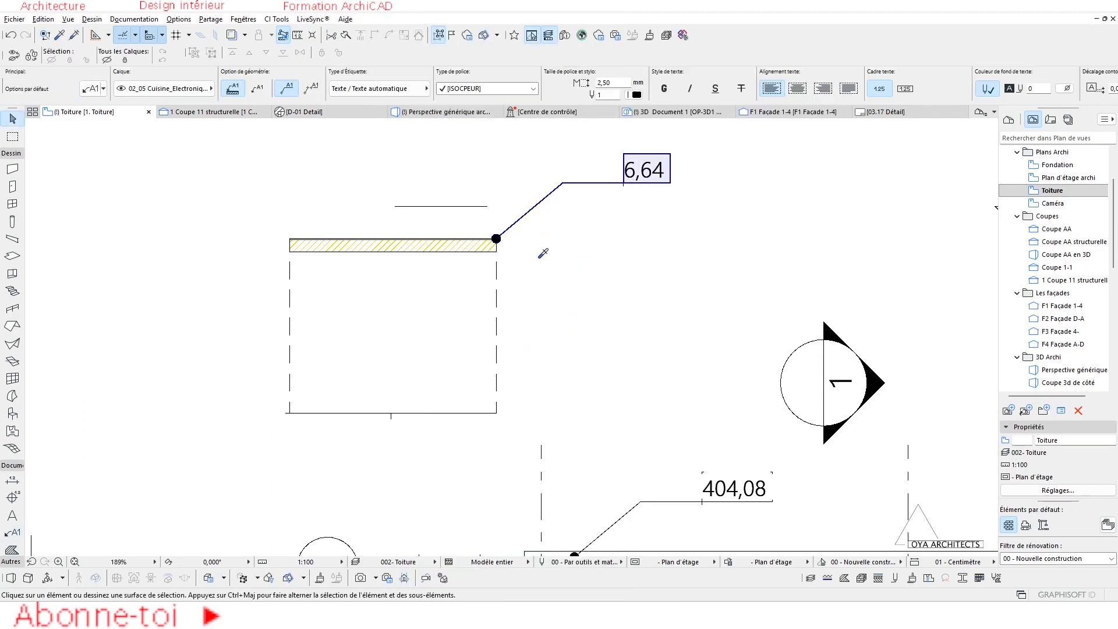
pyautogui.click(496, 413)
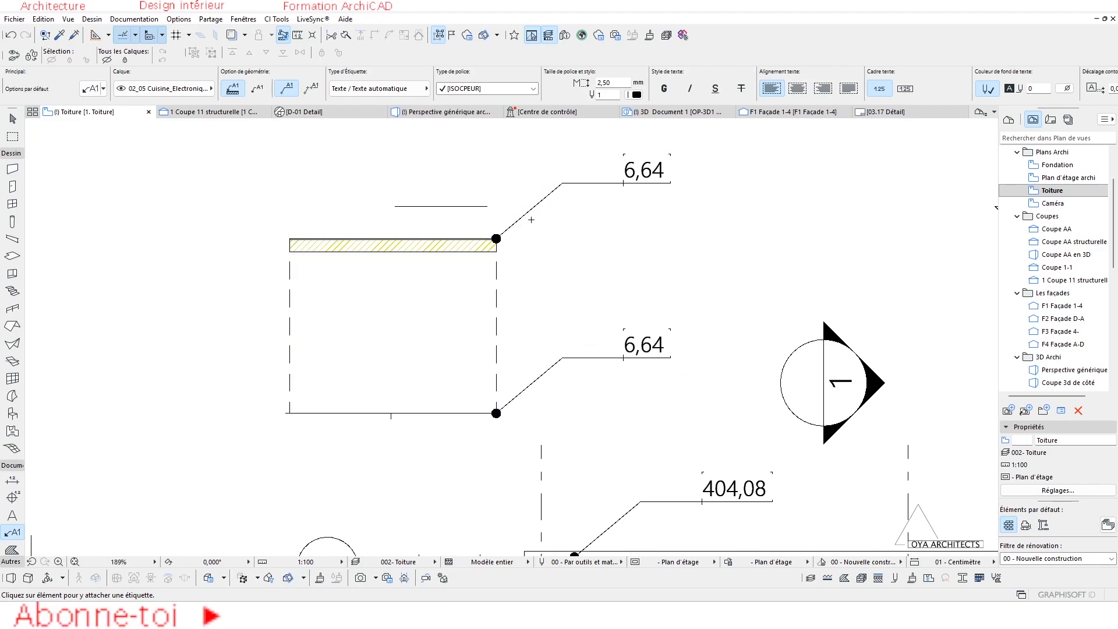
pyautogui.keyDown('shift'); pyautogui.click(563, 360); pyautogui.keyUp('shift')
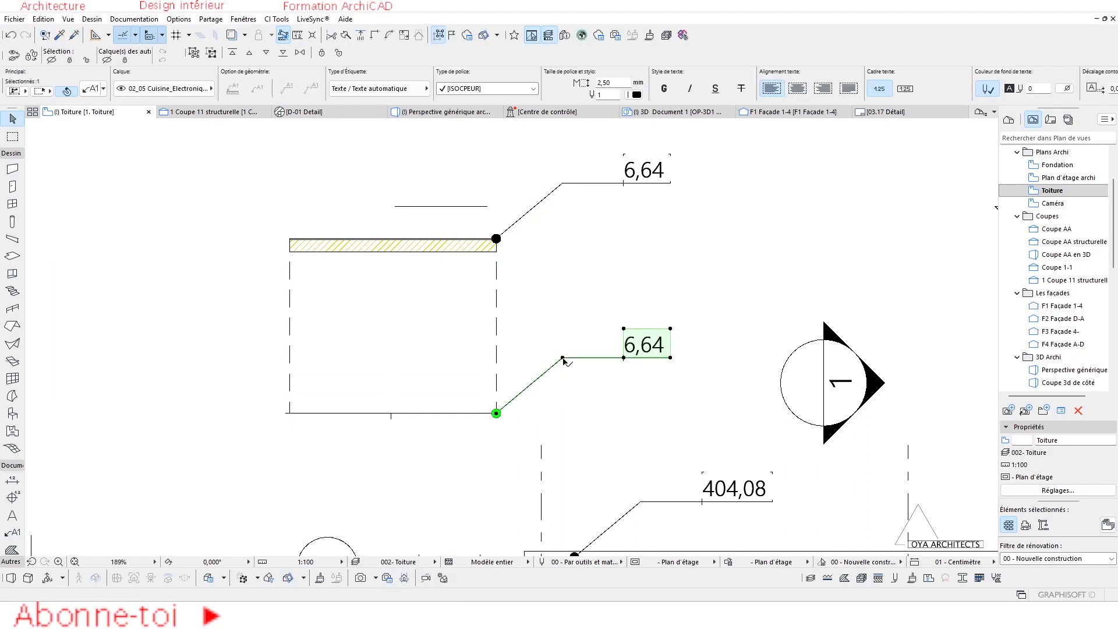
# - Replace the lower label's text with the autotext "Altitude inférieure à Zéro du projet"
pyautogui.doubleClick(639, 344)
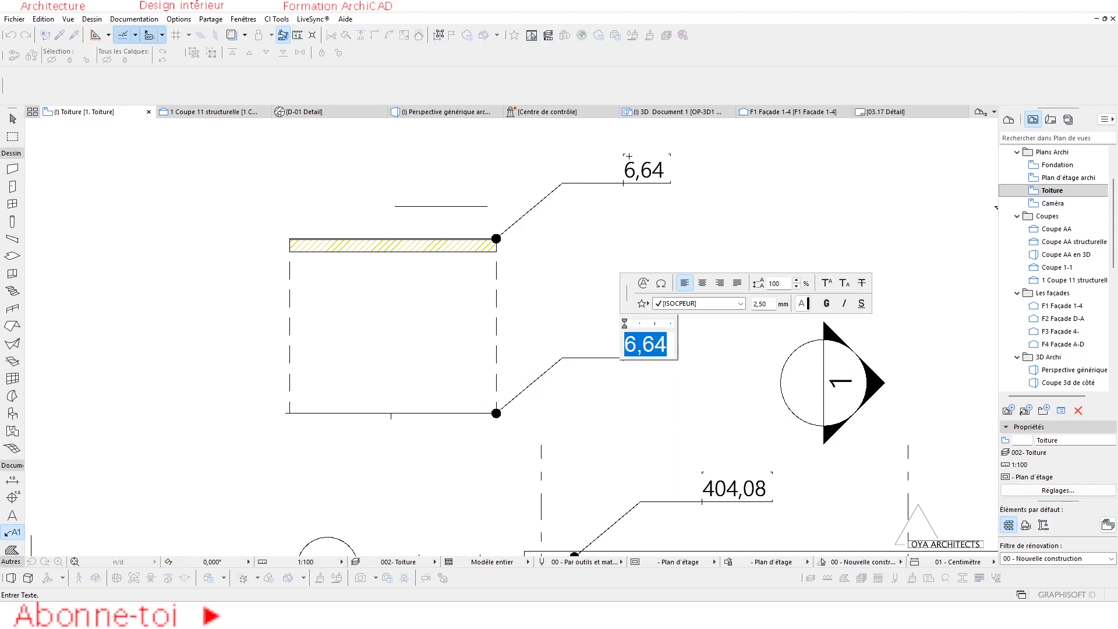
pyautogui.click(643, 283)
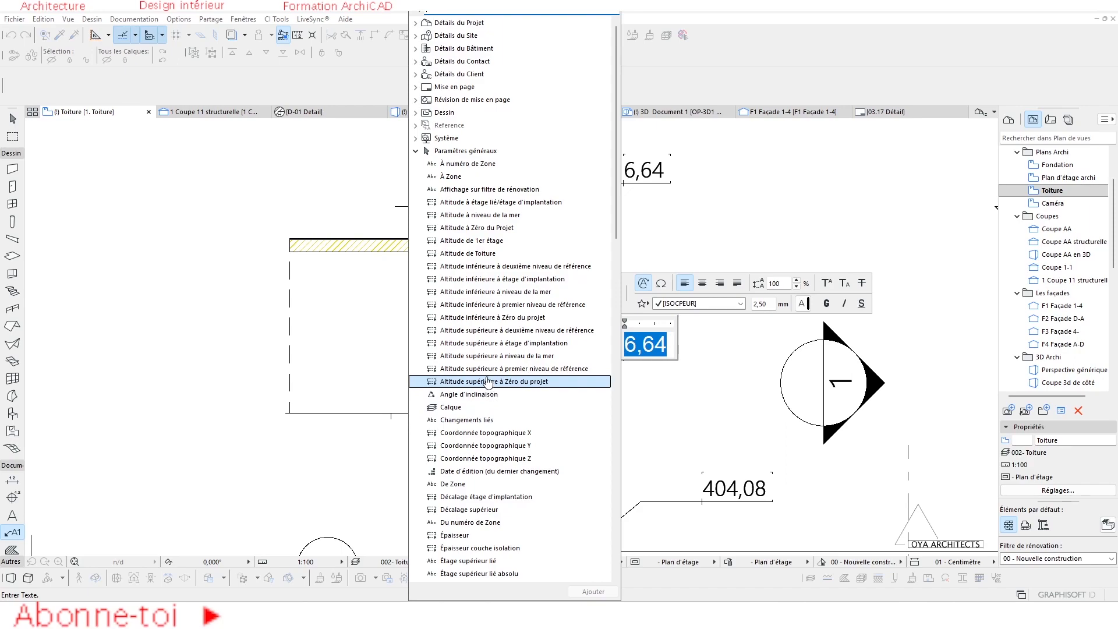
pyautogui.click(495, 318)
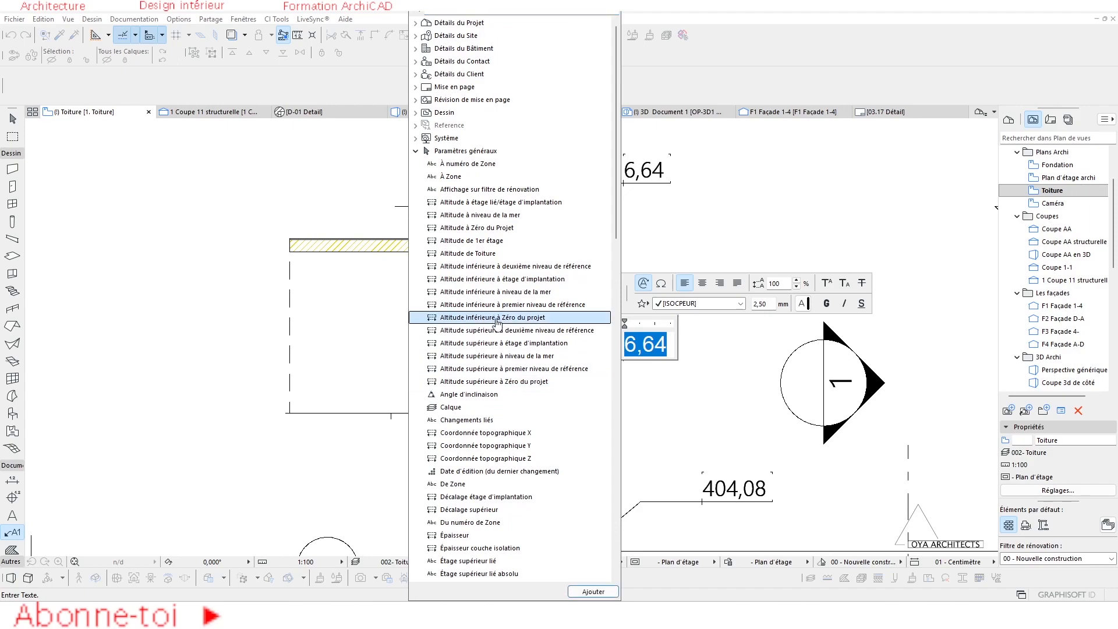
pyautogui.click(593, 592)
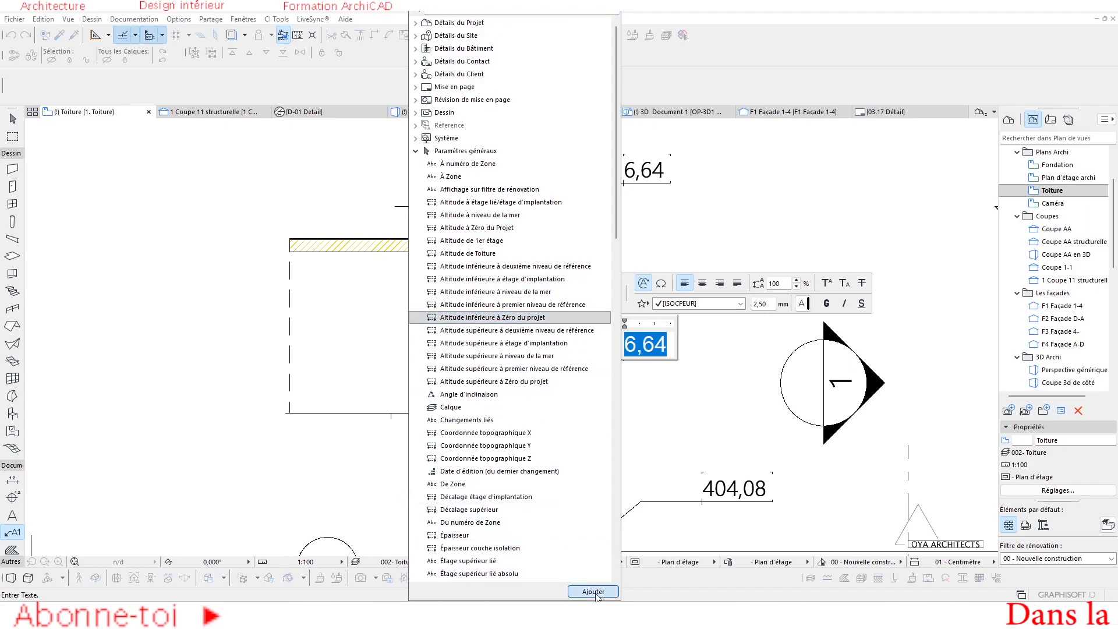
pyautogui.click(643, 414)
pyautogui.click(701, 372)
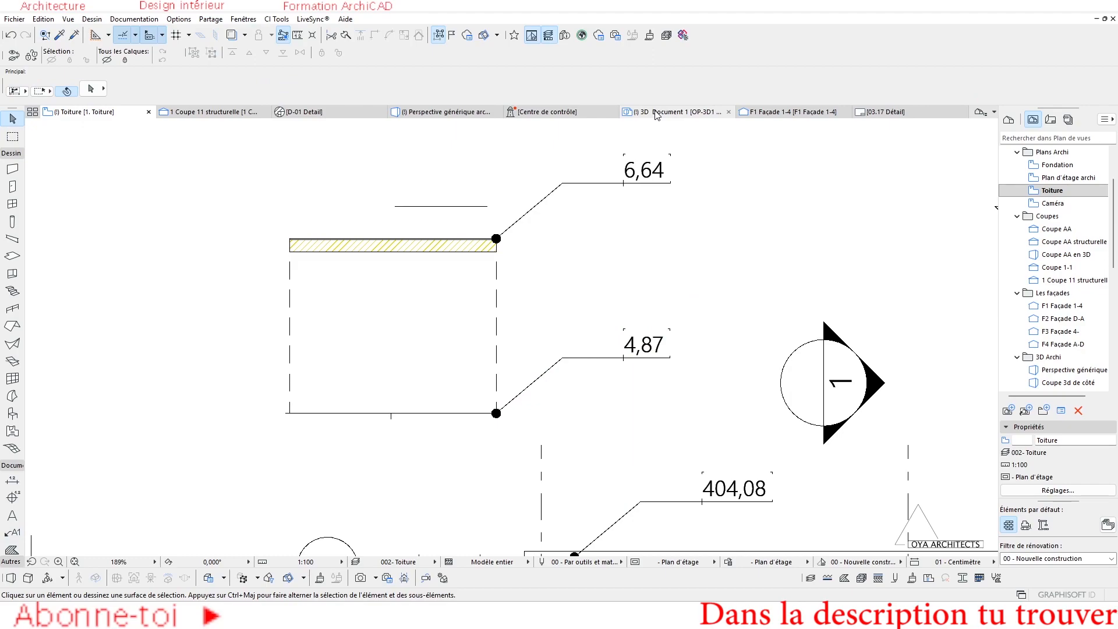
# - Compare the roof's level marks in the F1 façade elevation with the corner labels in the Toiture plan
pyautogui.click(751, 112)
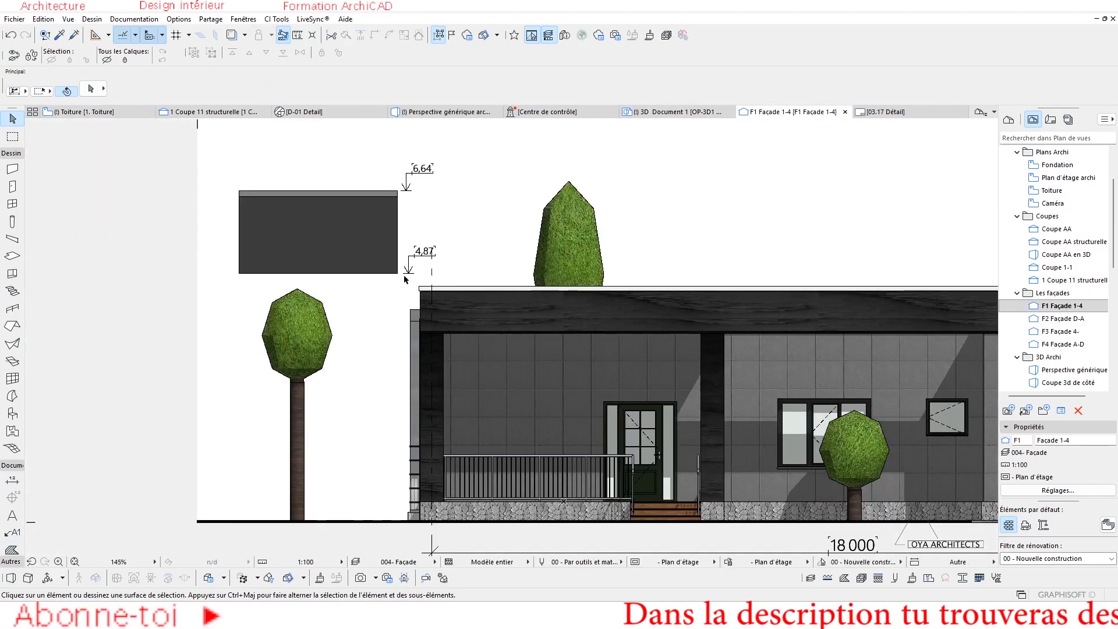
pyautogui.scroll(3, 428, 240)
pyautogui.moveTo(428, 240); pyautogui.dragTo(434, 300, button='middle')
pyautogui.scroll(-5, 449, 385)
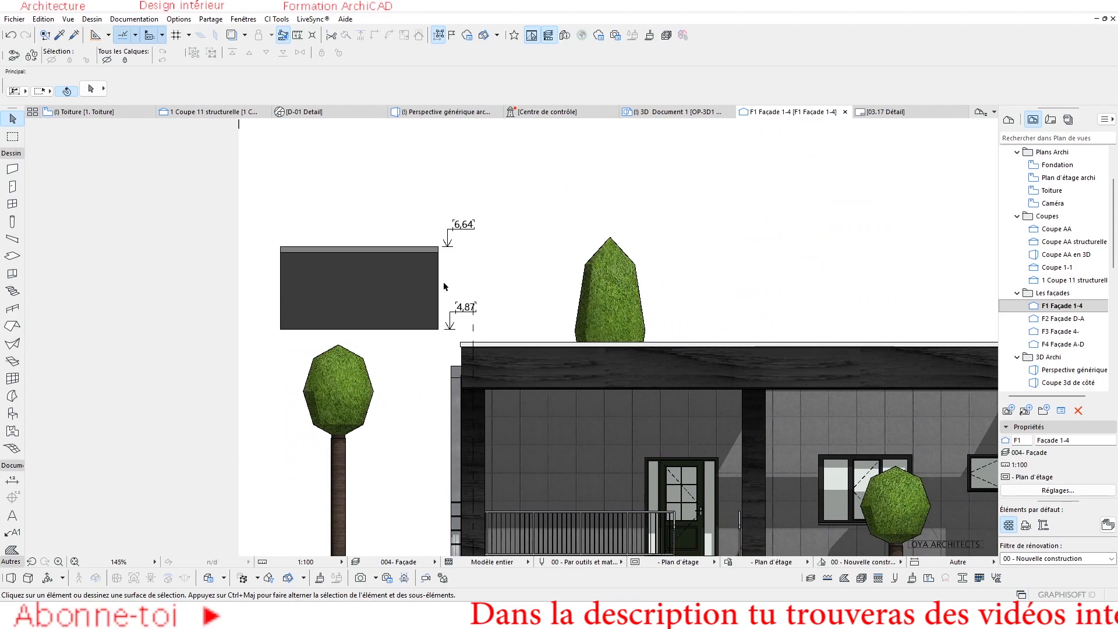
pyautogui.moveTo(406, 263)
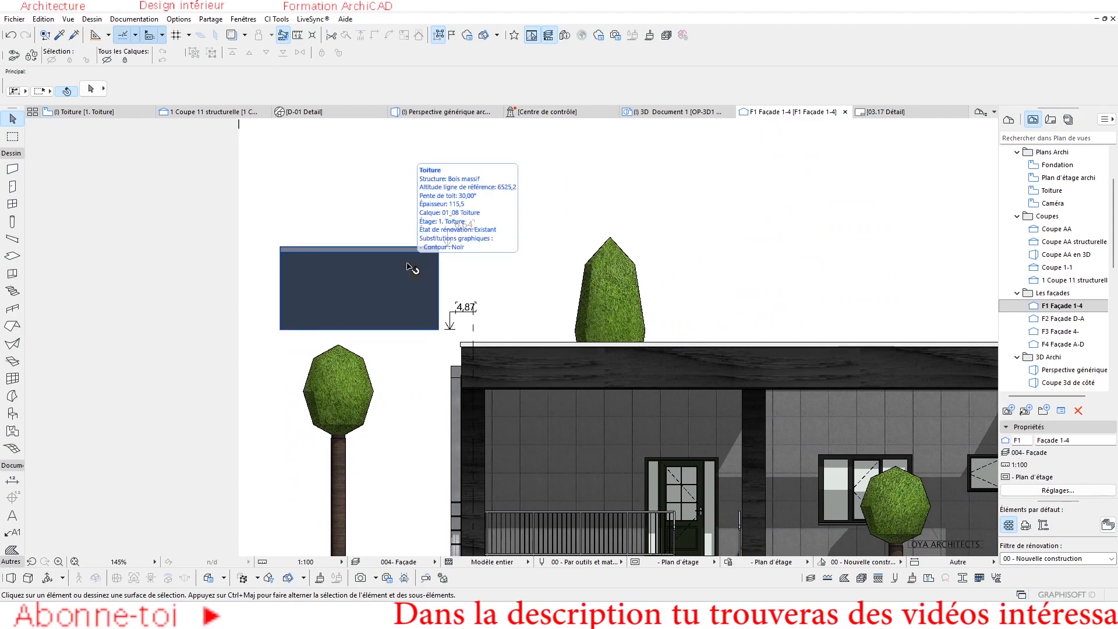
pyautogui.scroll(3, 439, 298)
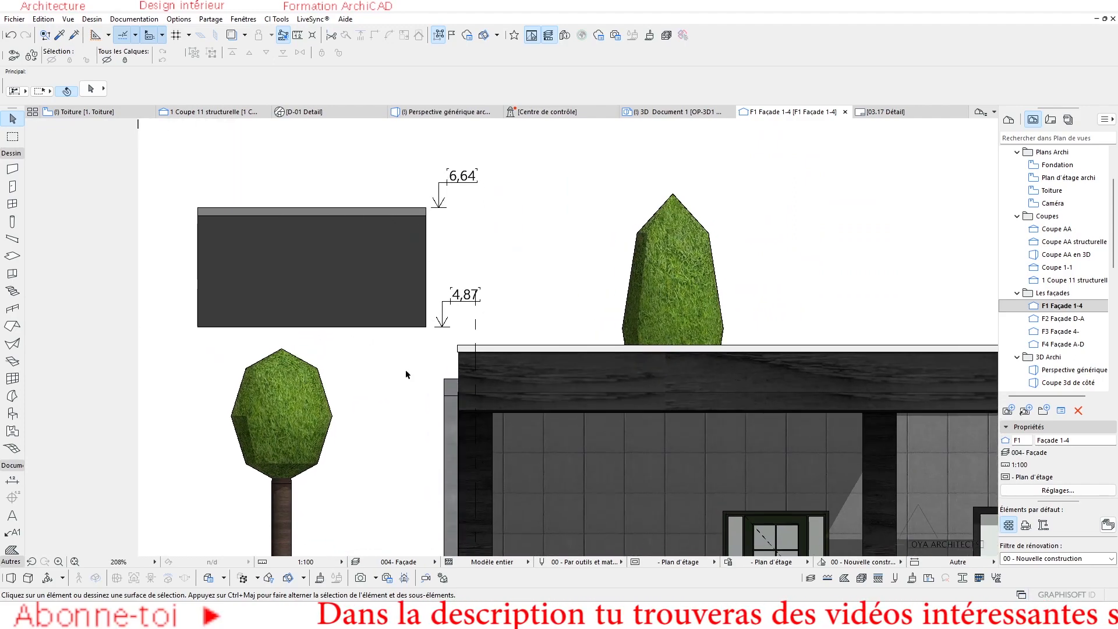
pyautogui.click(102, 111)
pyautogui.moveTo(513, 310); pyautogui.dragTo(479, 311, button='middle')
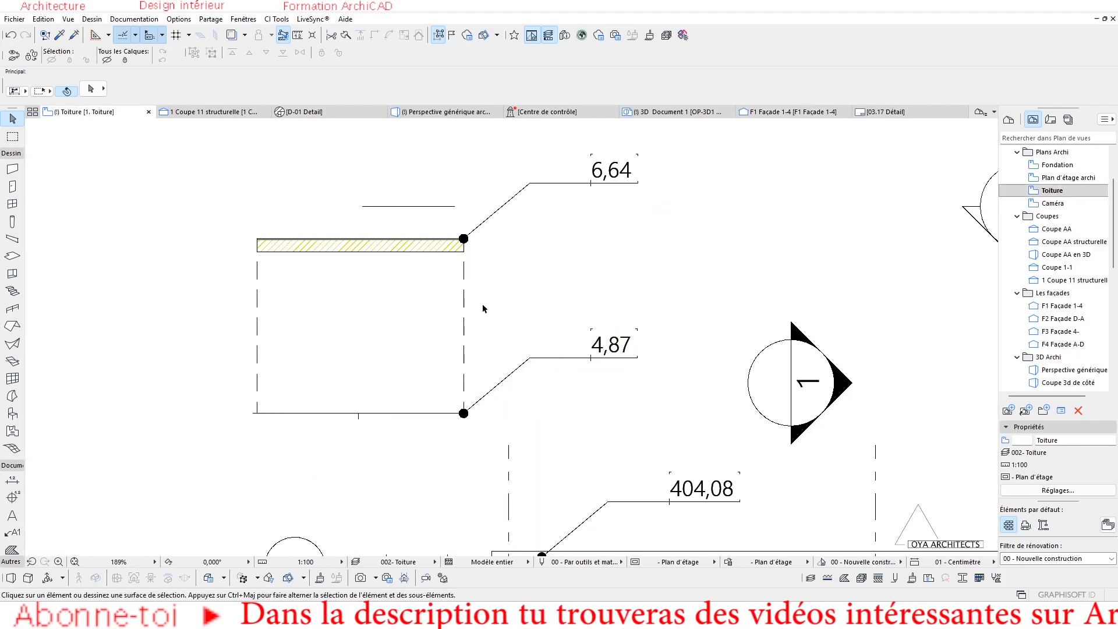
pyautogui.click(783, 112)
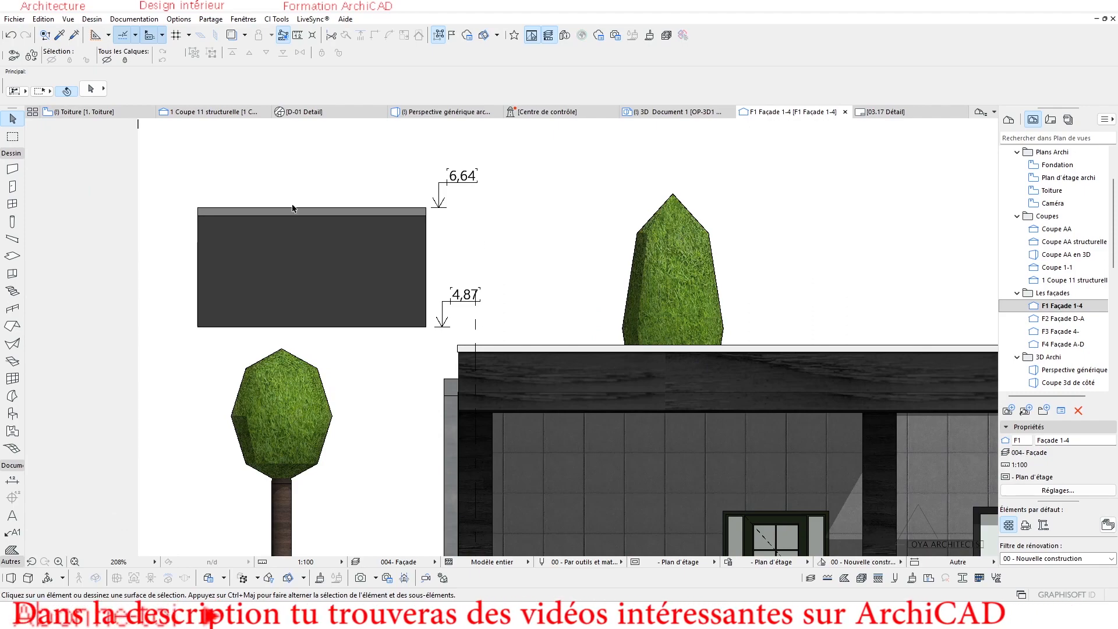
pyautogui.click(103, 111)
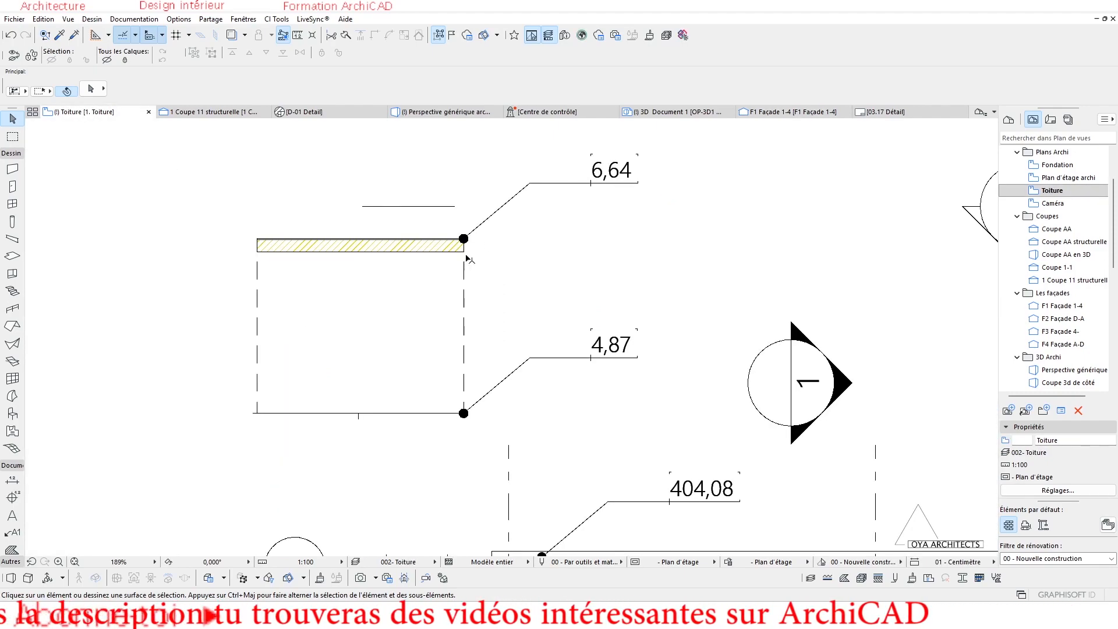
# - Attach another altitude label to the upper-left corner of the roof plane
pyautogui.click(11, 515)
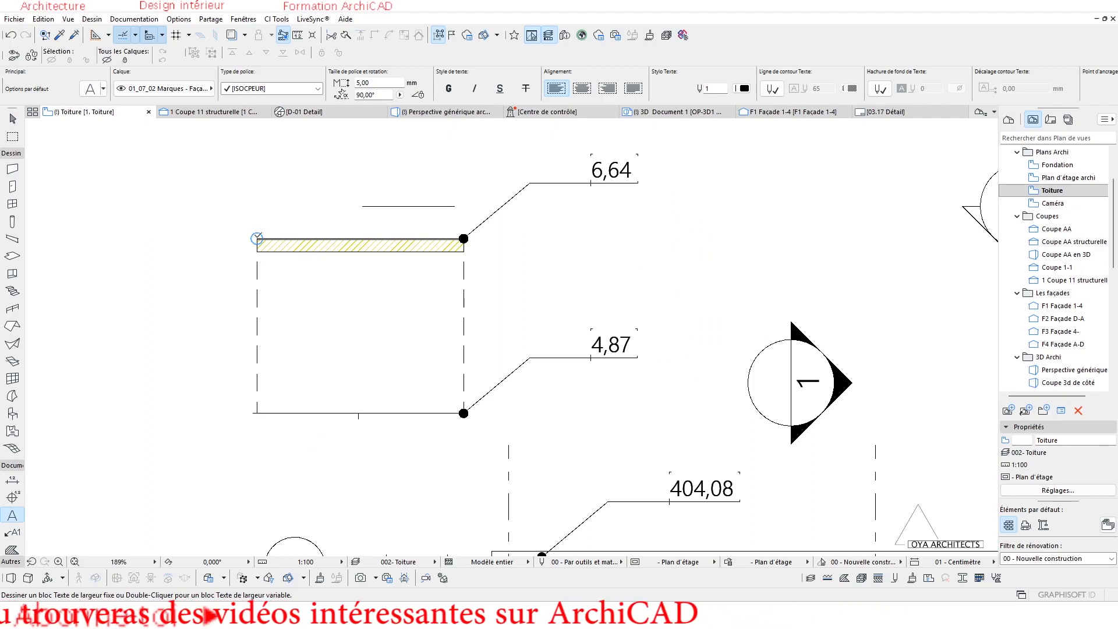
pyautogui.click(12, 531)
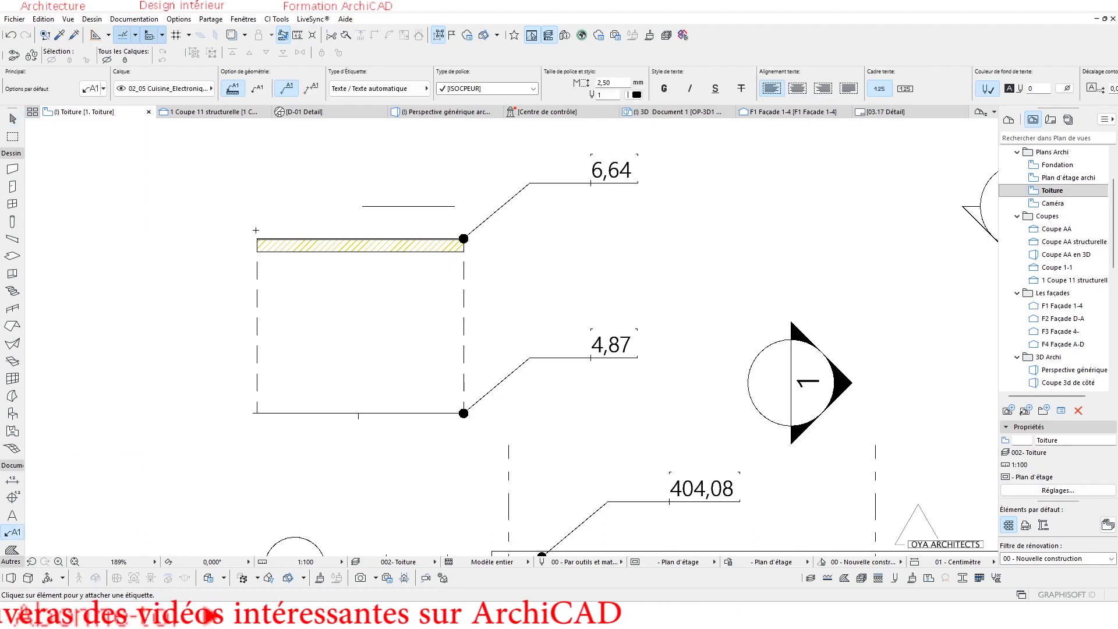
pyautogui.click(256, 238)
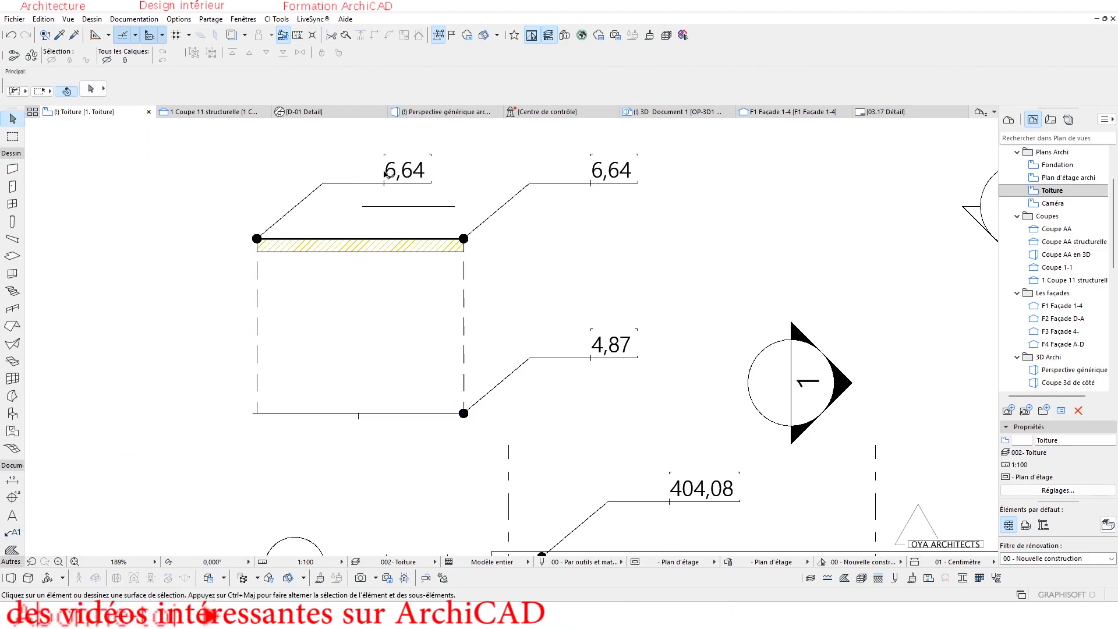
# - Replace the autotext of the upper-left corner's label with the fixed text "6,64"
pyautogui.keyDown('shift'); pyautogui.click(413, 170); pyautogui.keyUp('shift')
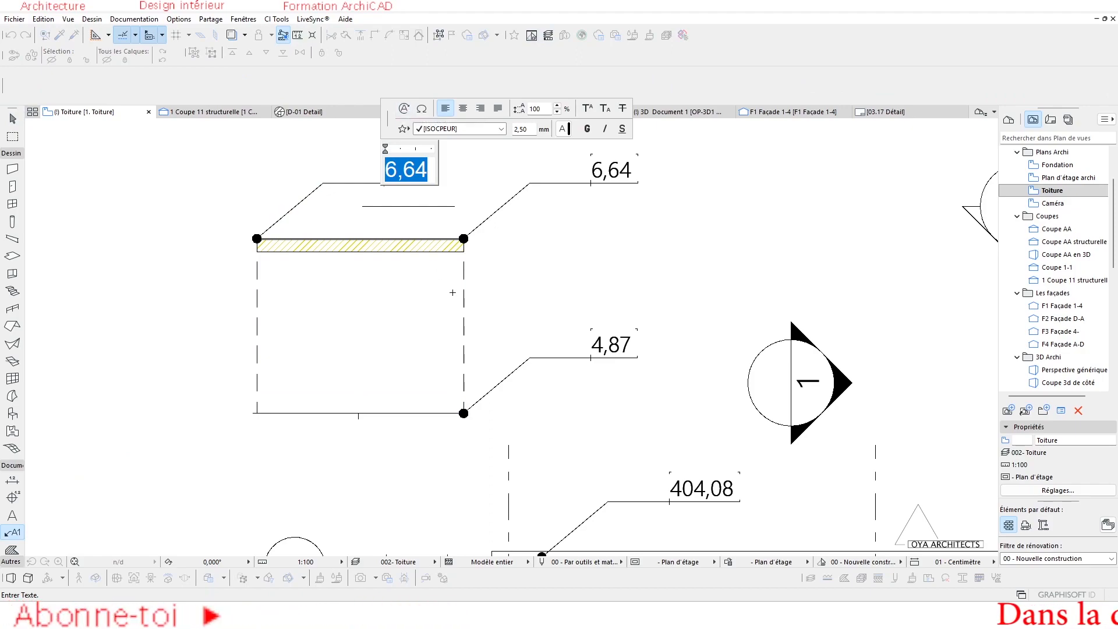
pyautogui.press('BackSpace')
pyautogui.write('6')
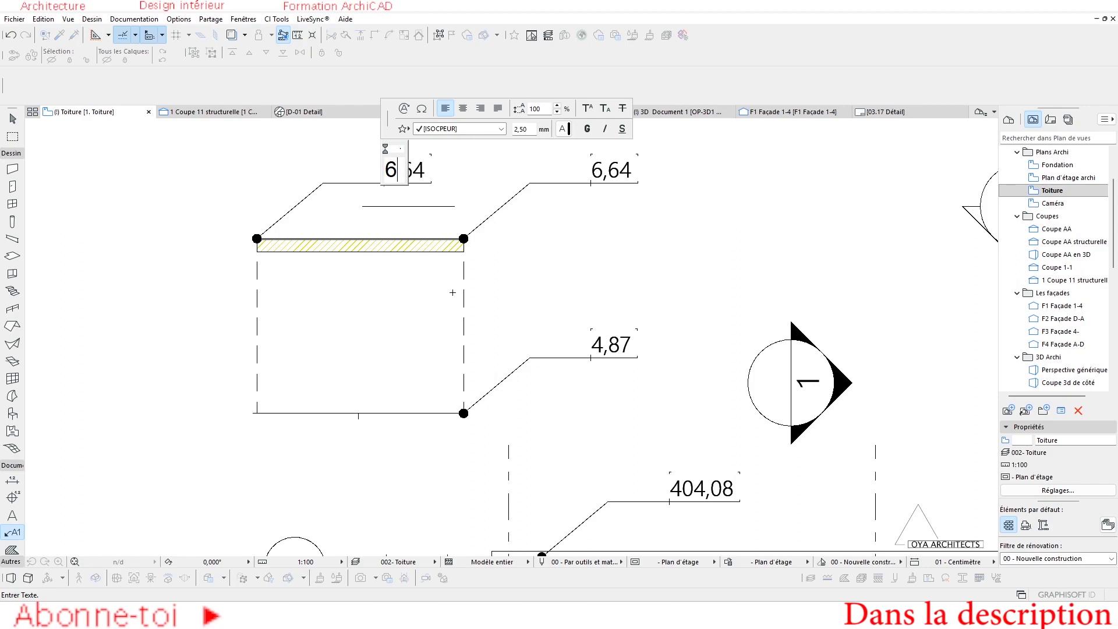
pyautogui.write(',64')
pyautogui.click(198, 225)
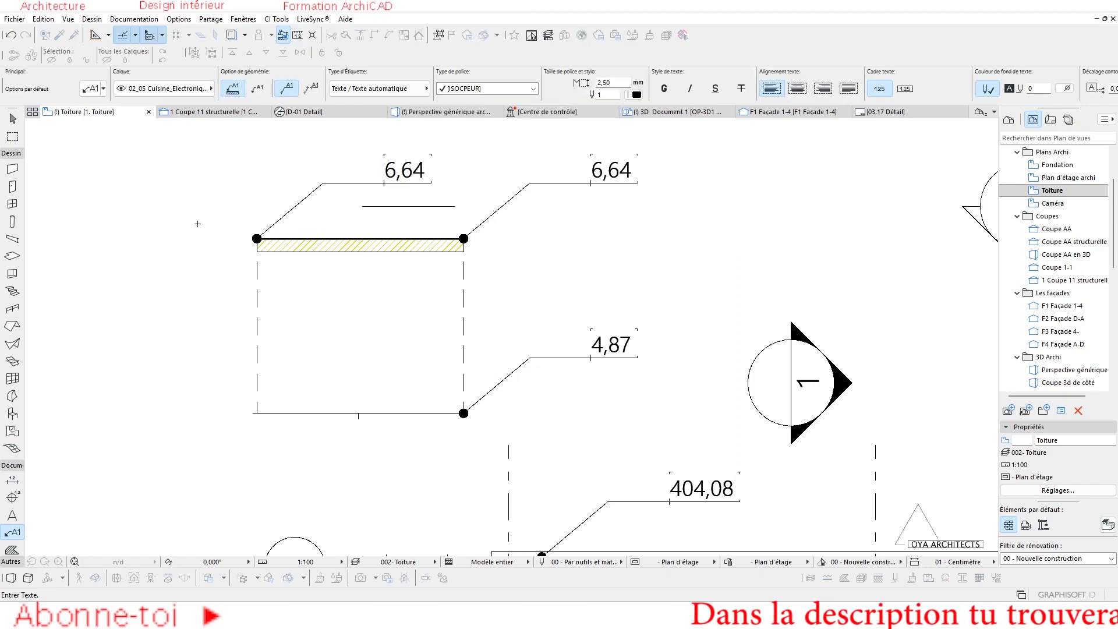
pyautogui.click(467, 184)
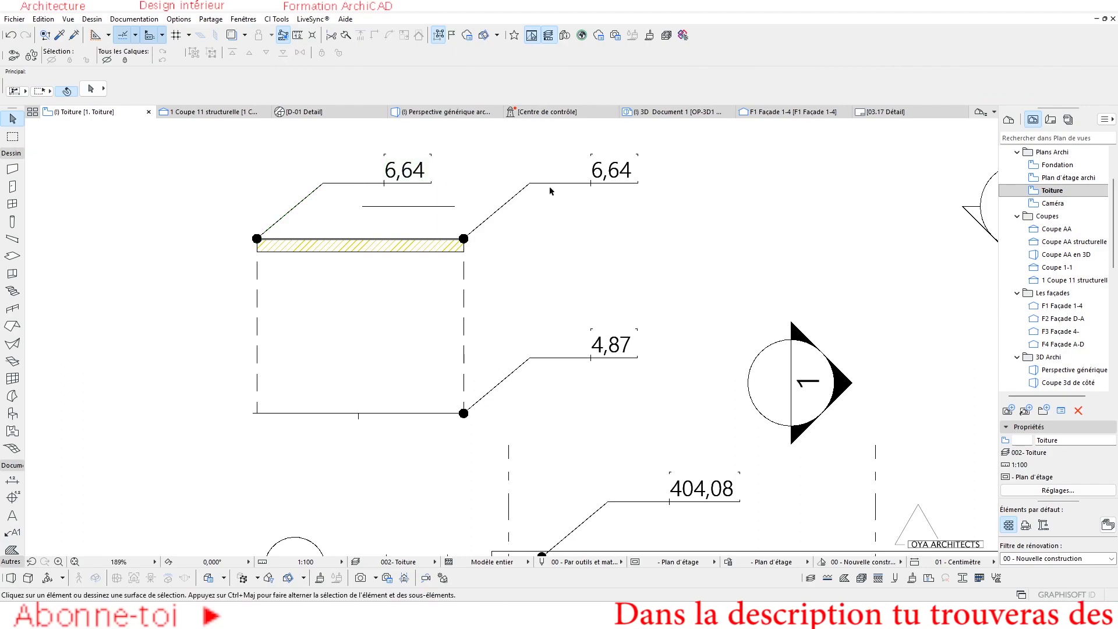
# - Attach an altitude label to the lower-left corner of the roof plane and replace its autotext with the fixed text "4,87"
pyautogui.keyDown('alt'); pyautogui.click(293, 231); pyautogui.keyUp('alt')
pyautogui.click(257, 413)
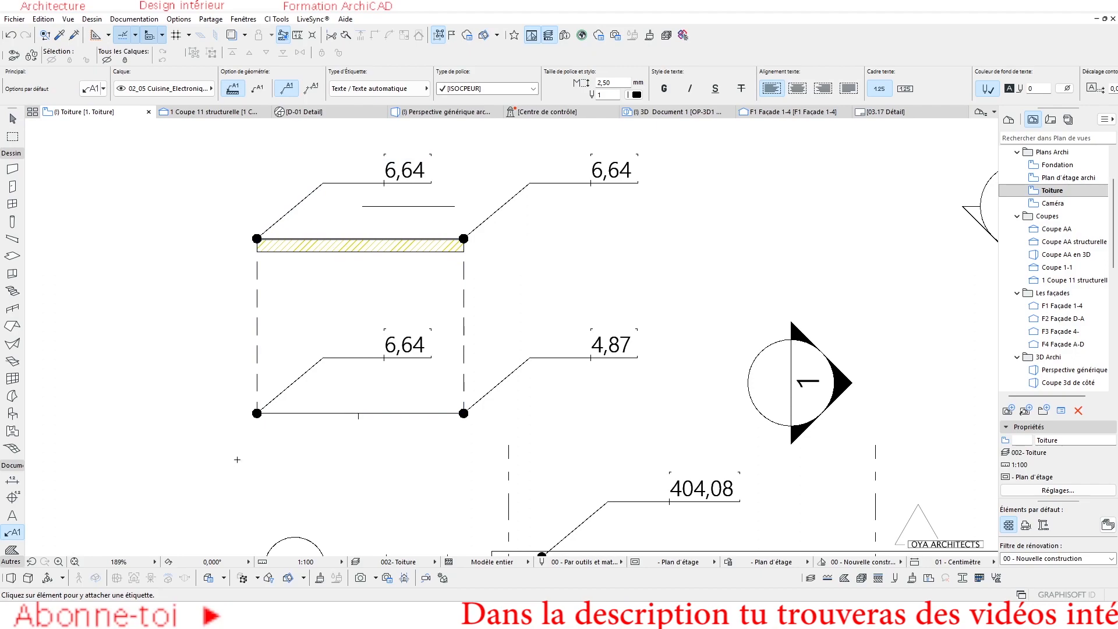
pyautogui.keyDown('shift'); pyautogui.click(325, 359); pyautogui.keyUp('shift')
pyautogui.doubleClick(406, 350)
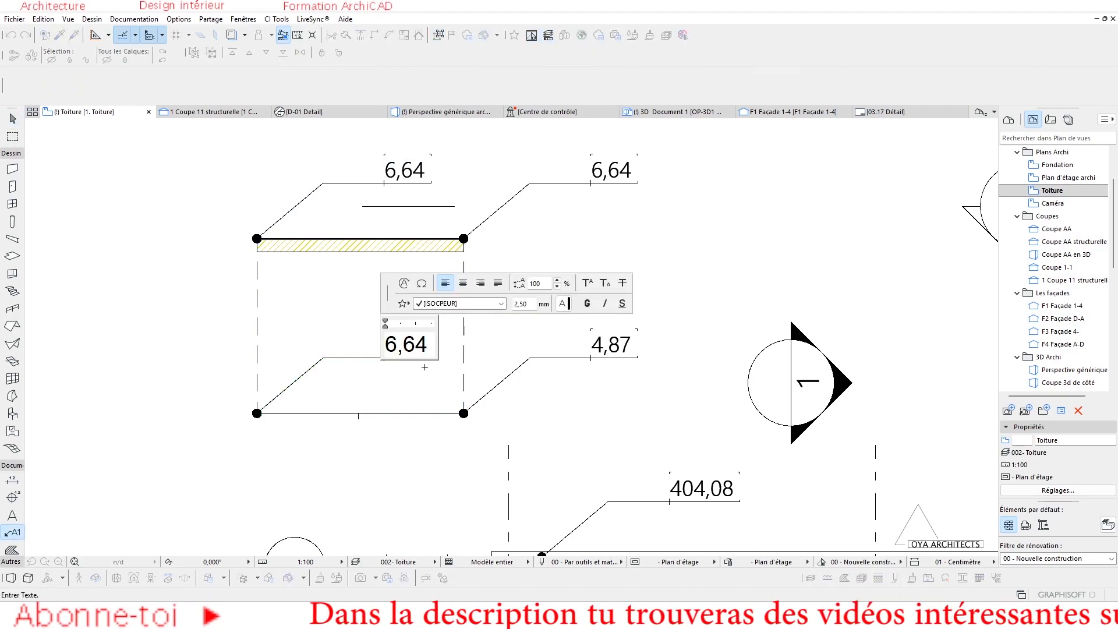
pyautogui.press('BackSpace')
pyautogui.press('BackSpace')
pyautogui.press('BackSpace')
pyautogui.press('BackSpace')
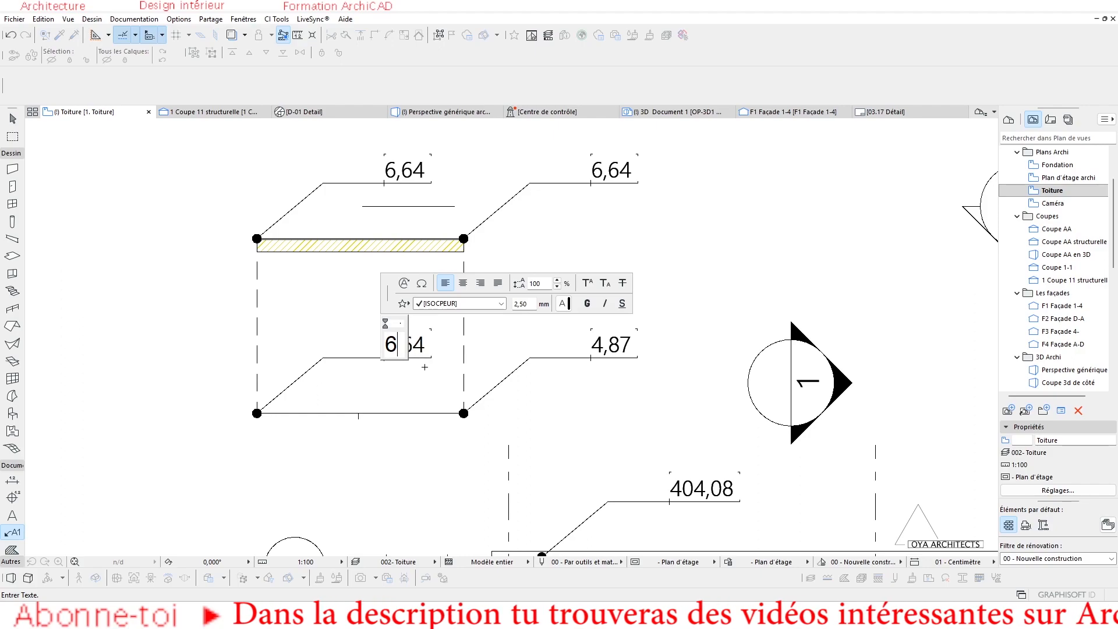
pyautogui.write('4,')
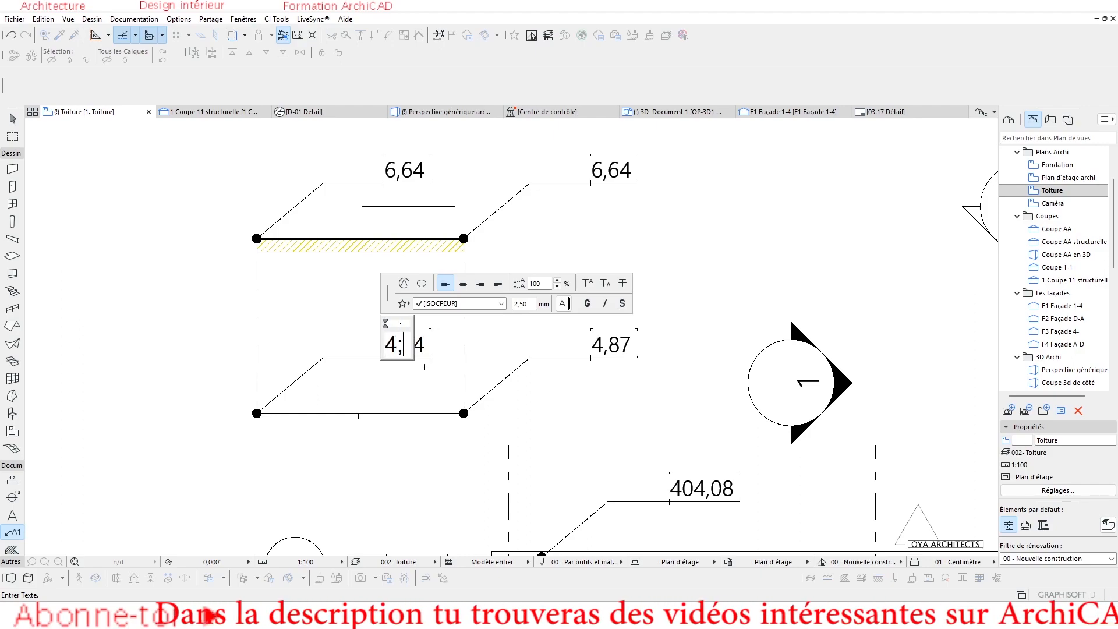
pyautogui.write('87')
pyautogui.click(551, 397)
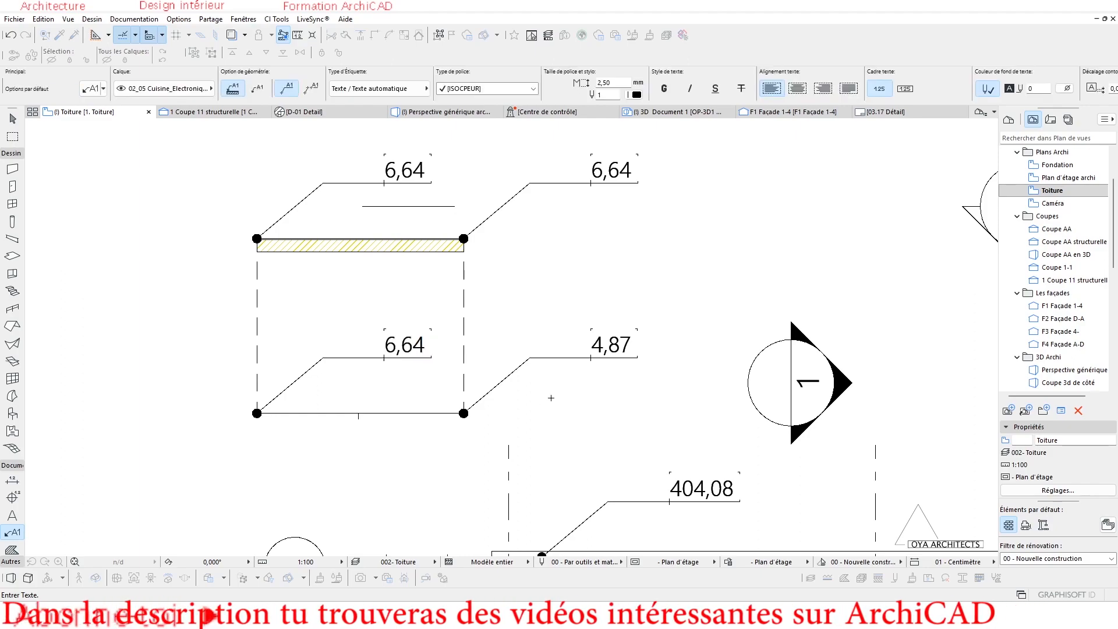
pyautogui.click(553, 396)
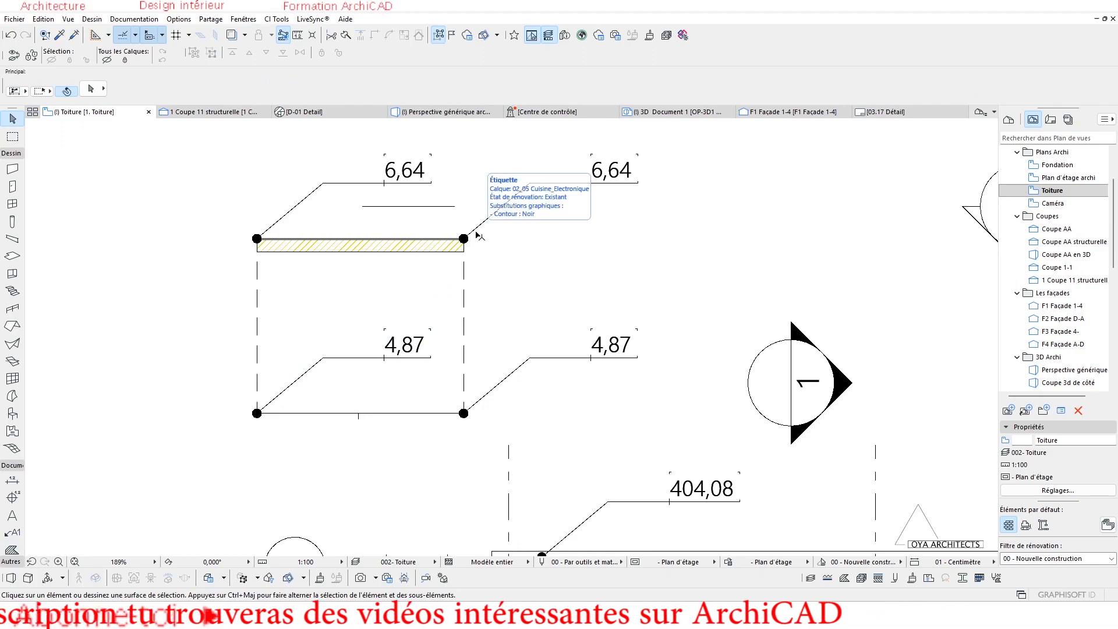
# - Try offsetting the lower edge of the roof plane outward in the Toiture plan, and undo the edit
pyautogui.click(778, 113)
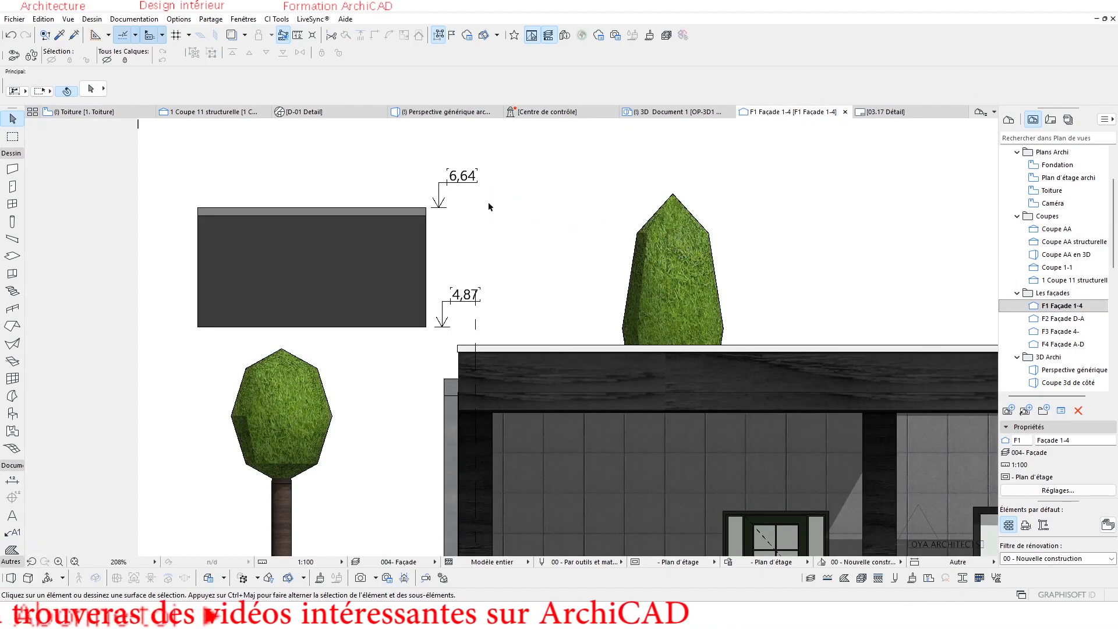
pyautogui.click(82, 115)
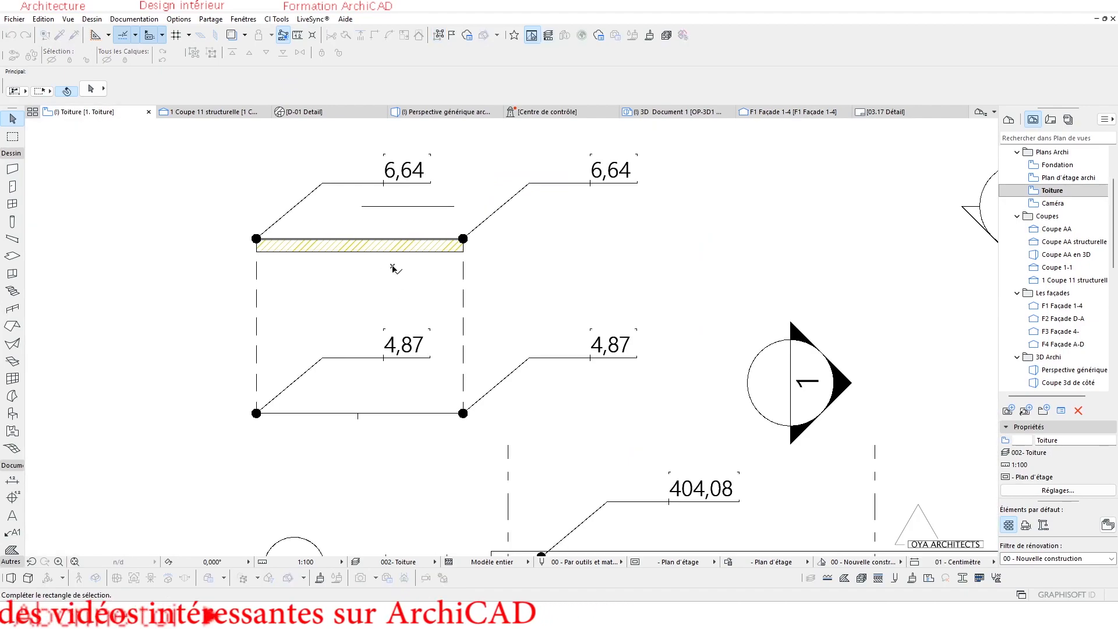
pyautogui.click(410, 250)
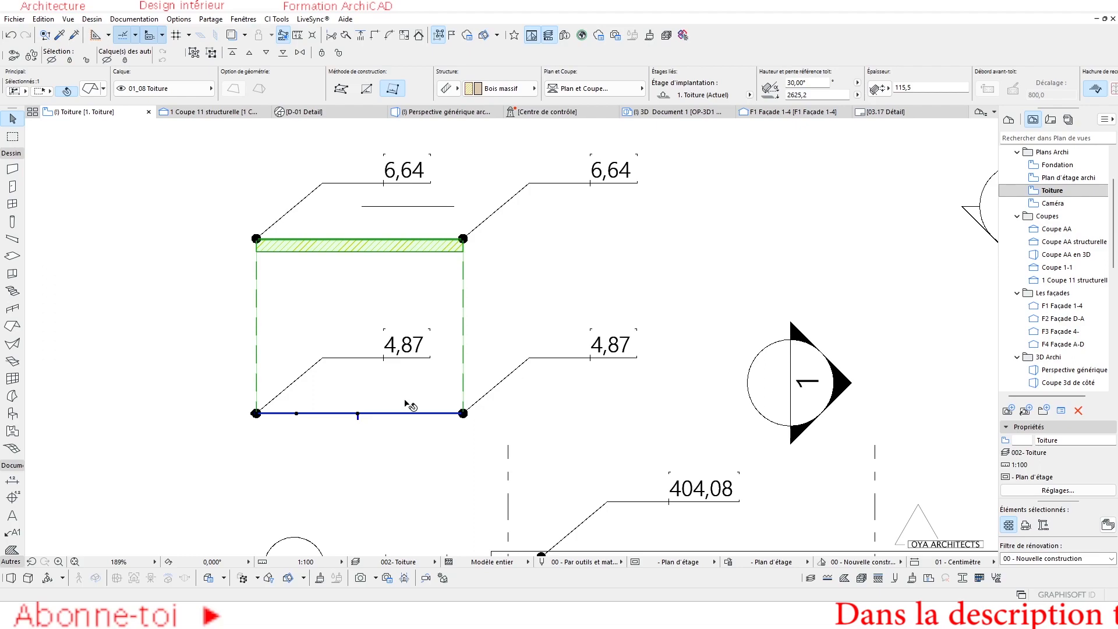
pyautogui.click(397, 414)
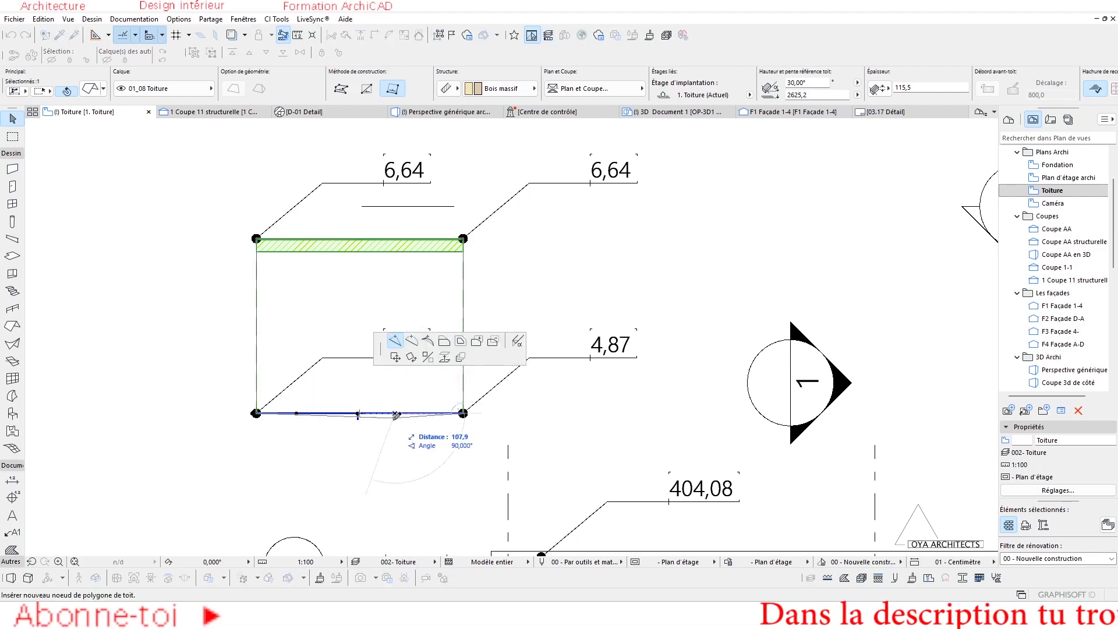
pyautogui.click(447, 343)
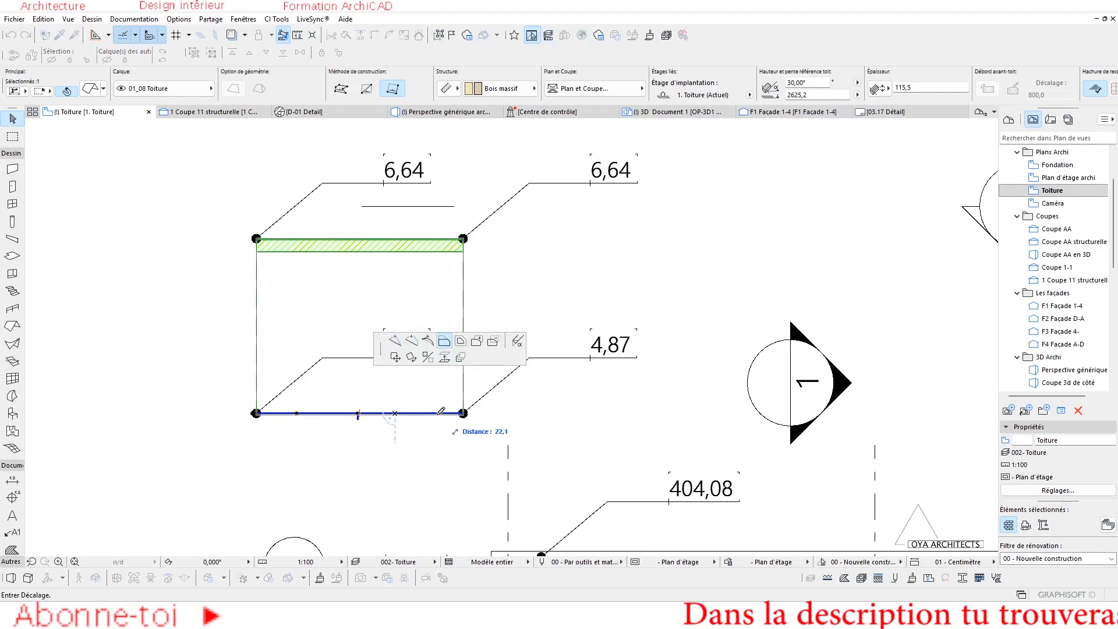
pyautogui.click(434, 453)
pyautogui.moveTo(399, 431); pyautogui.dragTo(400, 407, button='middle')
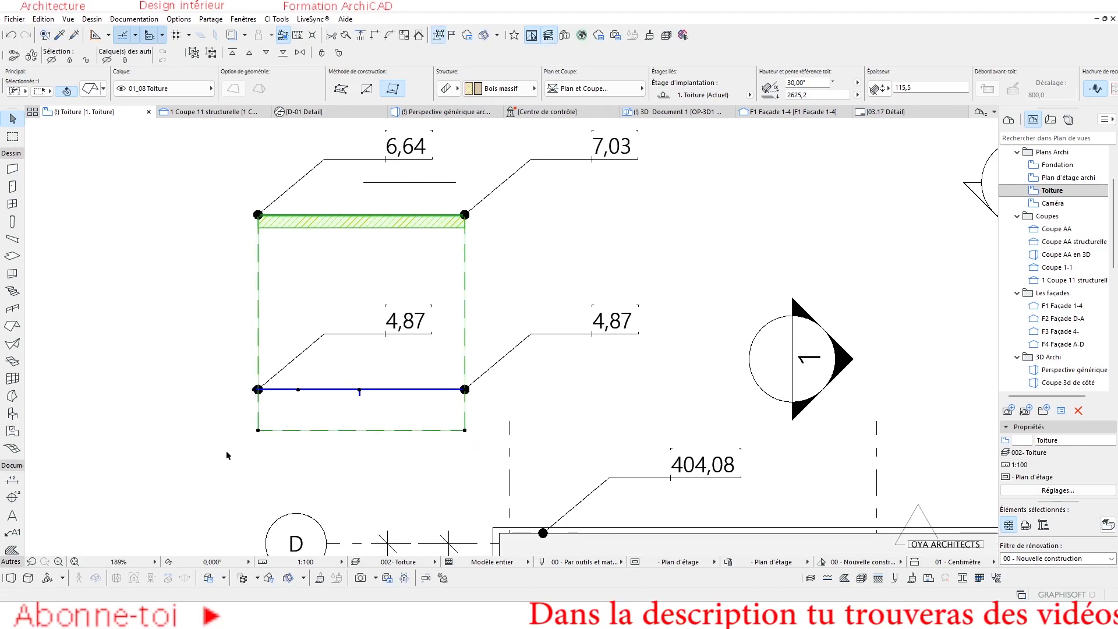
pyautogui.hotkey('ctrl', 'z')
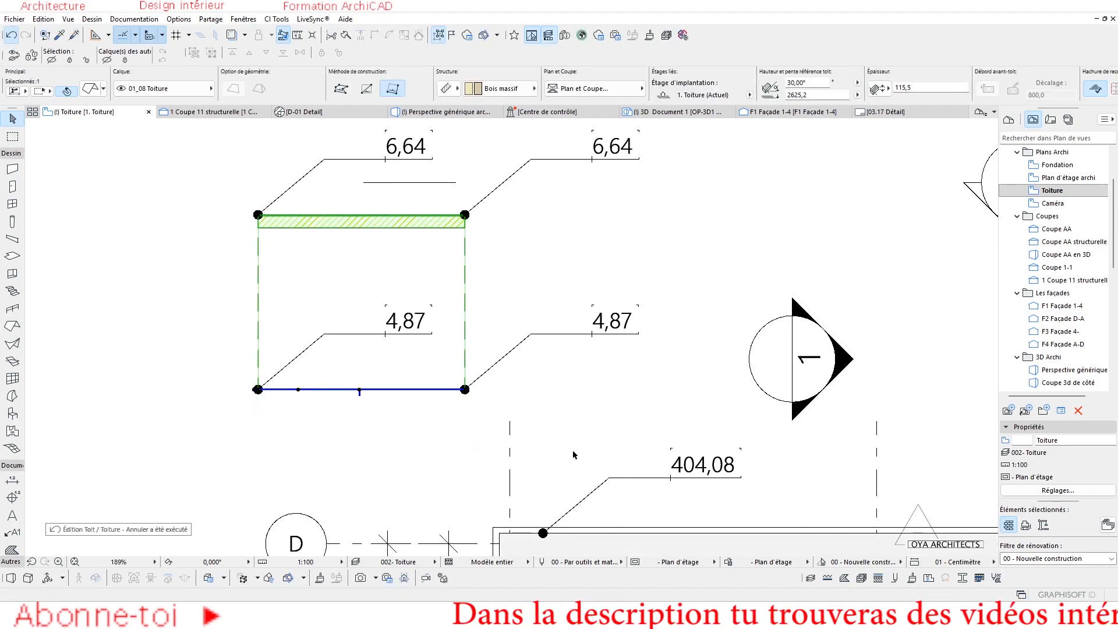
pyautogui.click(508, 385)
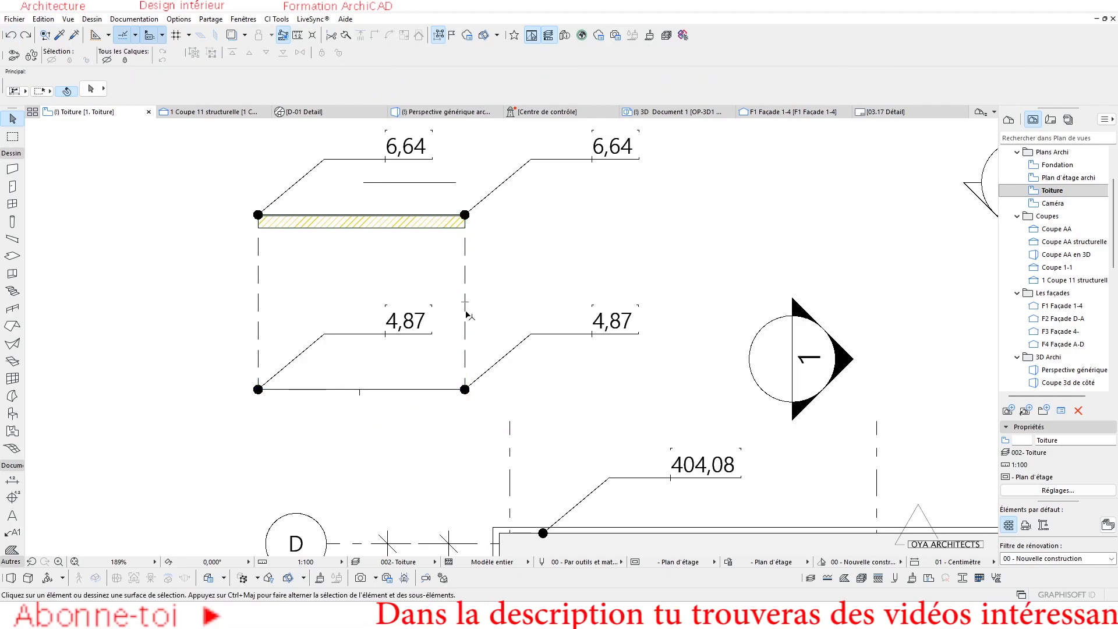
pyautogui.click(380, 222)
pyautogui.press('Escape')
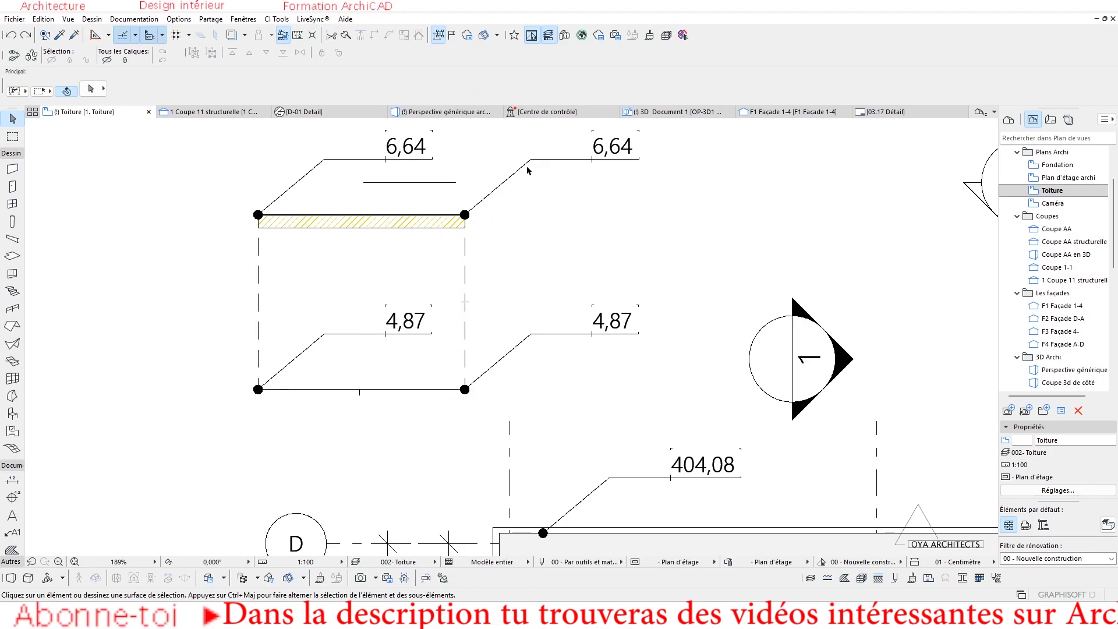
# - Attach another text label to the roof plane, move its anchor to the middle of the plane, and lower its leader bend
pyautogui.keyDown('alt'); pyautogui.click(530, 161); pyautogui.keyUp('alt')
pyautogui.click(368, 228)
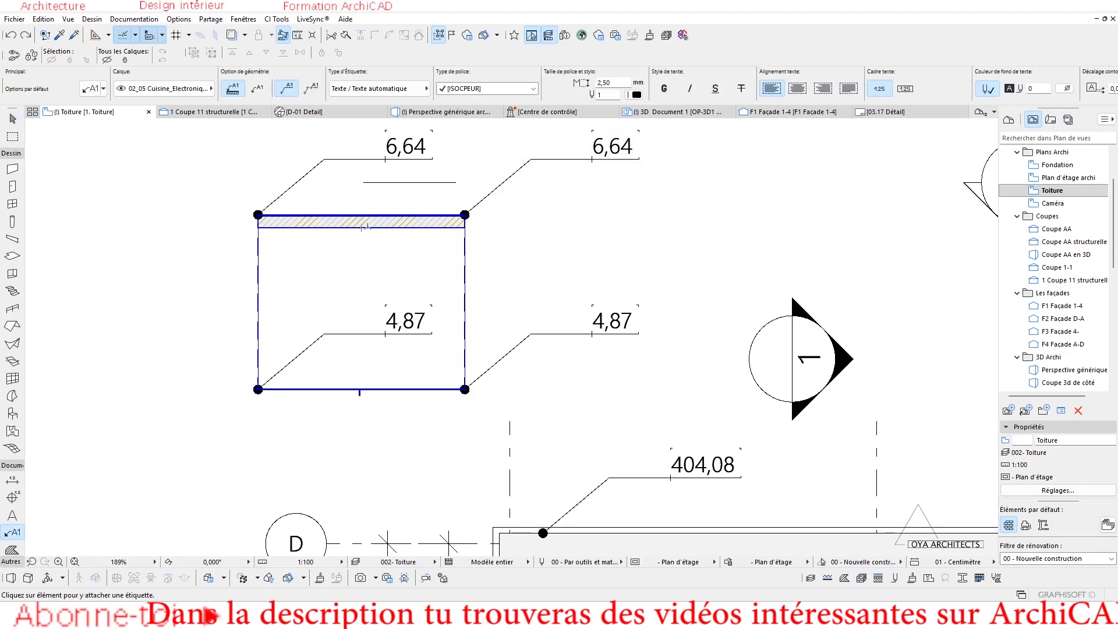
pyautogui.click(434, 173)
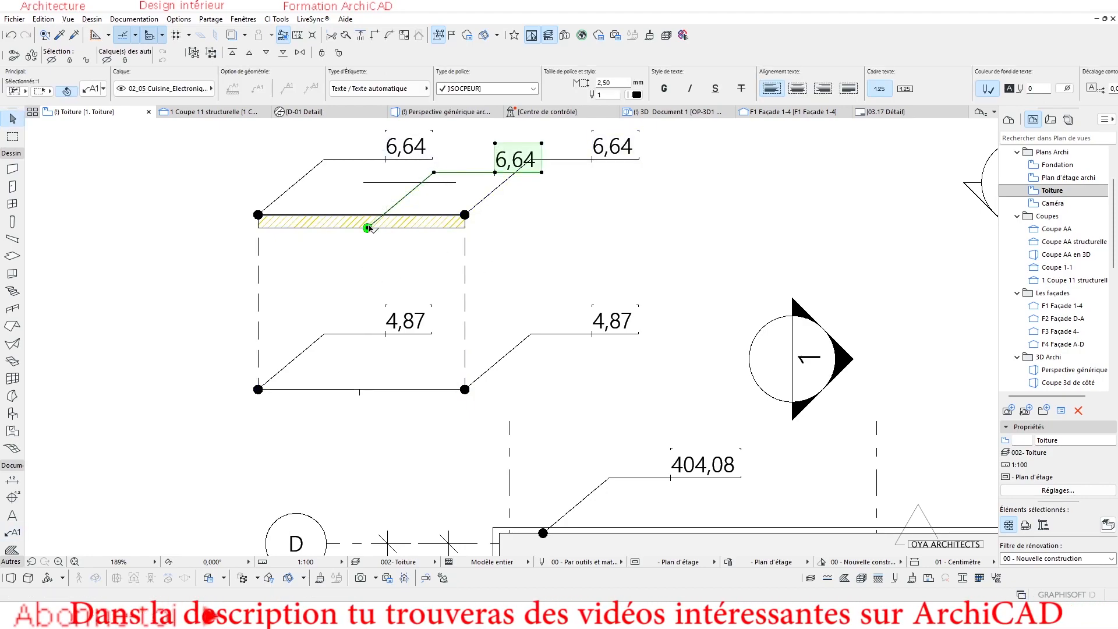
pyautogui.click(368, 228)
pyautogui.click(396, 358)
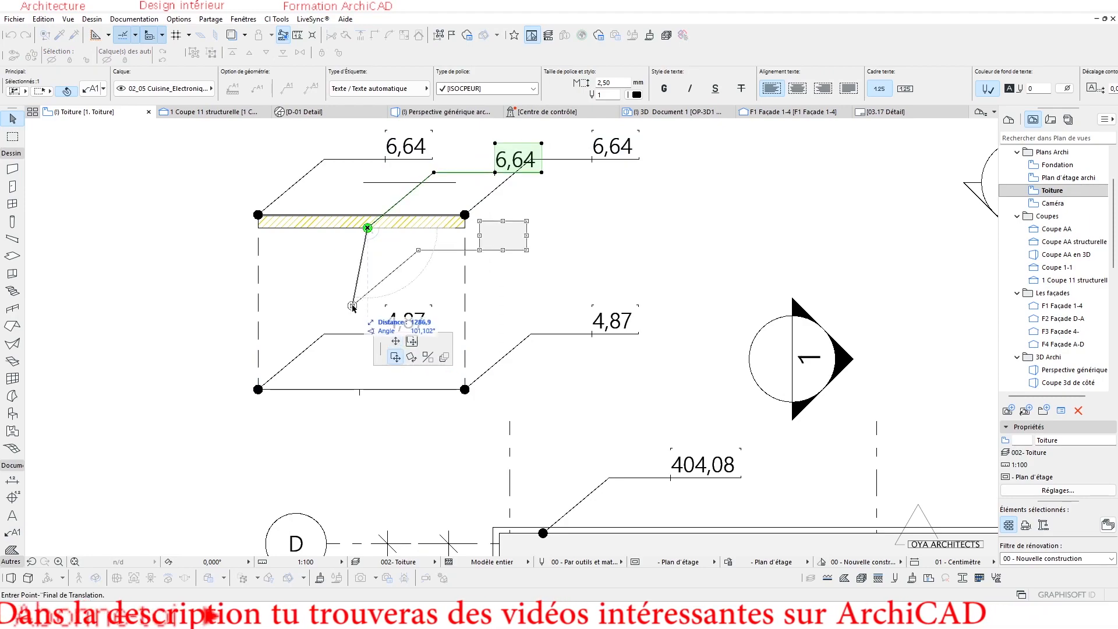
pyautogui.click(360, 299)
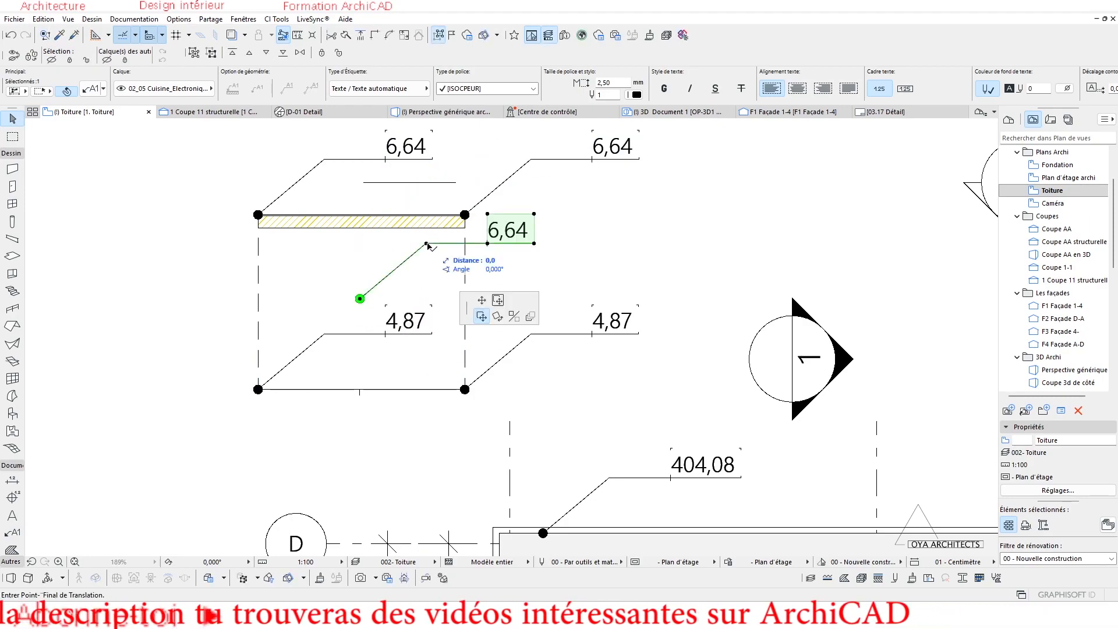
pyautogui.click(428, 244)
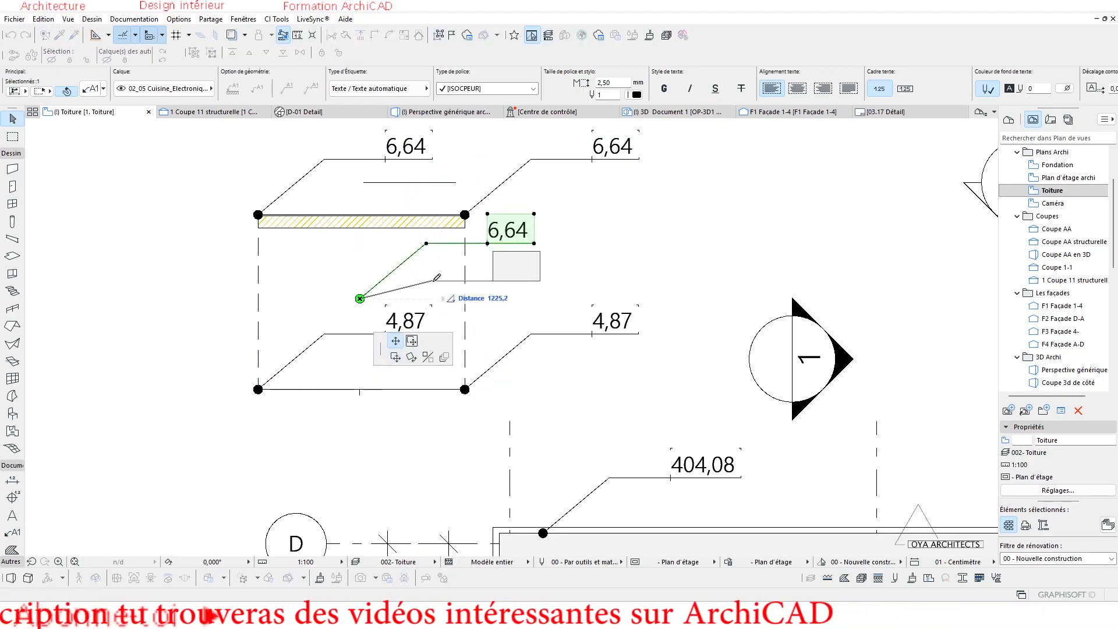
pyautogui.click(433, 281)
# - Try to replace the middle label's text with the "Pente" autotext from the Toit group
pyautogui.doubleClick(520, 269)
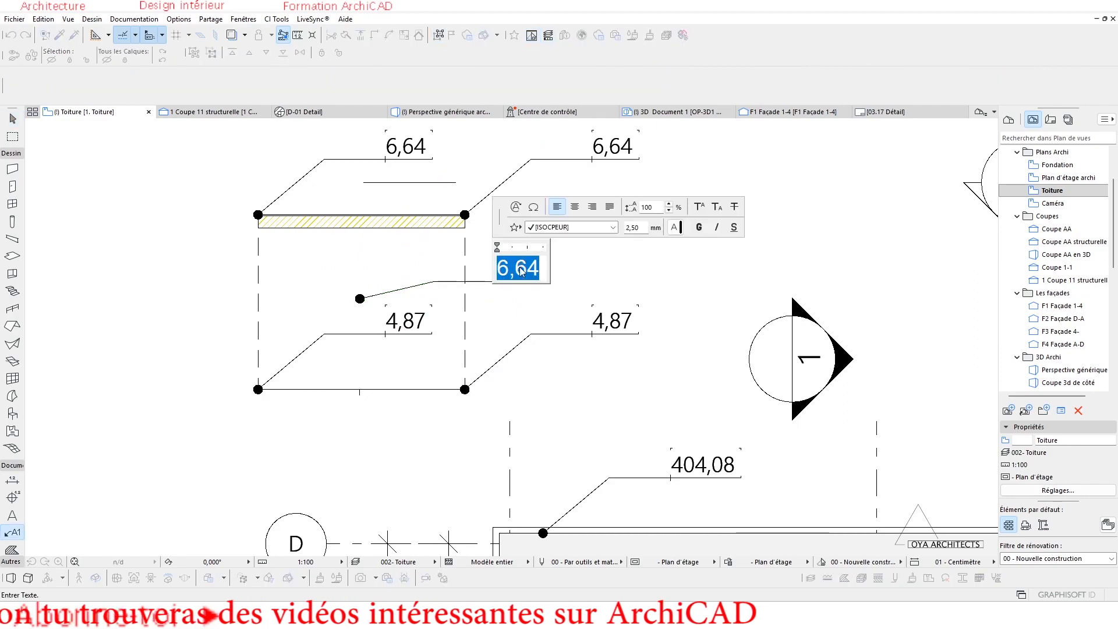
pyautogui.click(516, 207)
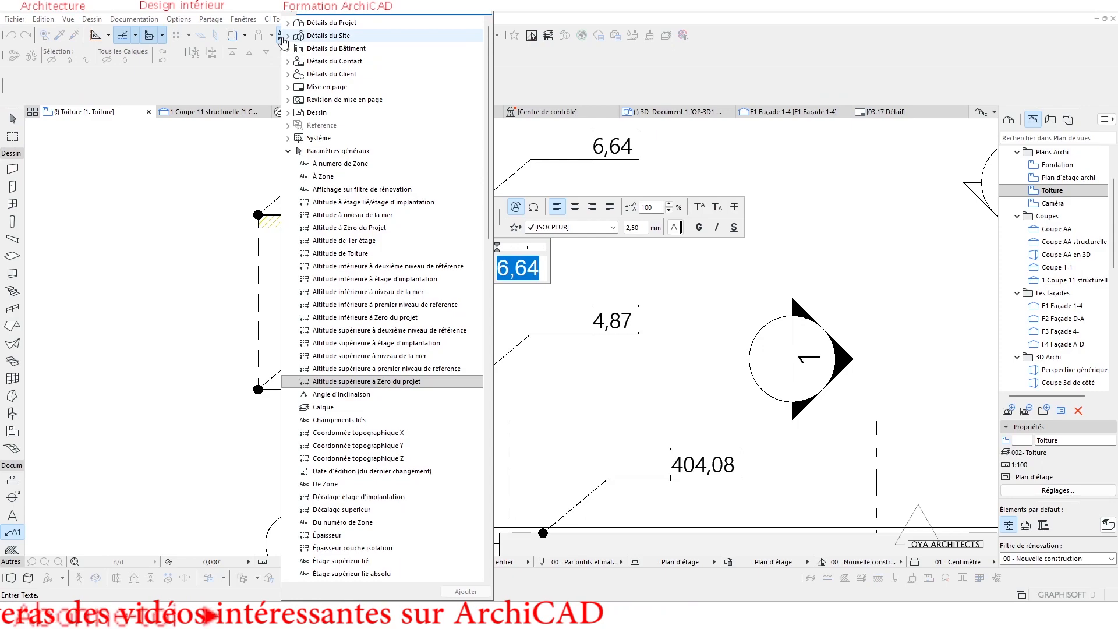
pyautogui.write('pent')
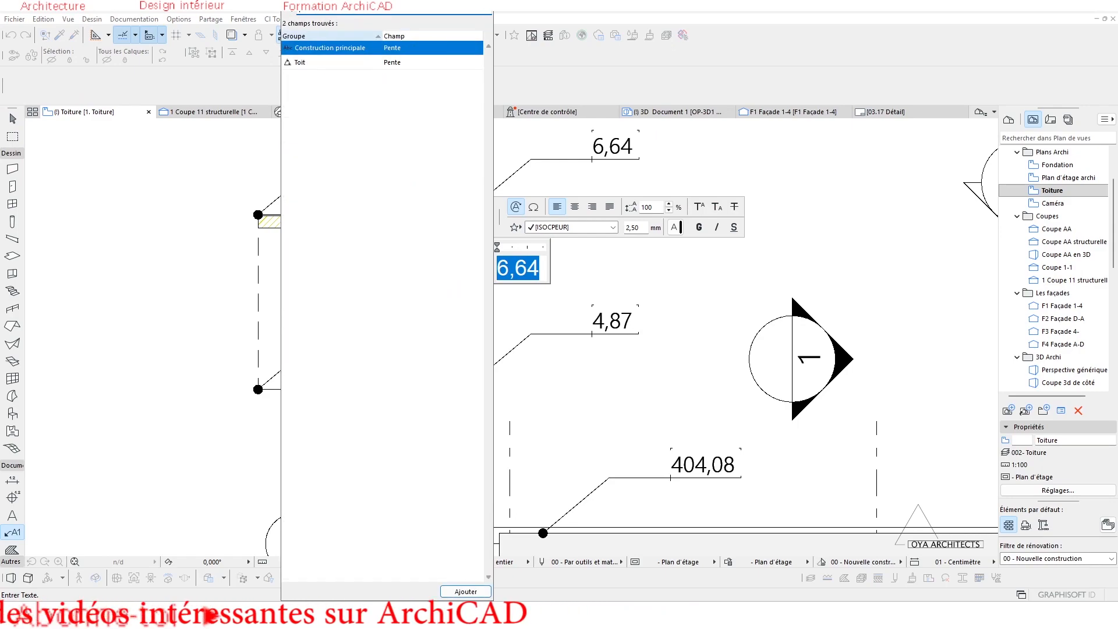
pyautogui.click(329, 64)
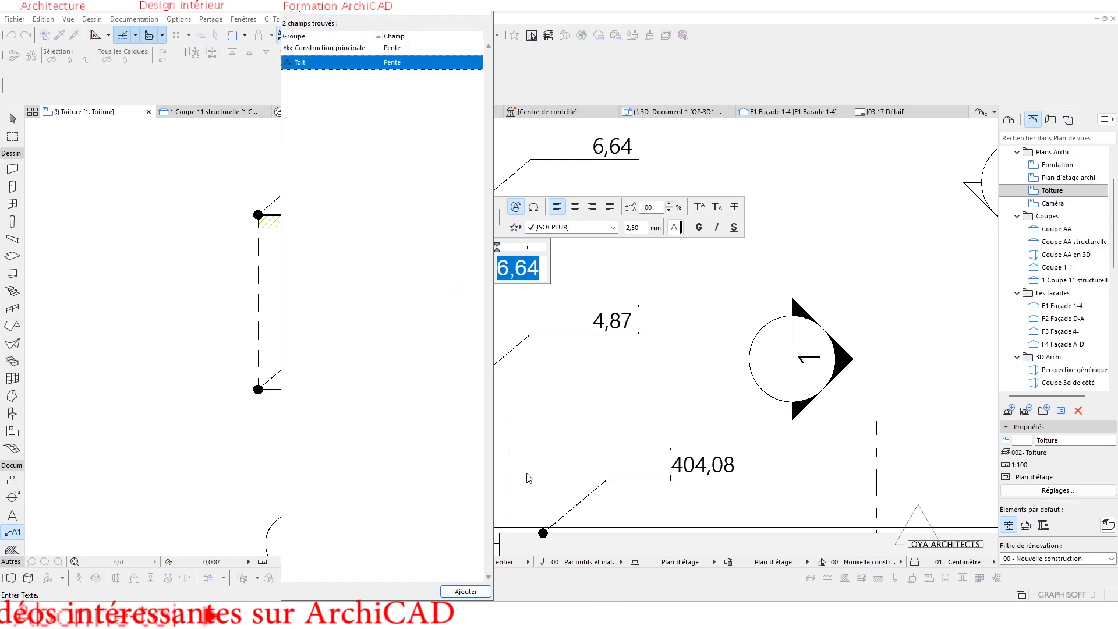
pyautogui.click(465, 592)
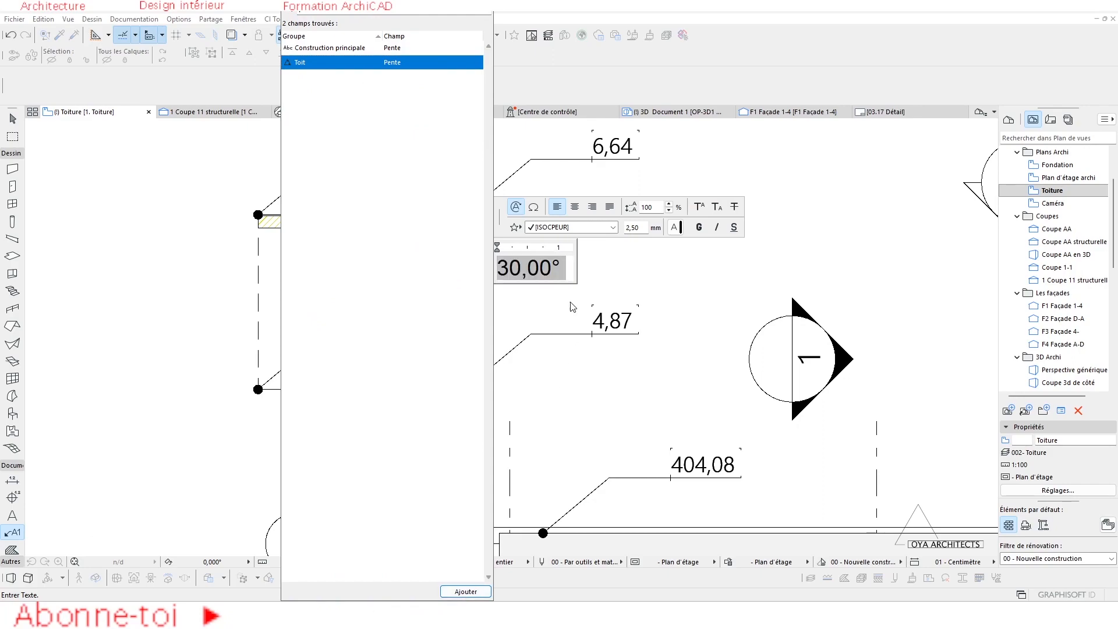
pyautogui.click(534, 271)
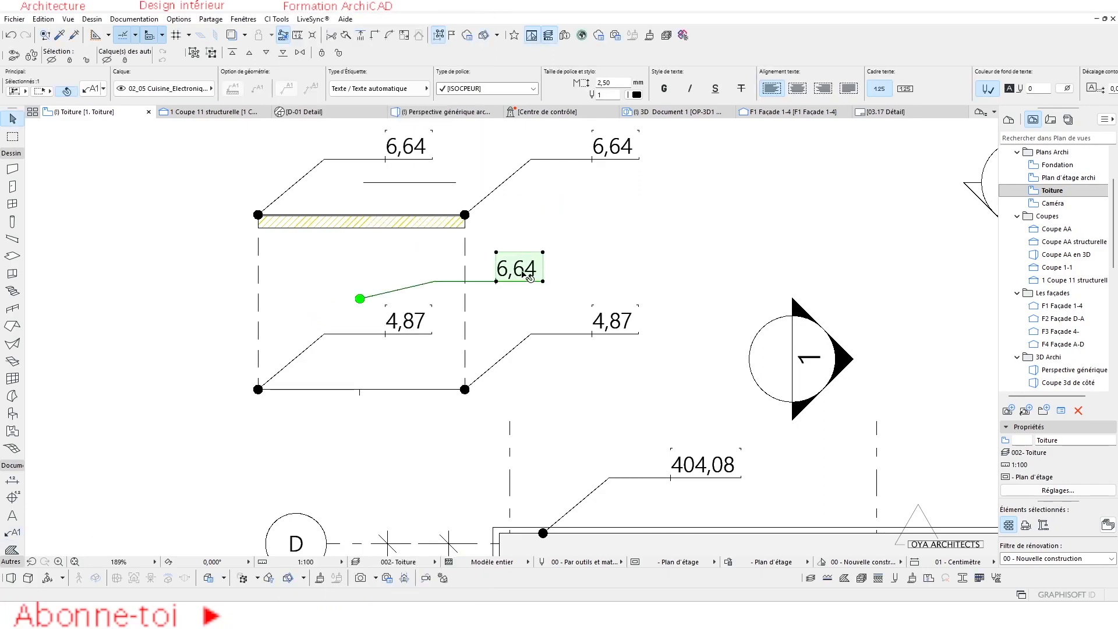
# - Replace the text of the label in the middle of the roof plane with the Toit autotext "Pente"
pyautogui.doubleClick(527, 272)
pyautogui.click(515, 207)
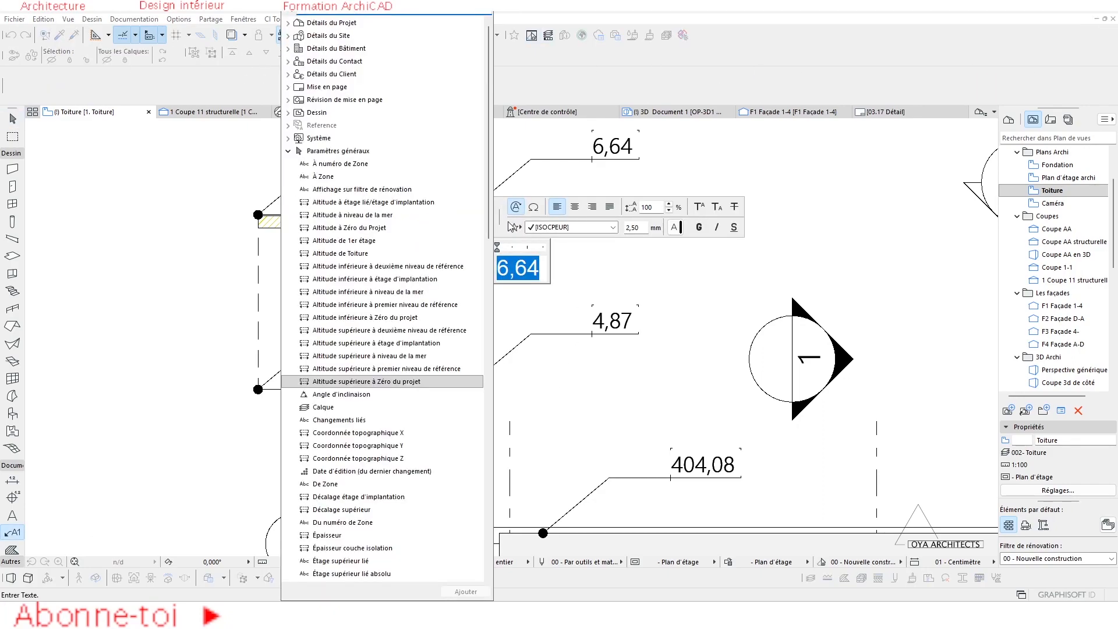
pyautogui.write('pent')
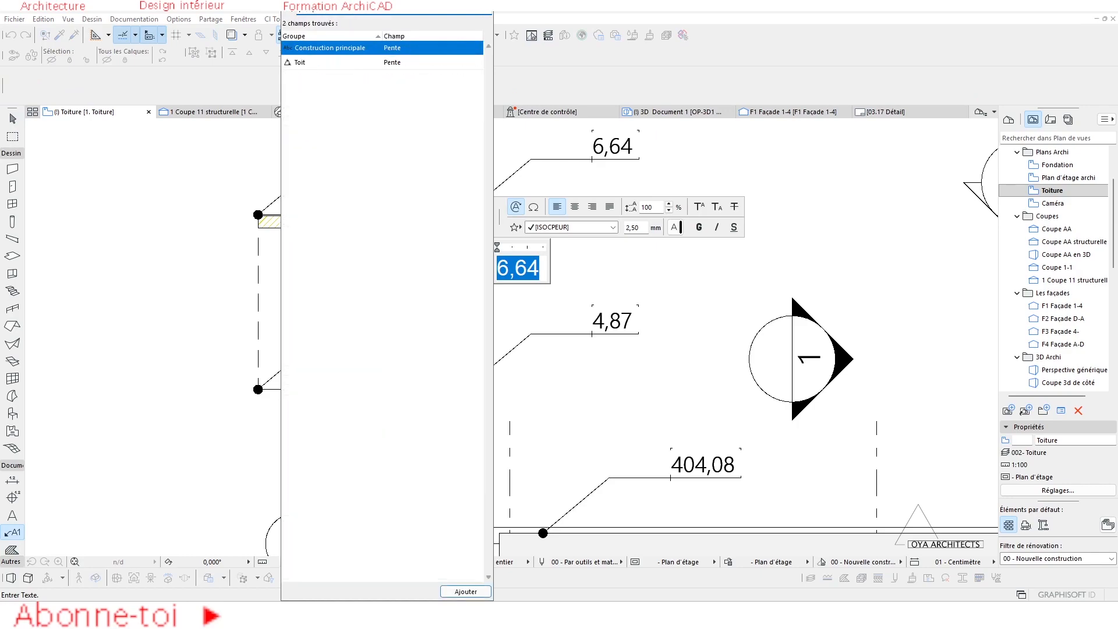
pyautogui.click(406, 62)
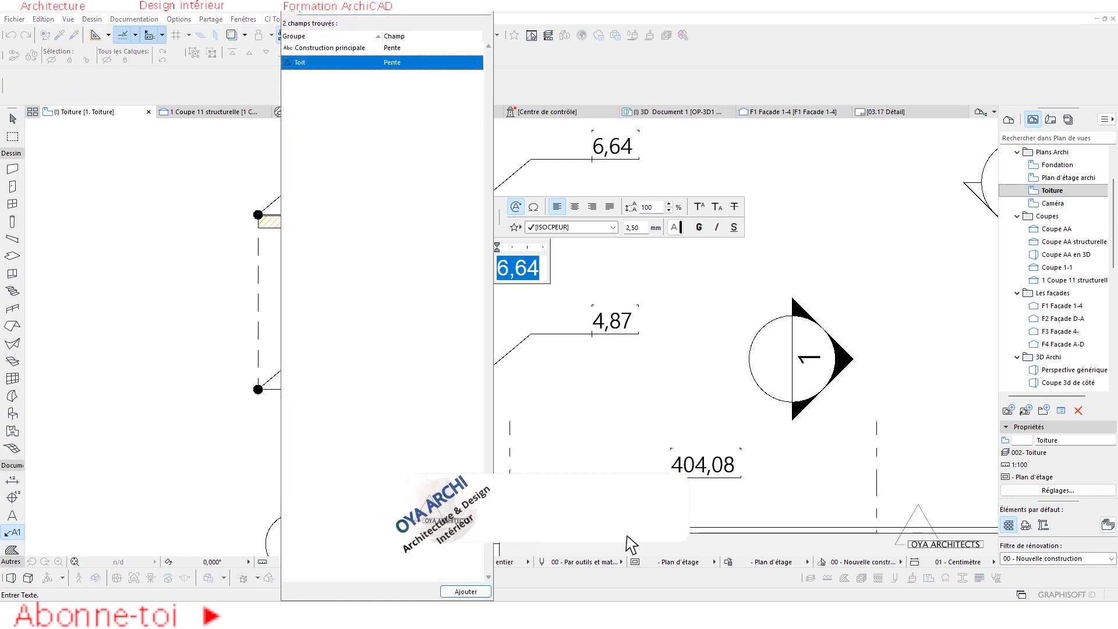
pyautogui.click(547, 411)
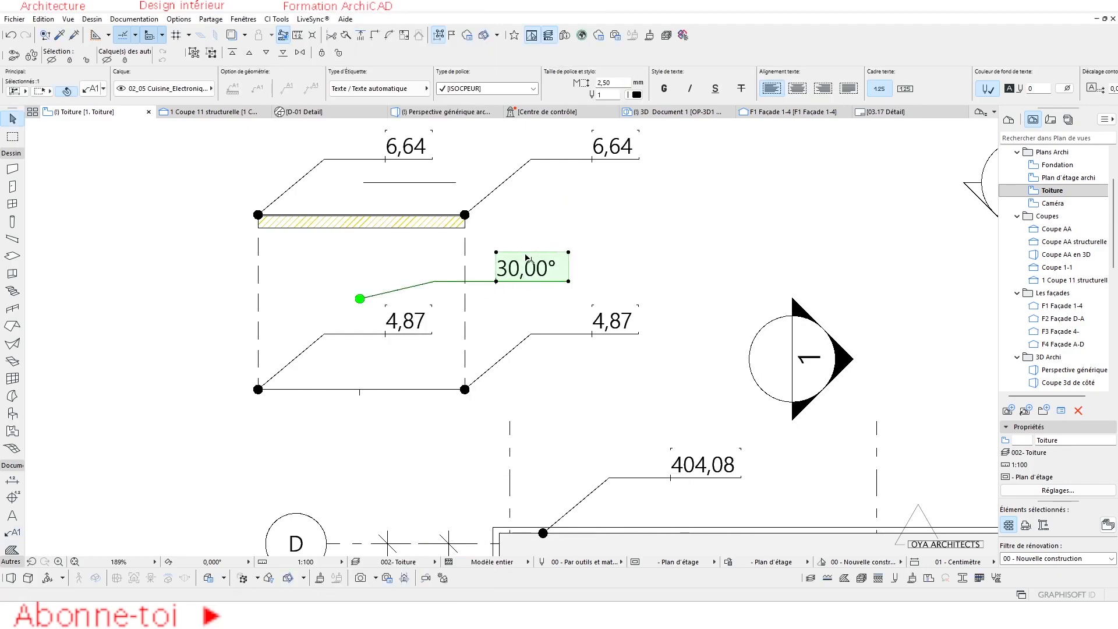
pyautogui.click(468, 239)
# - Examine the slope setting in the roof plane's options without changing it
pyautogui.click(453, 229)
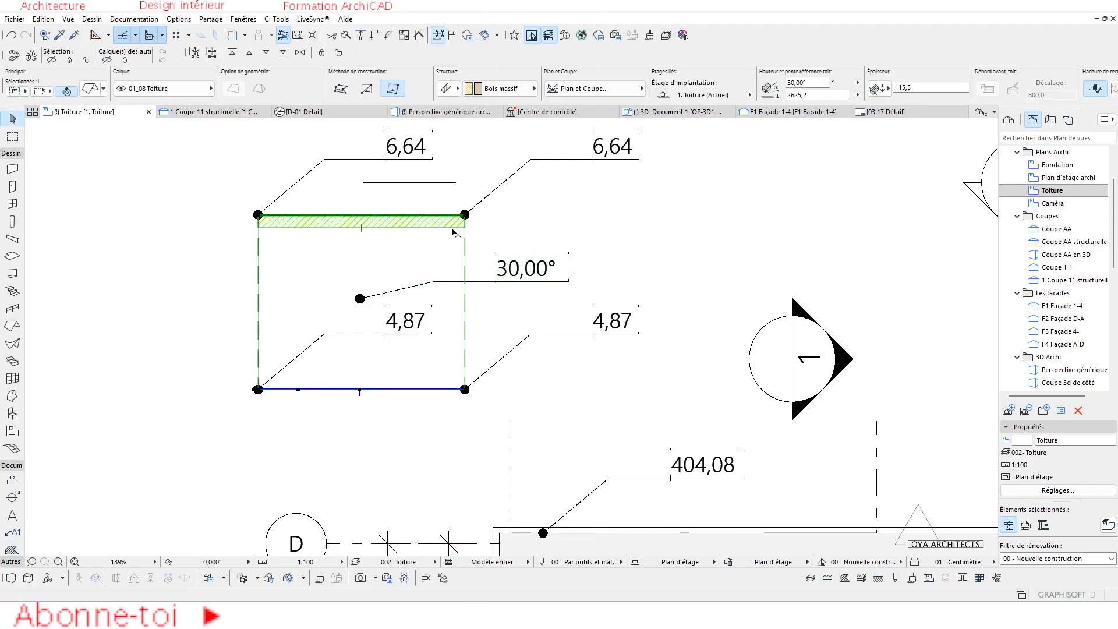
pyautogui.click(91, 88)
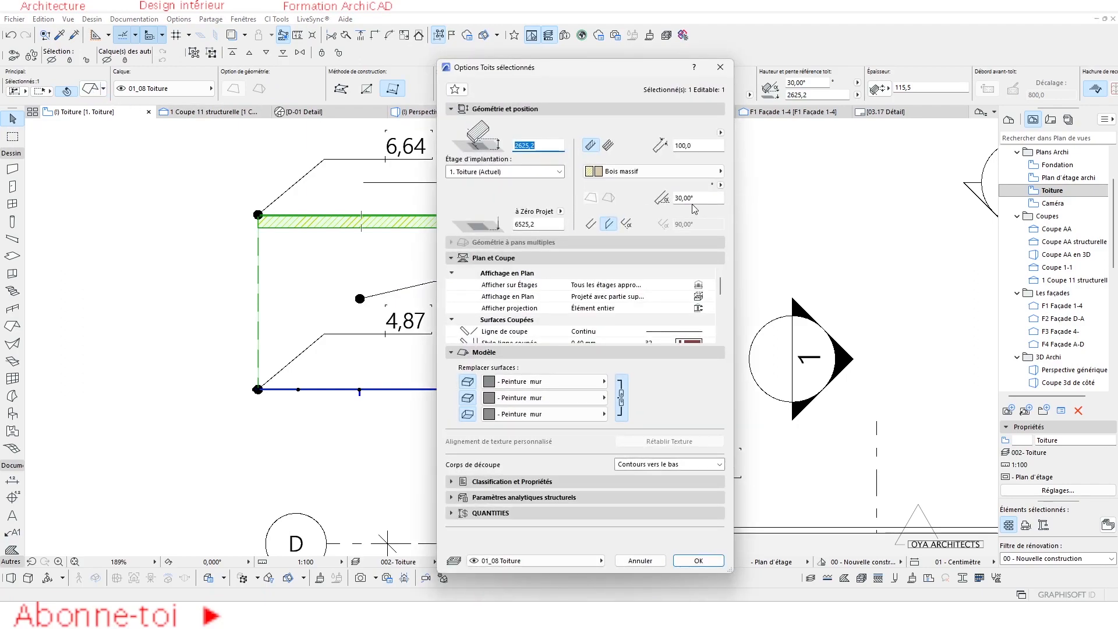
pyautogui.moveTo(643, 72); pyautogui.dragTo(871, 72)
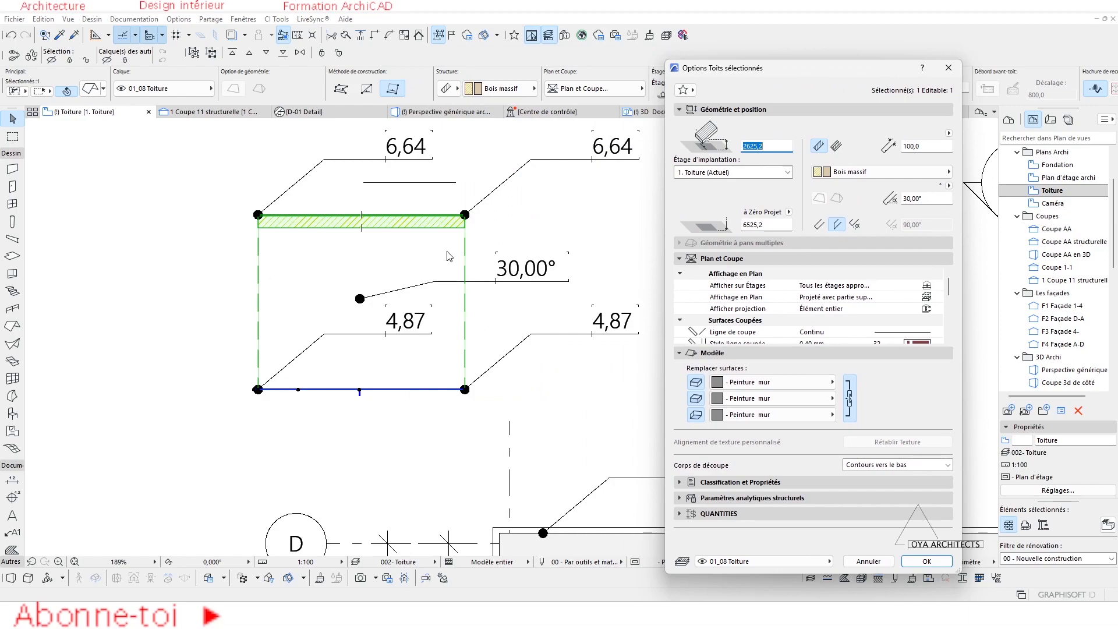
pyautogui.press('Escape')
pyautogui.press('Escape')
# - Set the roof plane's slope to 15°
pyautogui.click(454, 227)
pyautogui.click(819, 85)
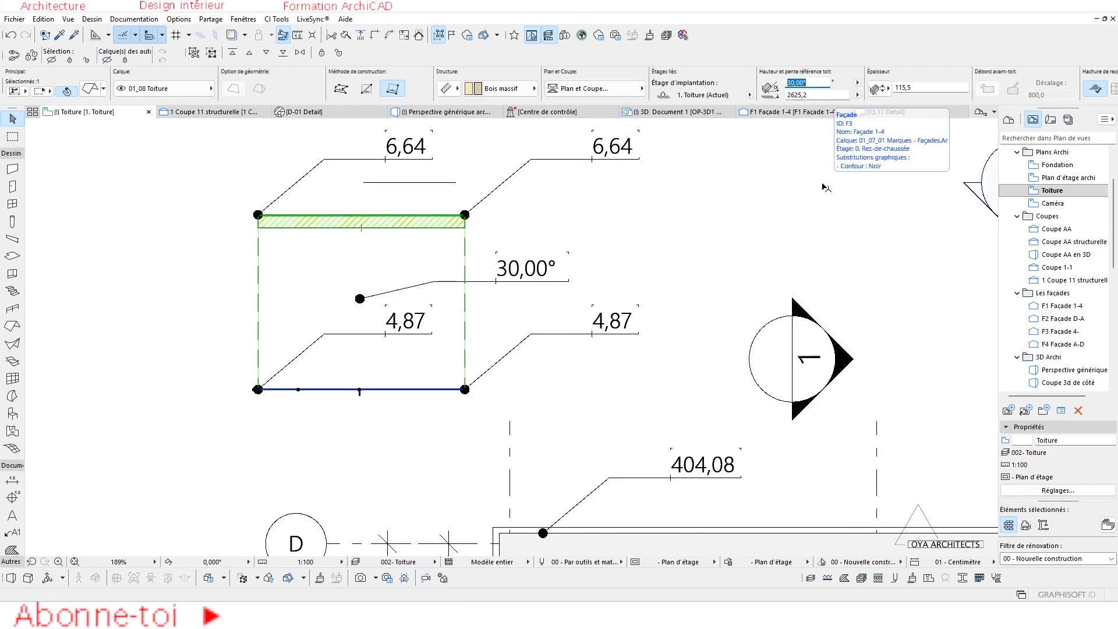
pyautogui.write('1')
pyautogui.press('Return')
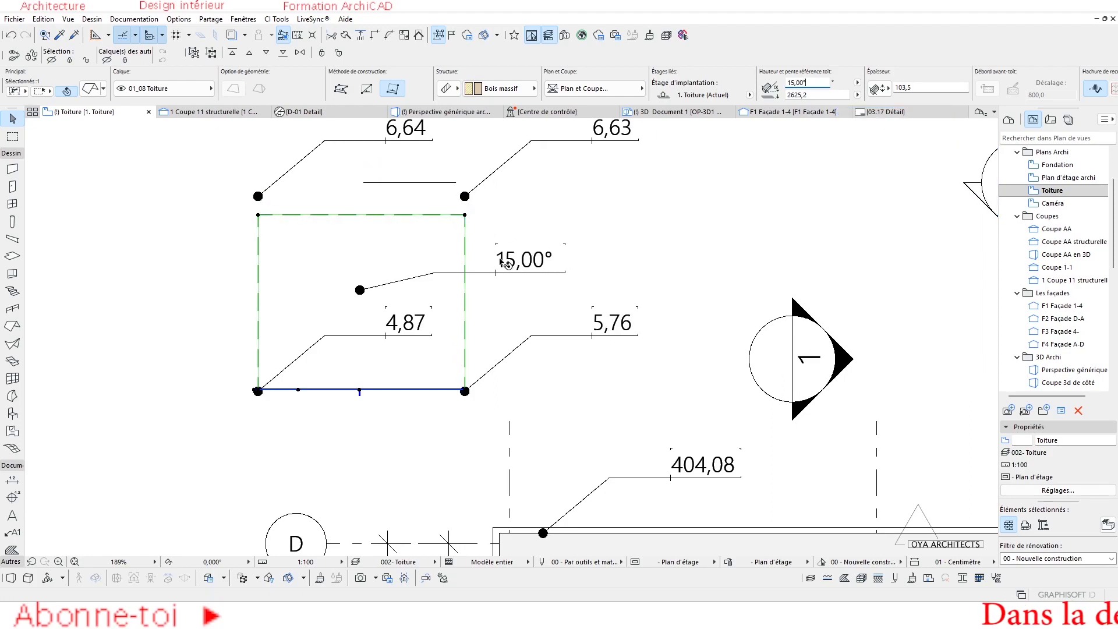
# - Undo the 15° slope change on the roof plane
pyautogui.press('Escape')
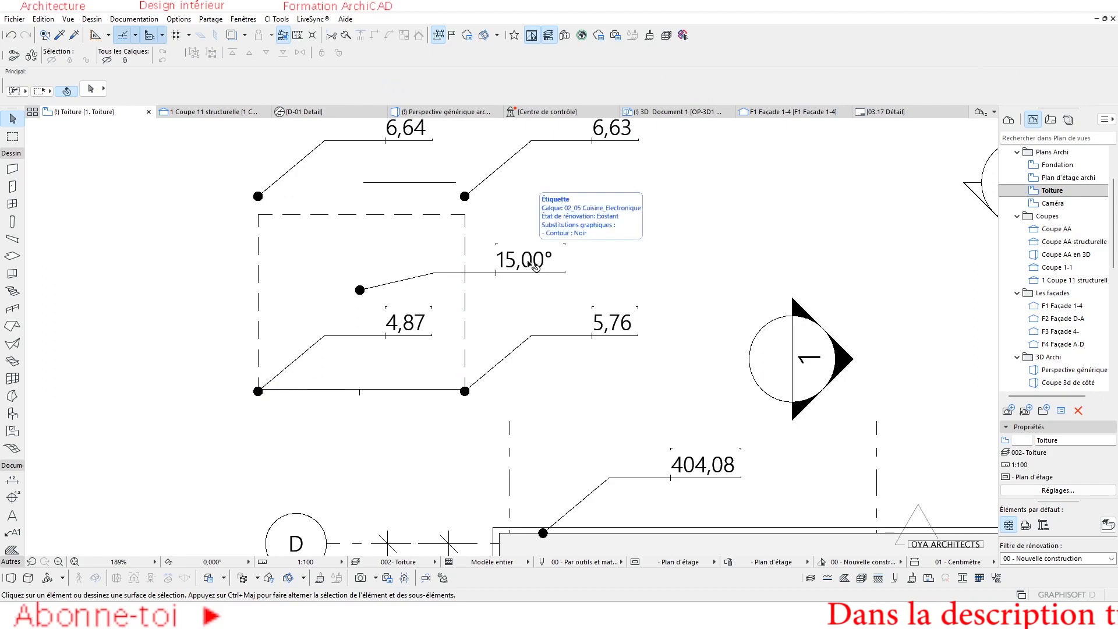
pyautogui.click(8, 34)
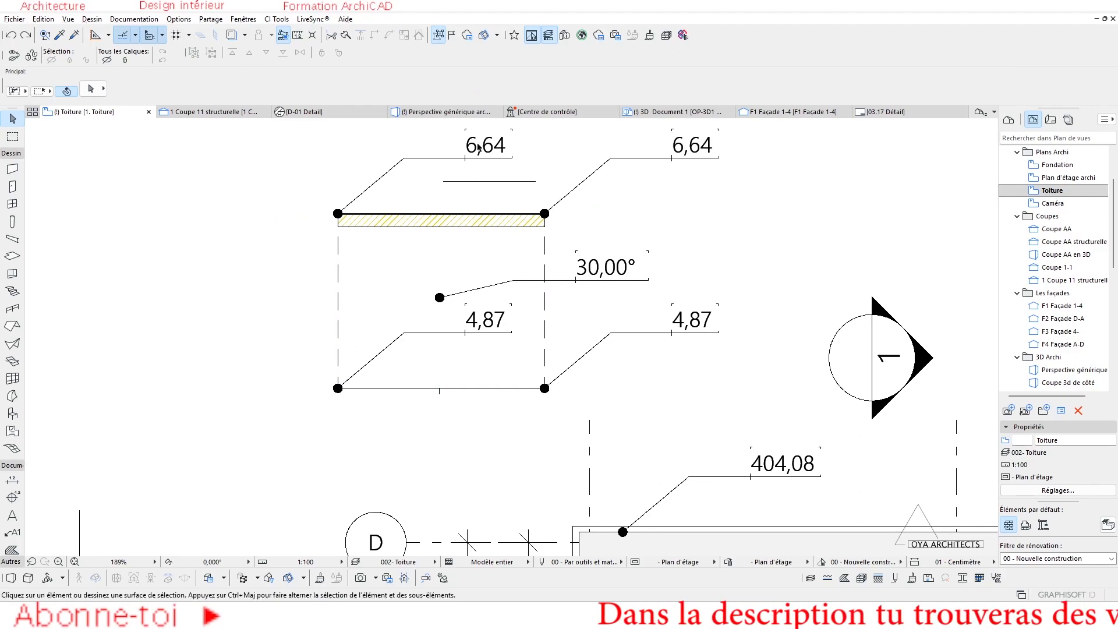
# - Add a plain text reading "30,00" inside the roof plane, beside the slope label's anchor point
pyautogui.click(12, 514)
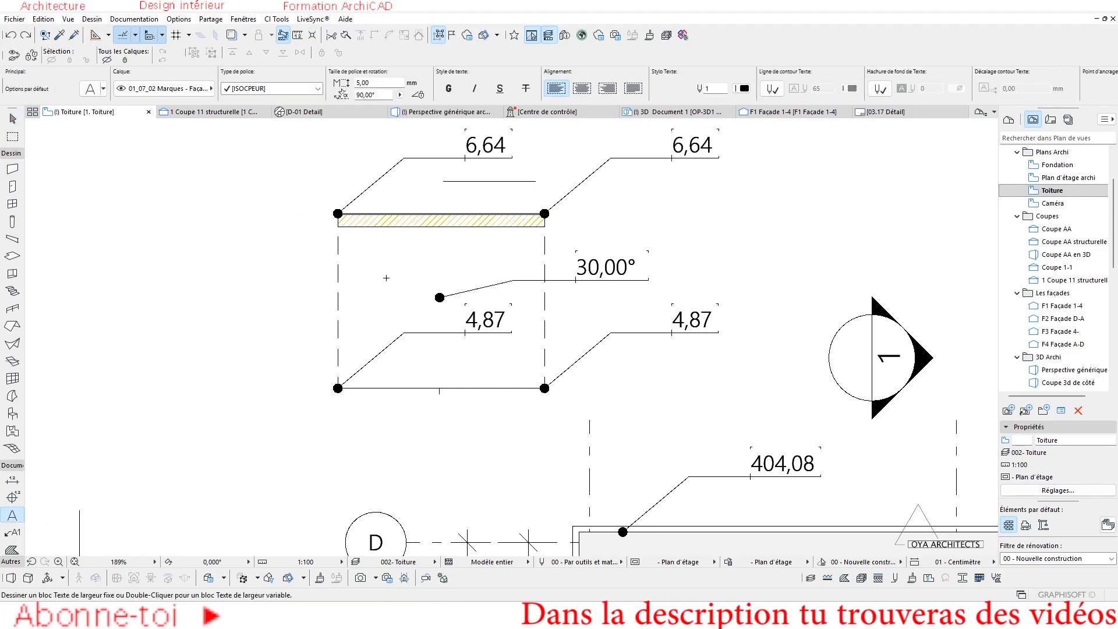
pyautogui.click(386, 278)
pyautogui.write('30')
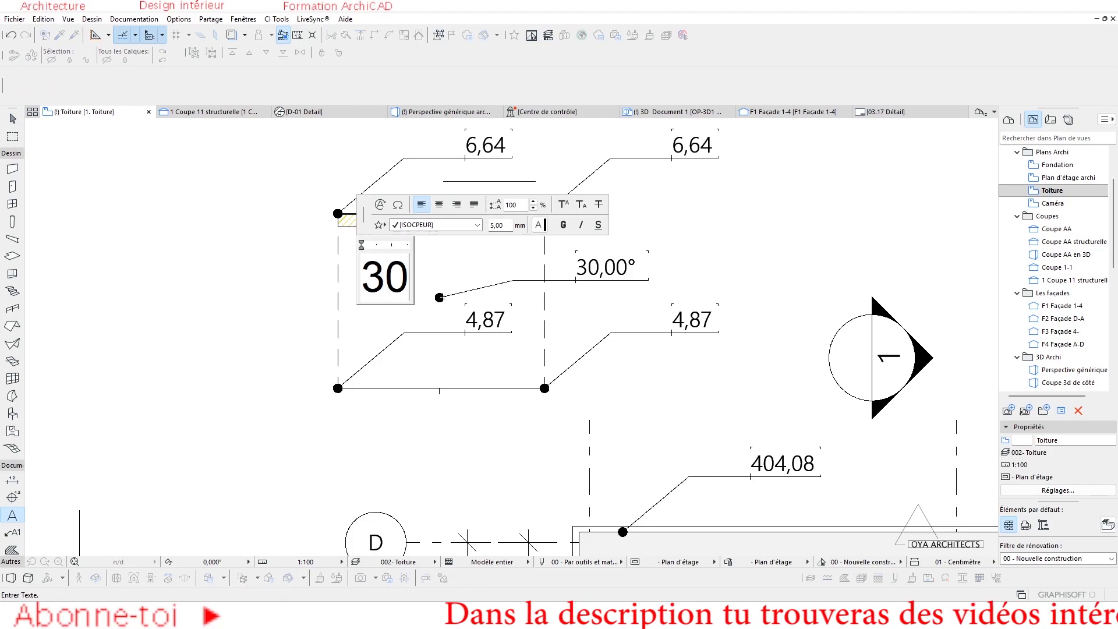
pyautogui.write(',00')
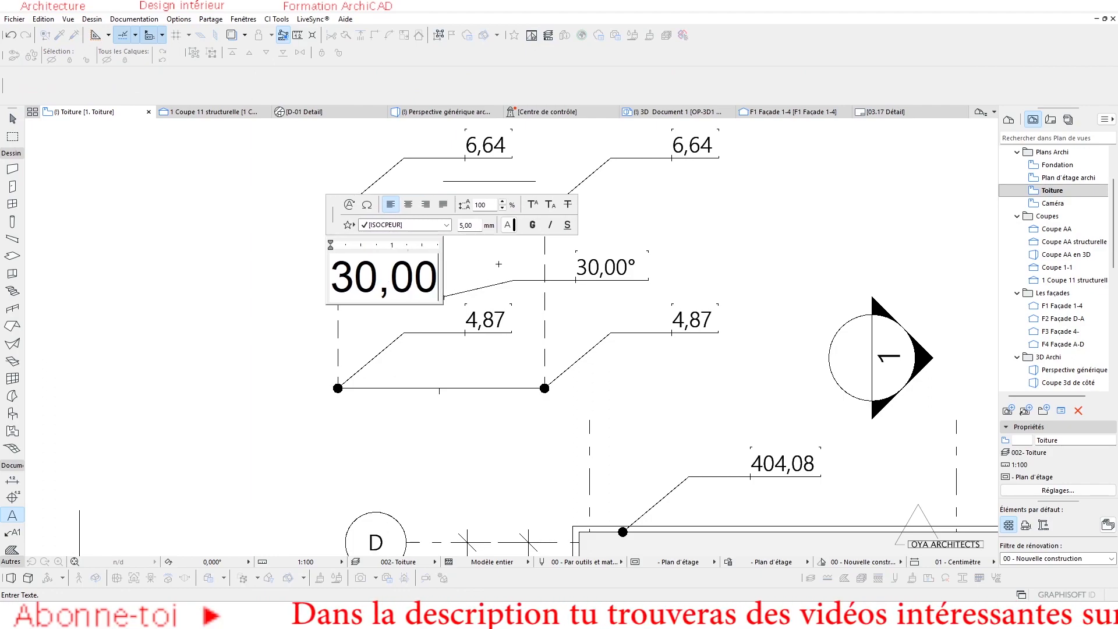
pyautogui.click(498, 264)
pyautogui.press('Escape')
# - Set the text size of the vertical "30,00" text inside the roof plane to 2.5 mm
pyautogui.click(396, 294)
pyautogui.moveTo(396, 294); pyautogui.dragTo(365, 305)
pyautogui.click(371, 307)
pyautogui.doubleClick(393, 264)
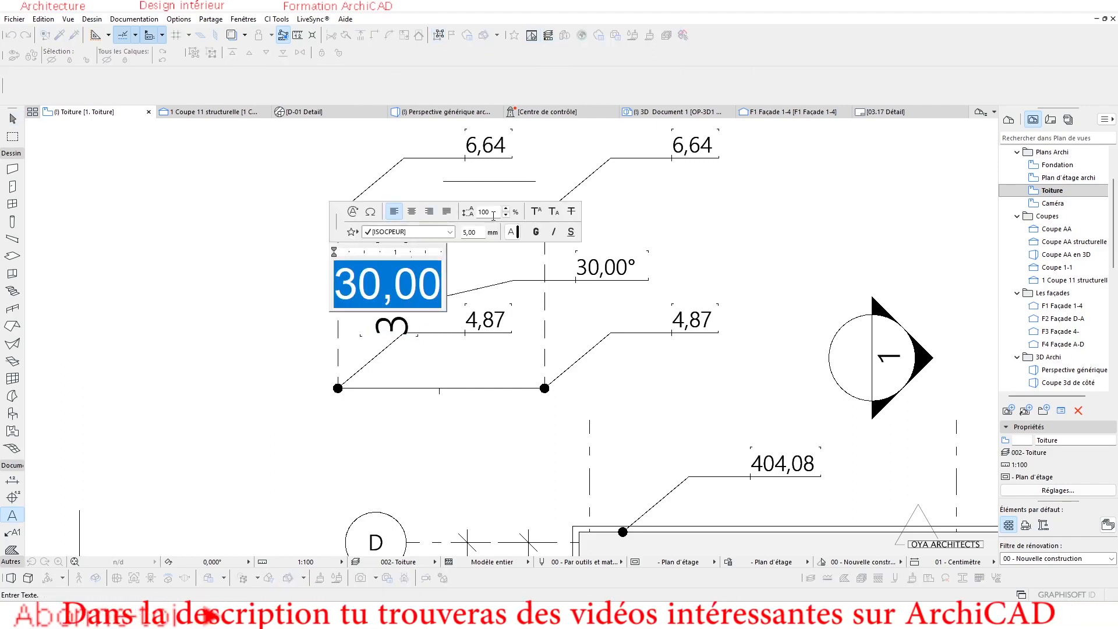
pyautogui.doubleClick(473, 232)
pyautogui.write('2')
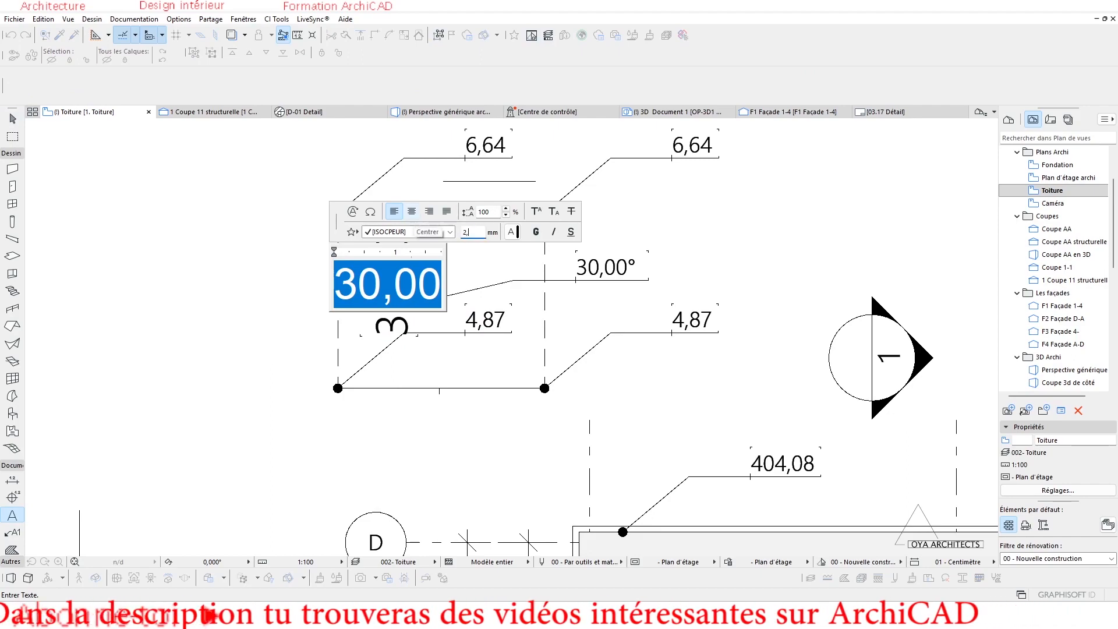
pyautogui.click(638, 230)
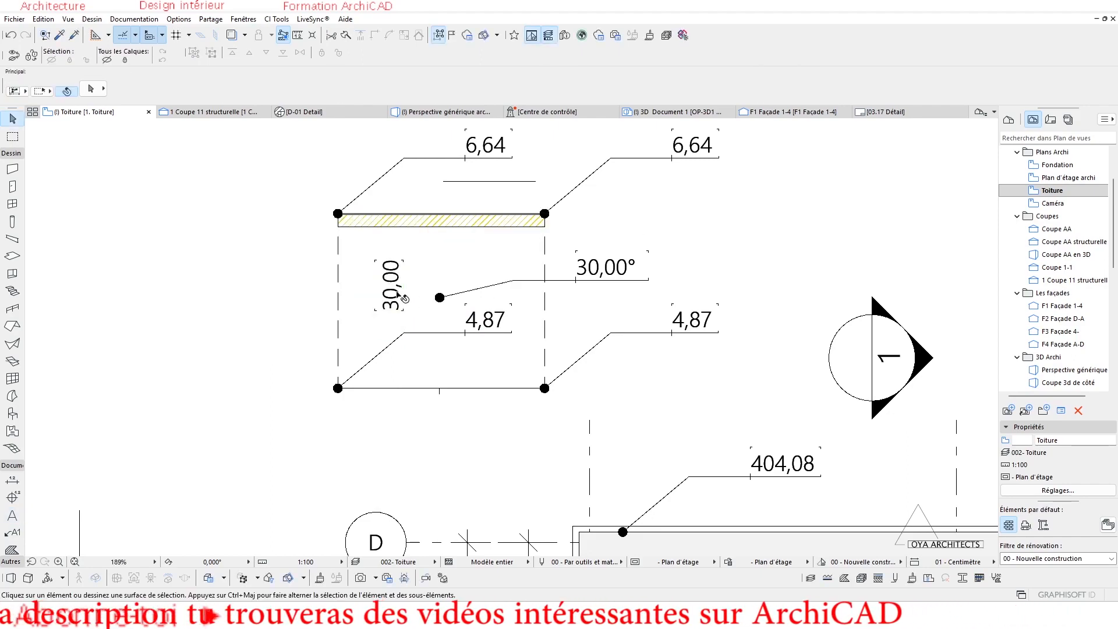
# - Set the roof plane's slope to 45°
pyautogui.scroll(1, 382, 298)
pyautogui.scroll(2, 406, 314)
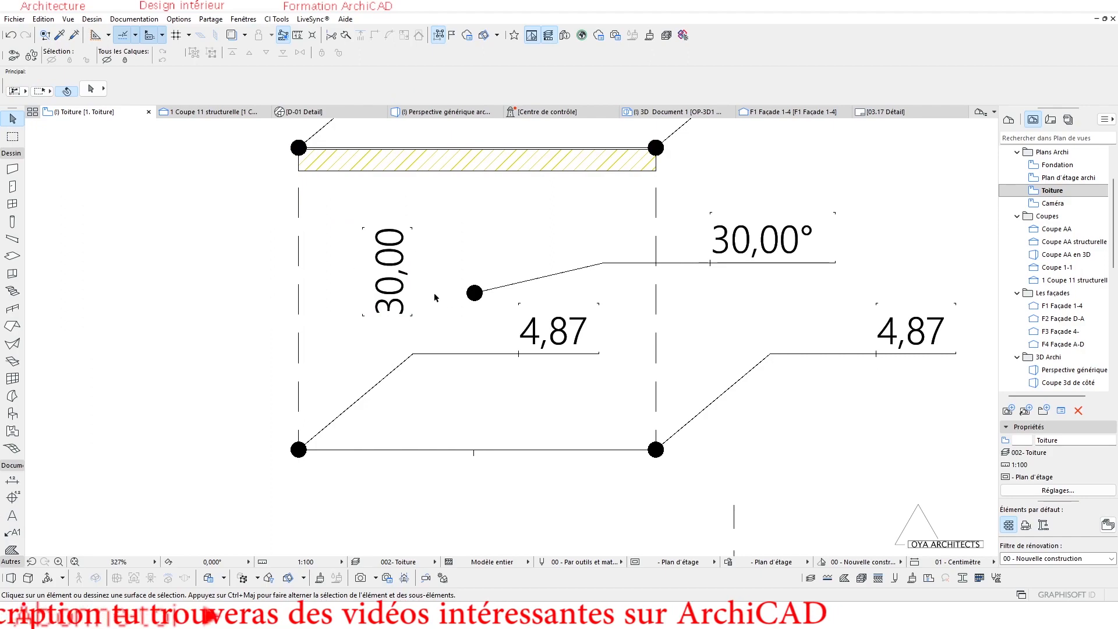
pyautogui.moveTo(410, 295); pyautogui.dragTo(331, 289, button='middle')
pyautogui.click(450, 216)
pyautogui.click(466, 209)
pyautogui.click(464, 155)
pyautogui.scroll(-4, 459, 243)
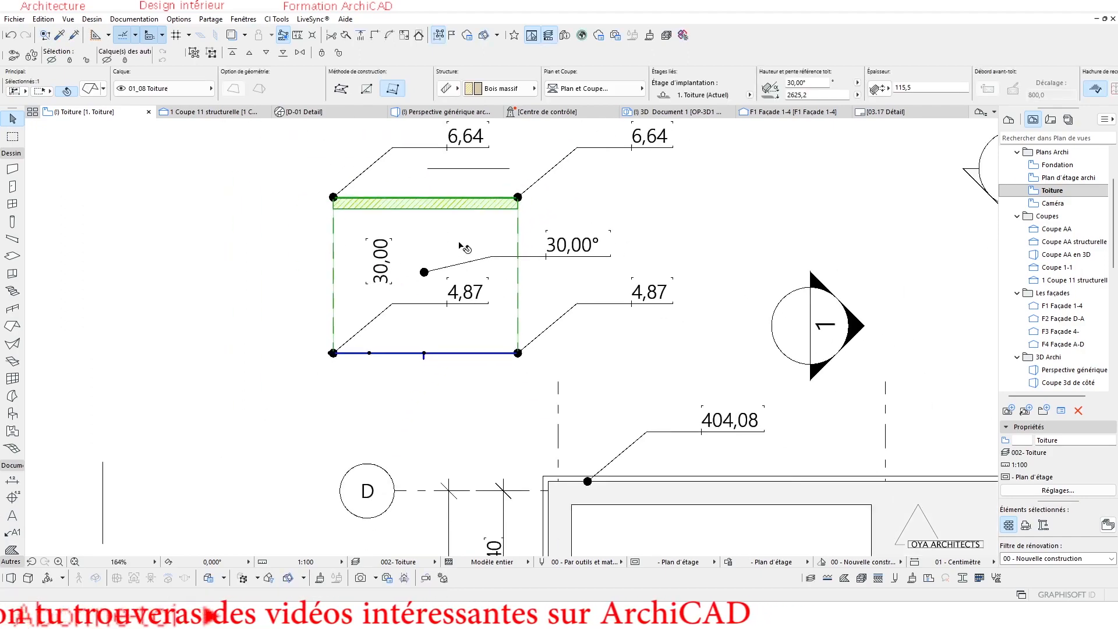
pyautogui.moveTo(459, 243); pyautogui.dragTo(406, 292, button='middle')
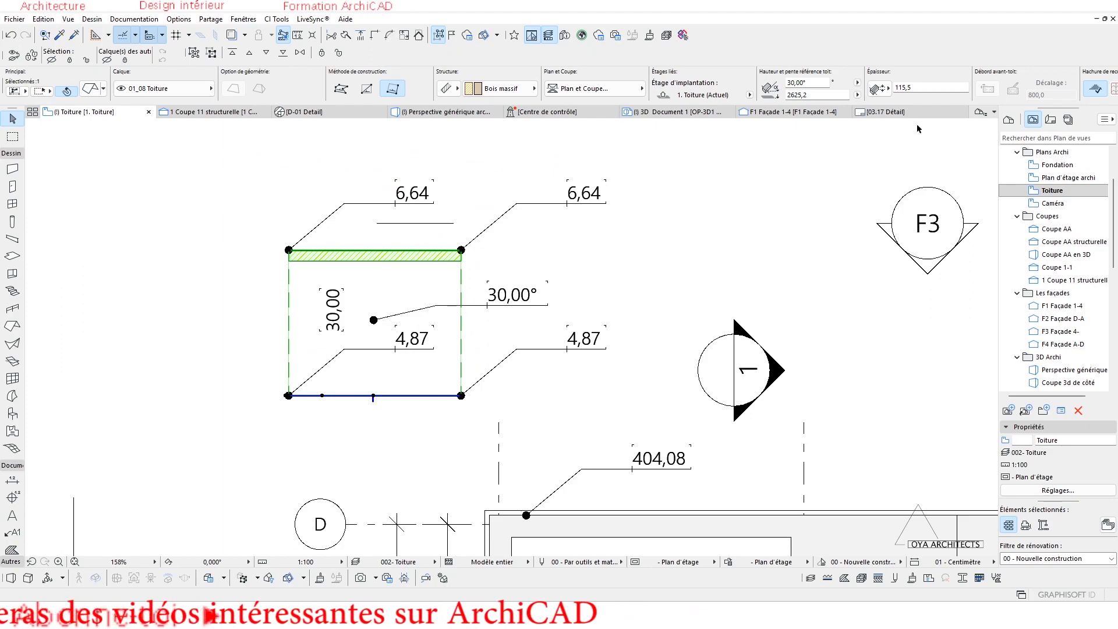
pyautogui.click(815, 83)
pyautogui.write('45')
pyautogui.press('Return')
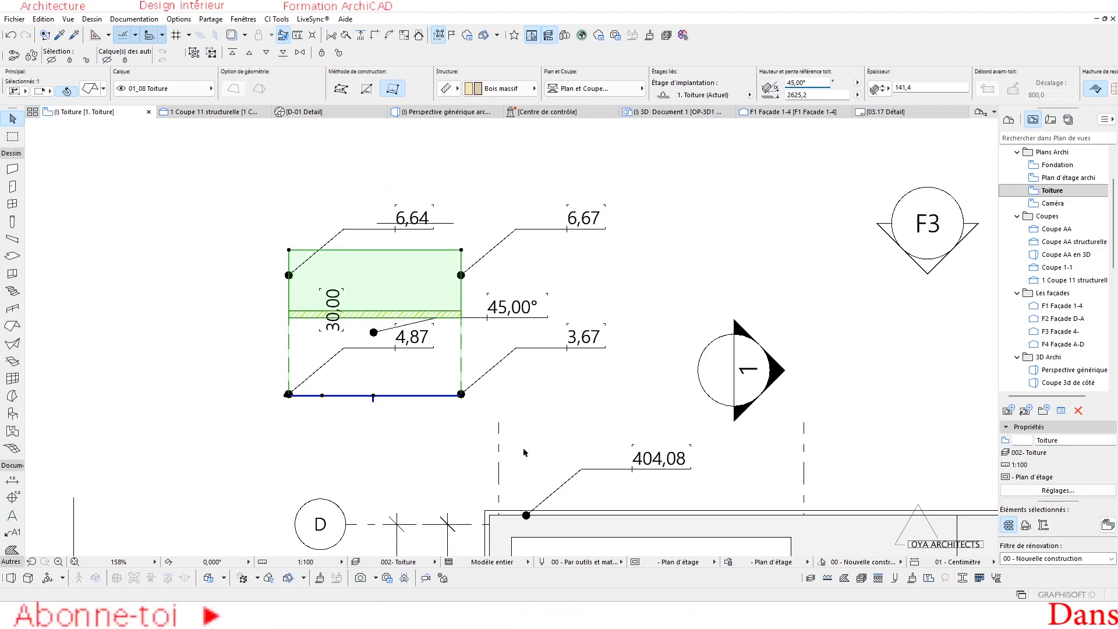
# - Compare the autotext slope label with the manual "30,00" text, and delete the manual text
pyautogui.click(524, 452)
pyautogui.scroll(3, 502, 333)
pyautogui.click(386, 313)
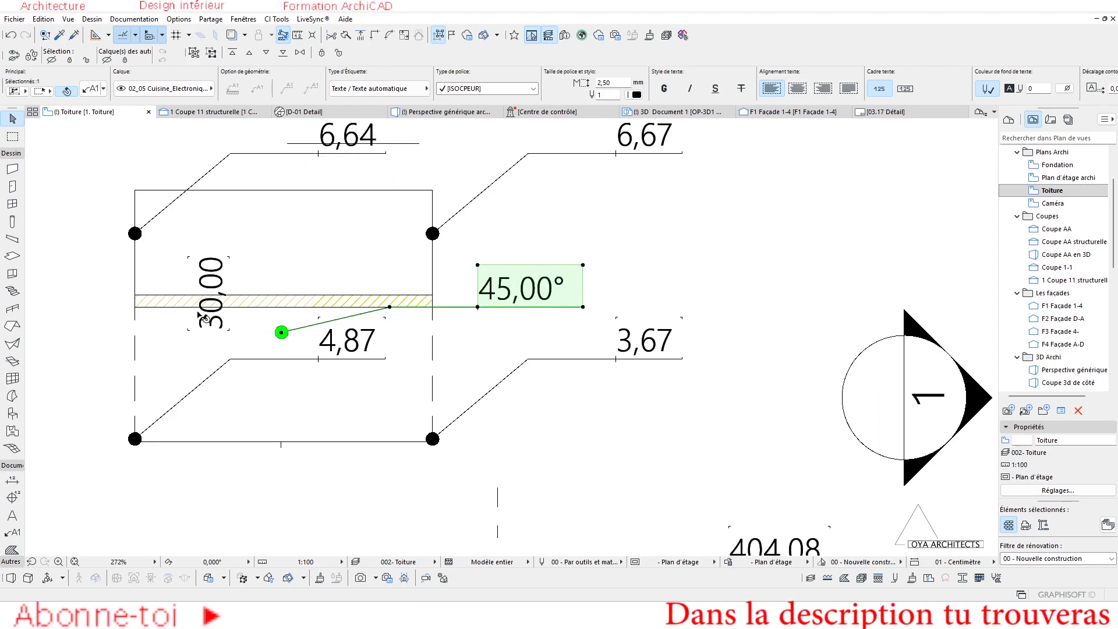
pyautogui.click(212, 279)
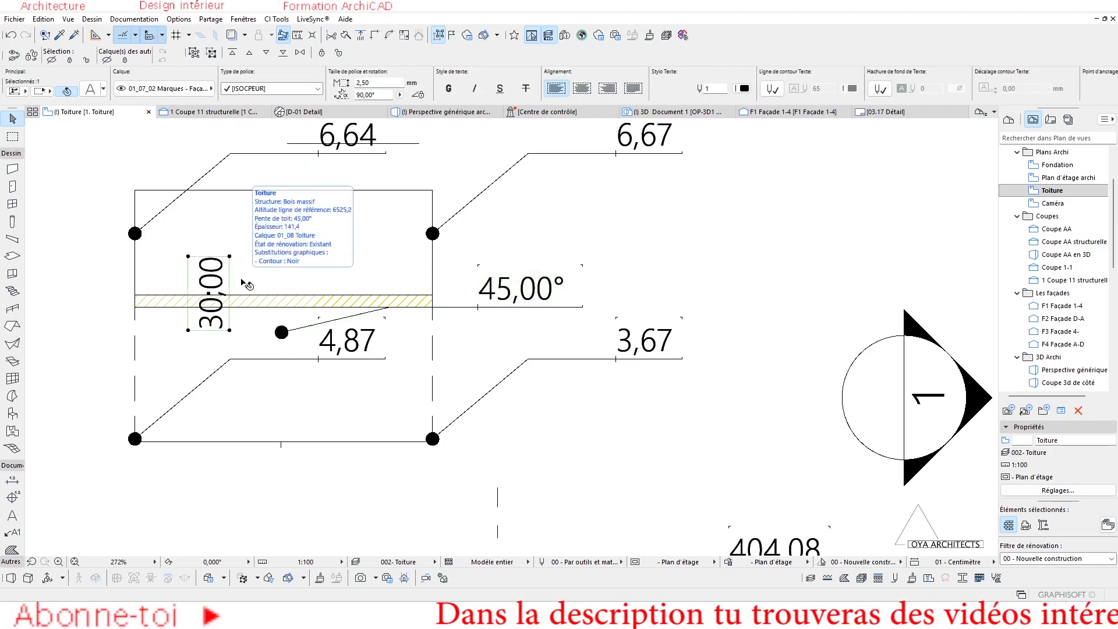
pyautogui.press('Delete')
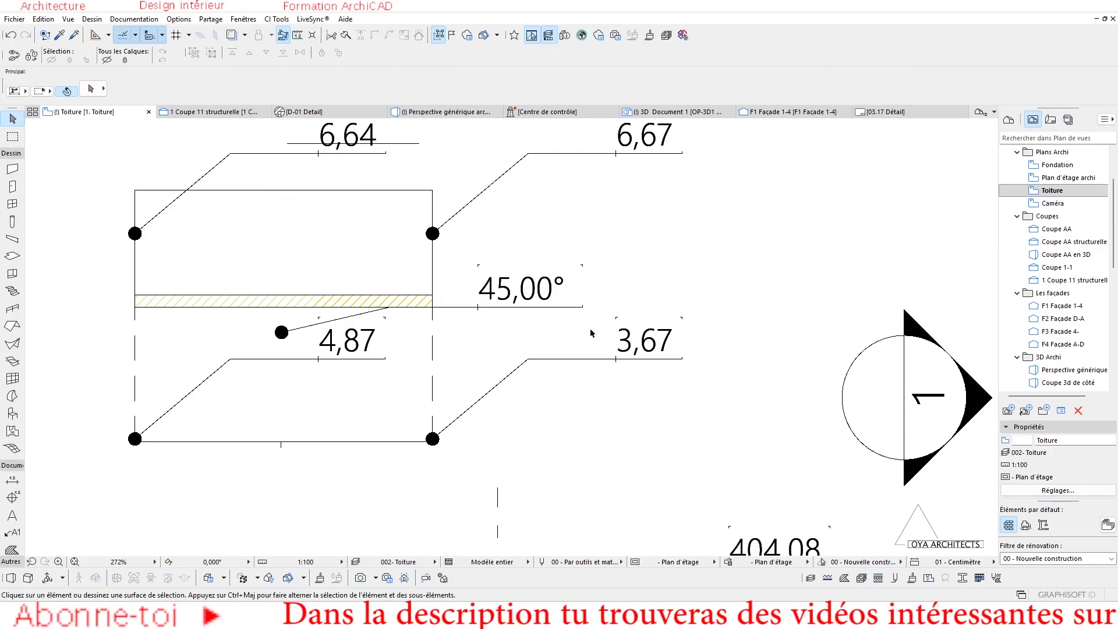
# - Examine the altitude labels at the roof plane's corners in the plan
pyautogui.moveTo(593, 333); pyautogui.dragTo(562, 362, button='middle')
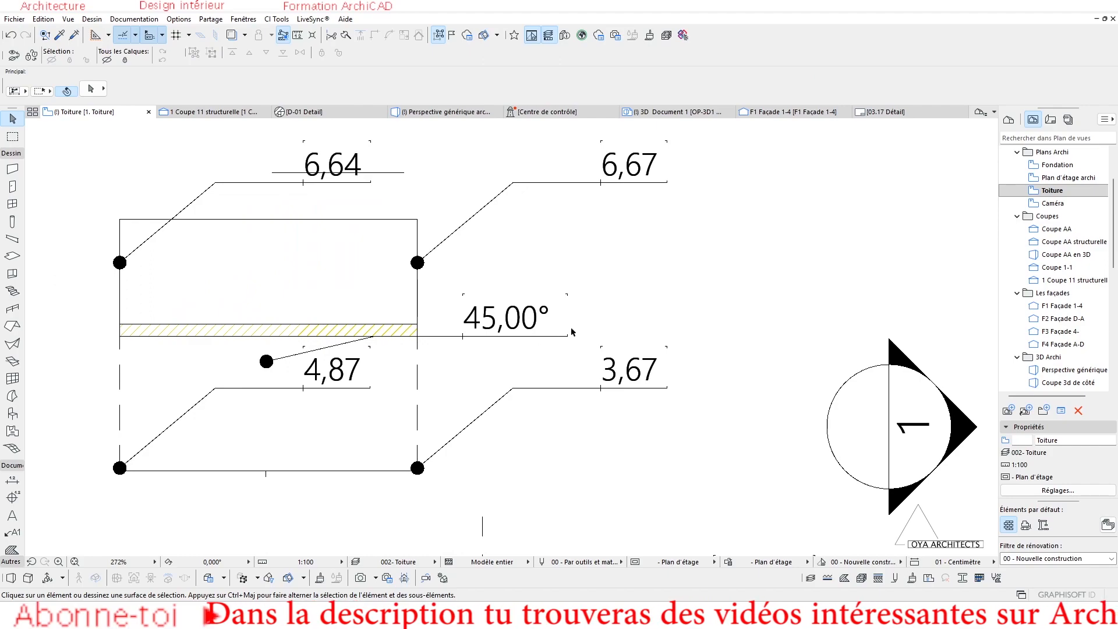
pyautogui.scroll(-3, 571, 333)
pyautogui.scroll(2, 512, 343)
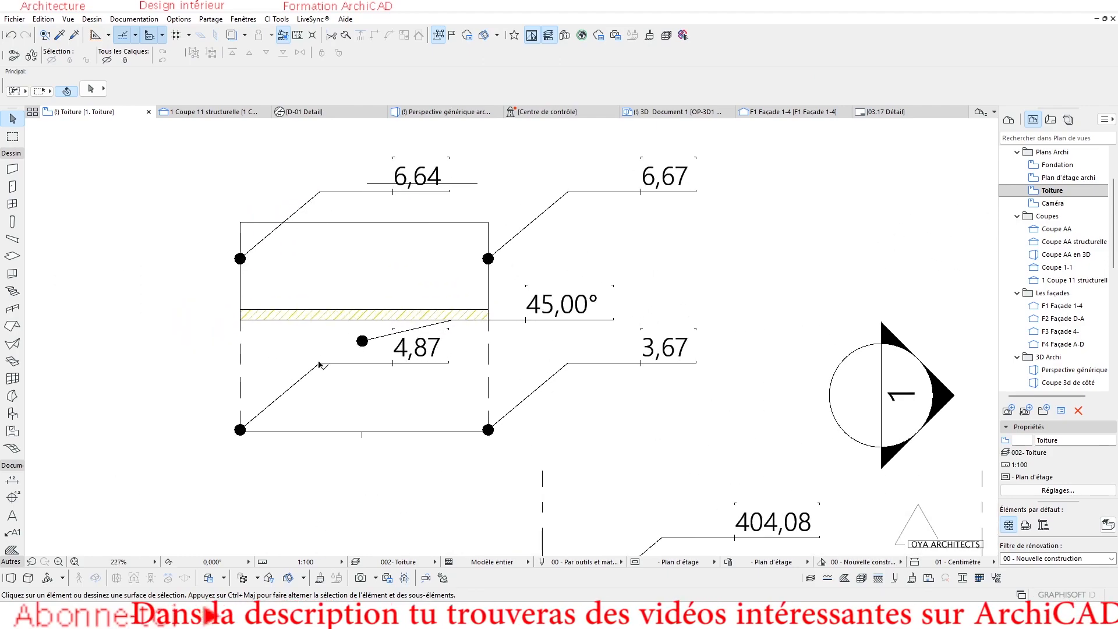
pyautogui.click(319, 365)
pyautogui.click(407, 178)
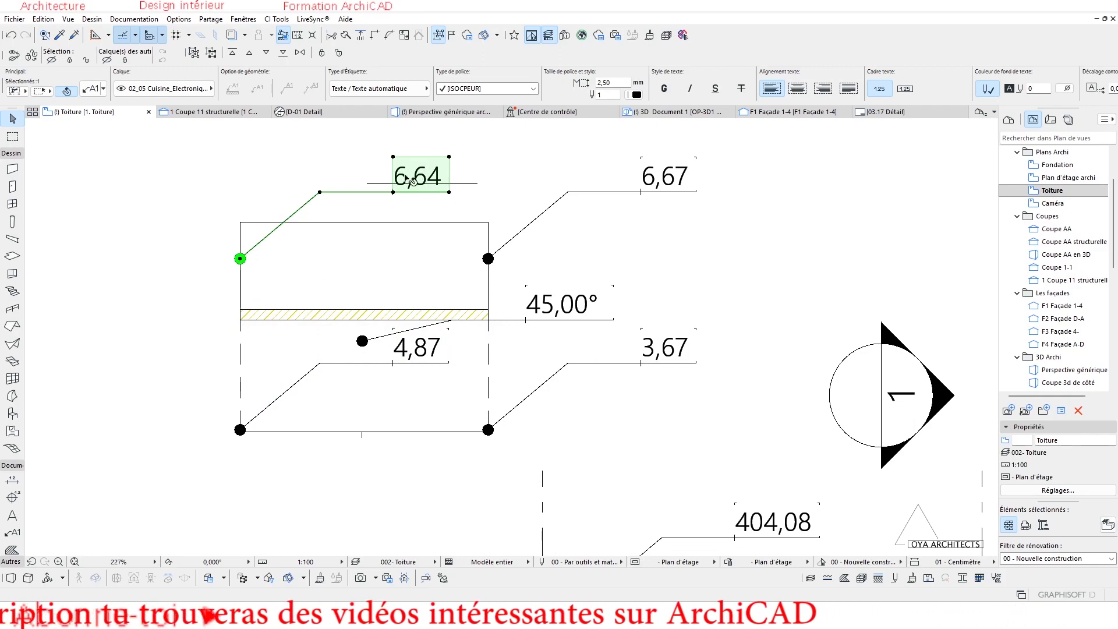
pyautogui.click(465, 273)
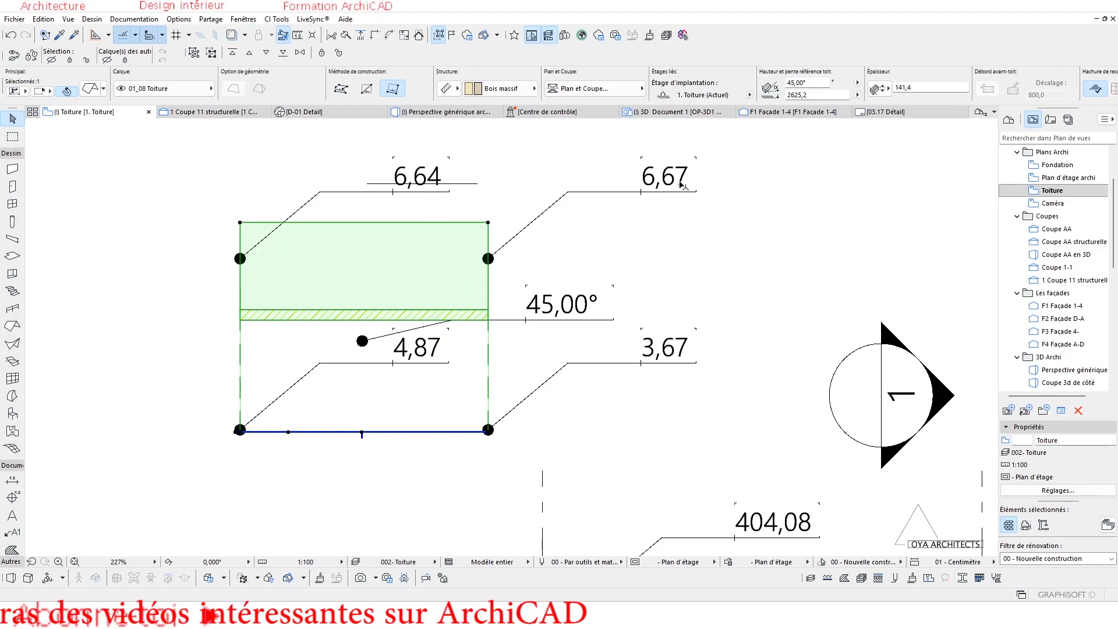
# - Check the roof plane's upper and lower altitude marks in the F1 Façade 1-4 view, and return to the Toiture plan
pyautogui.moveTo(752, 117)
pyautogui.click(753, 113)
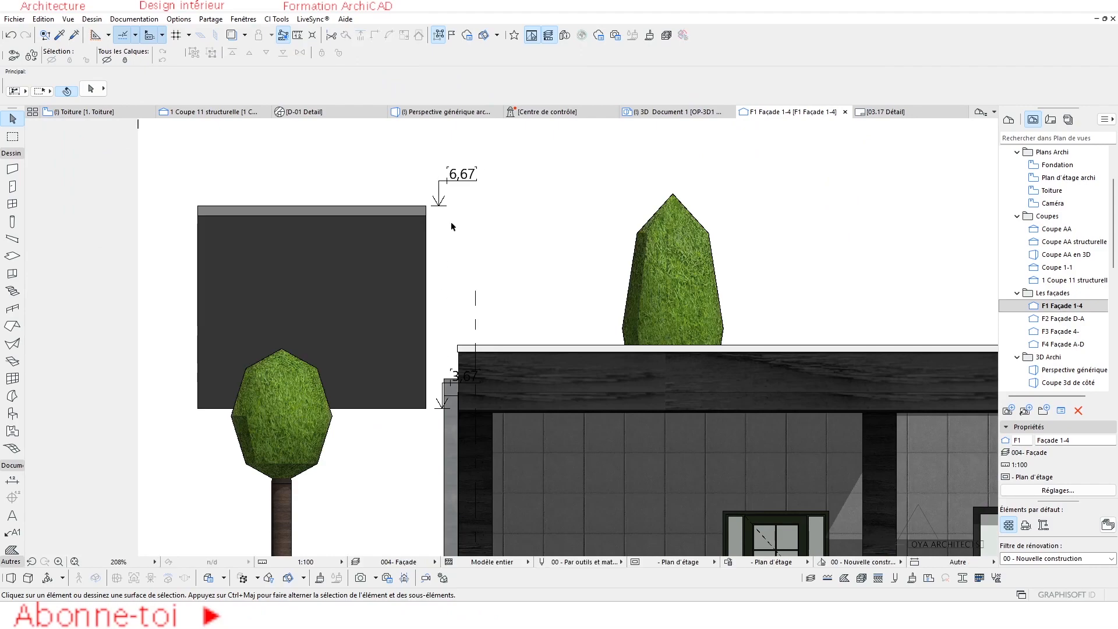
pyautogui.click(451, 407)
pyautogui.scroll(8, 467, 390)
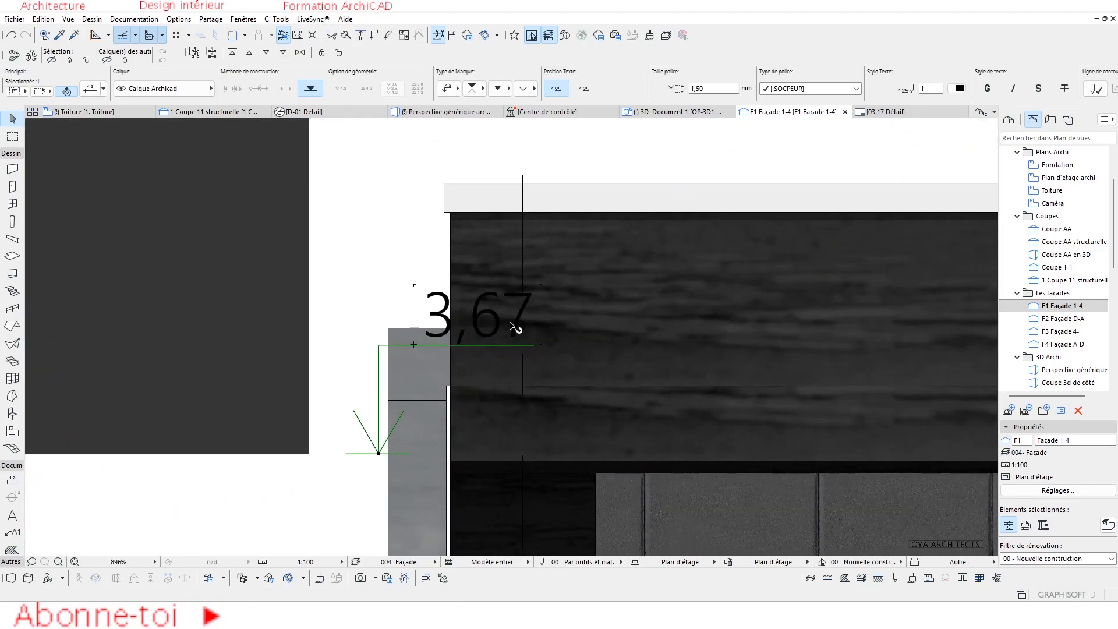
pyautogui.click(100, 112)
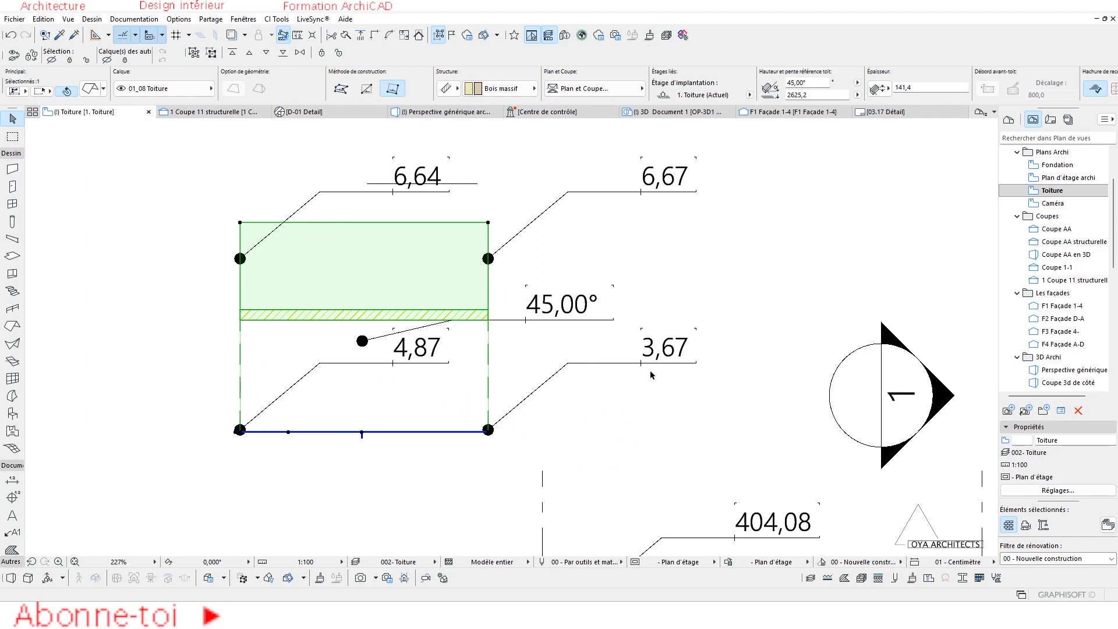
# - Inspect the roof plane and the text of its upper-right corner altitude label without changing them
pyautogui.scroll(-4, 444, 351)
pyautogui.scroll(2, 483, 337)
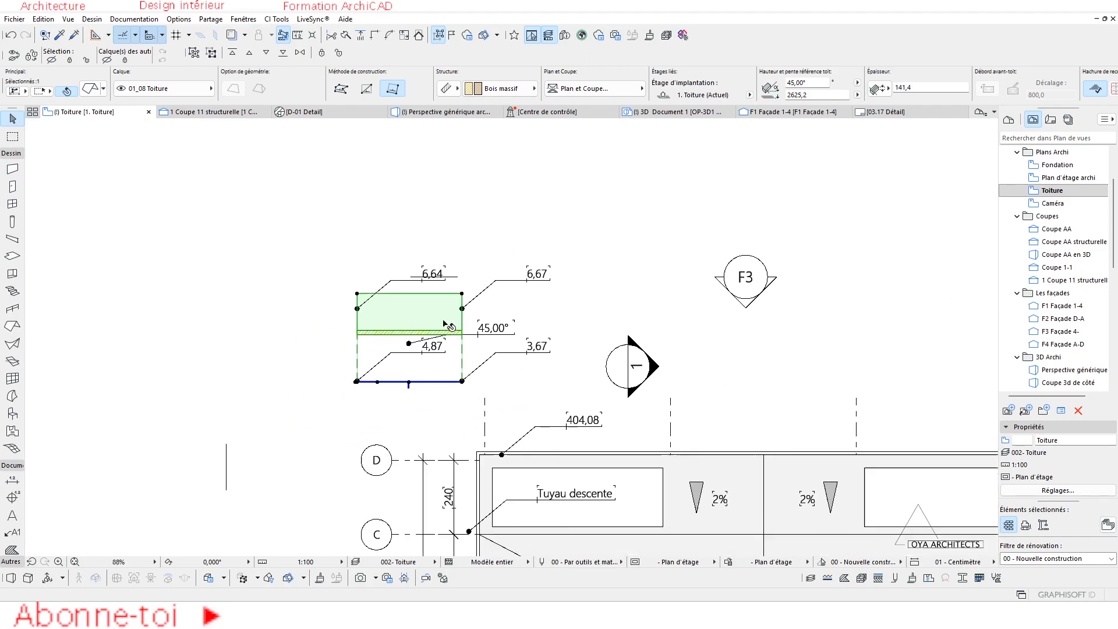
pyautogui.press('Escape')
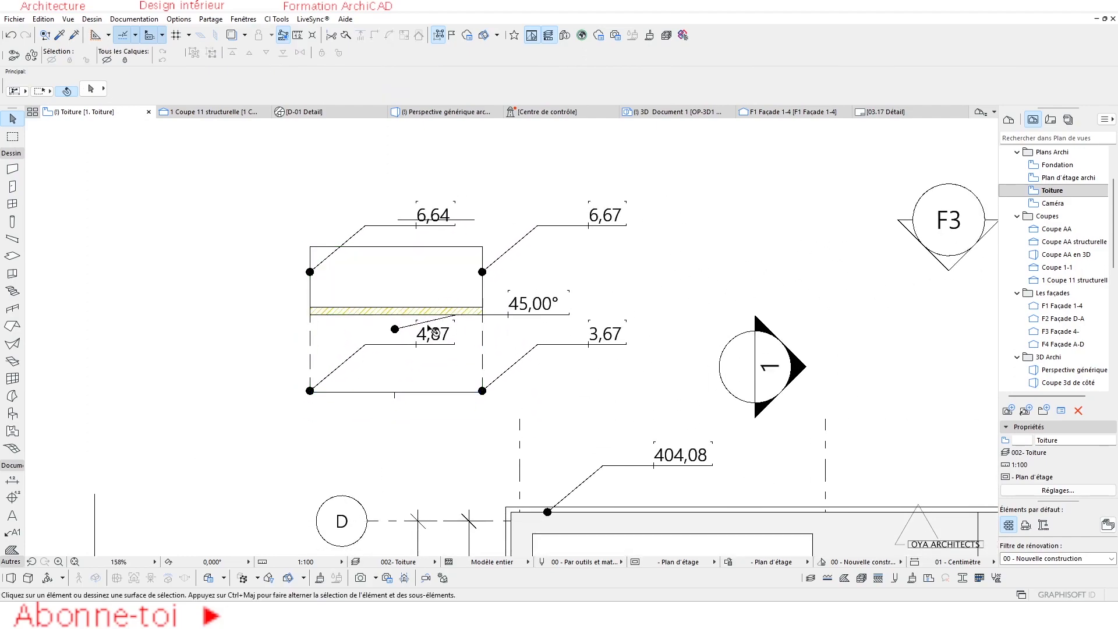
pyautogui.scroll(3, 422, 332)
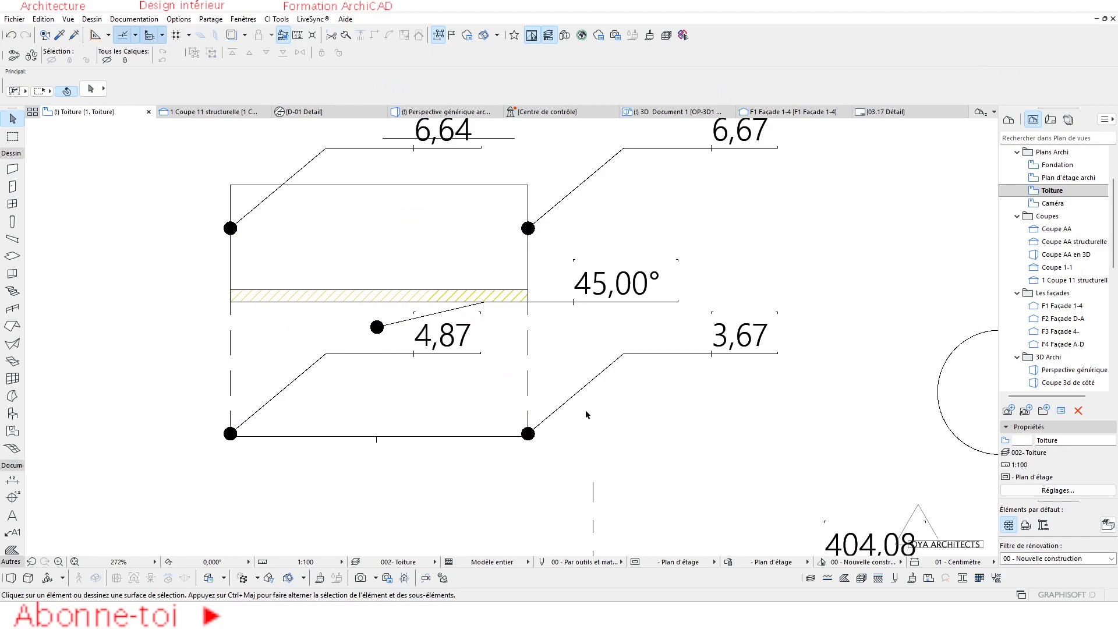
pyautogui.click(440, 303)
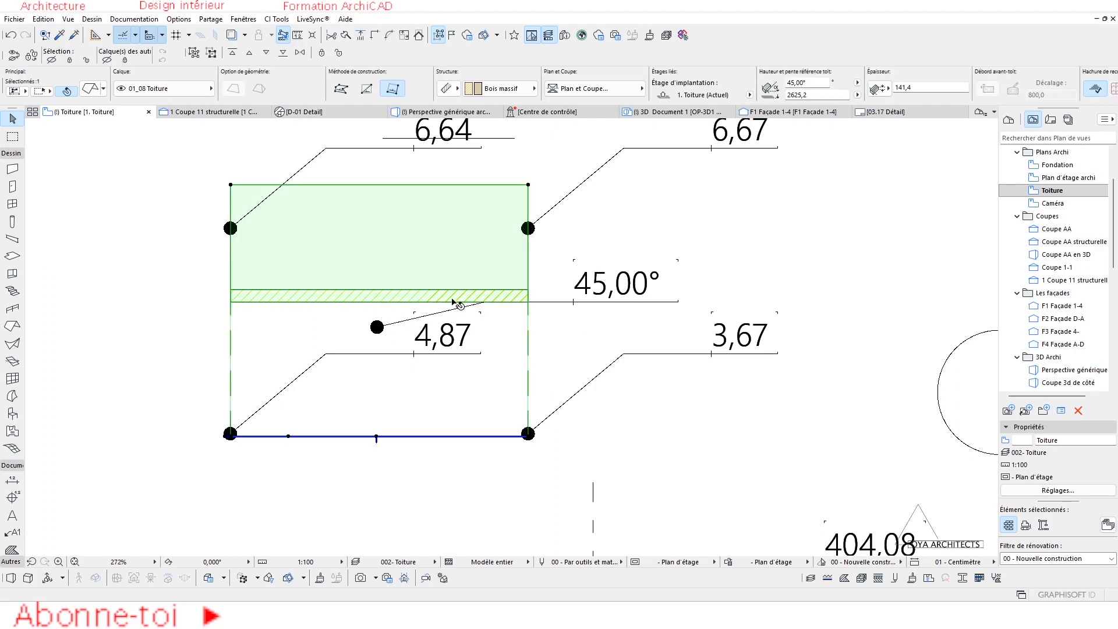
pyautogui.click(539, 226)
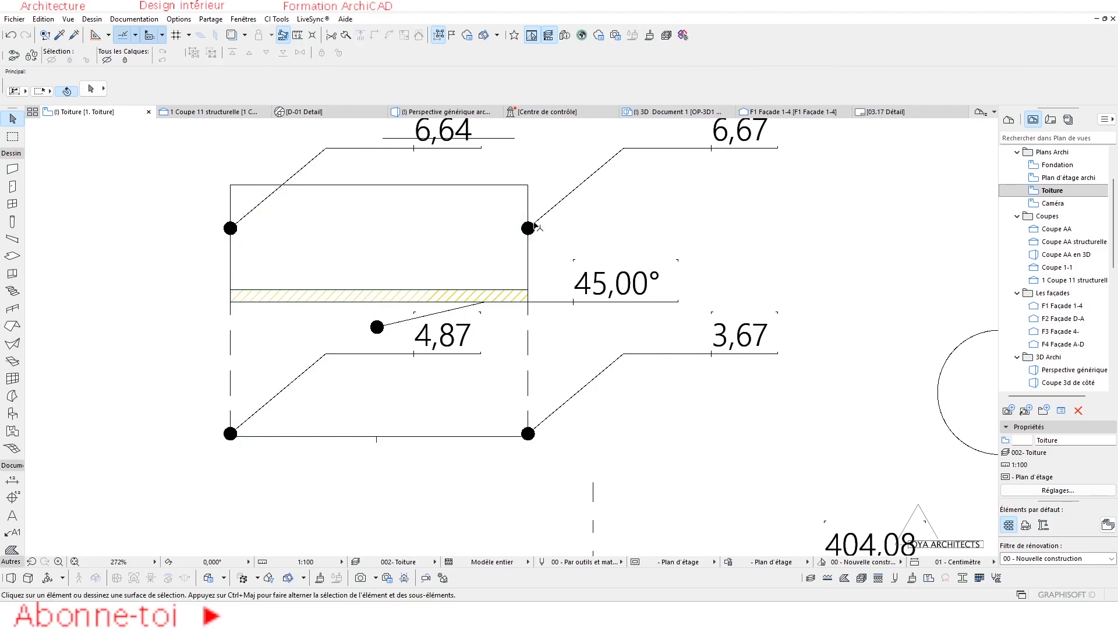
pyautogui.doubleClick(738, 136)
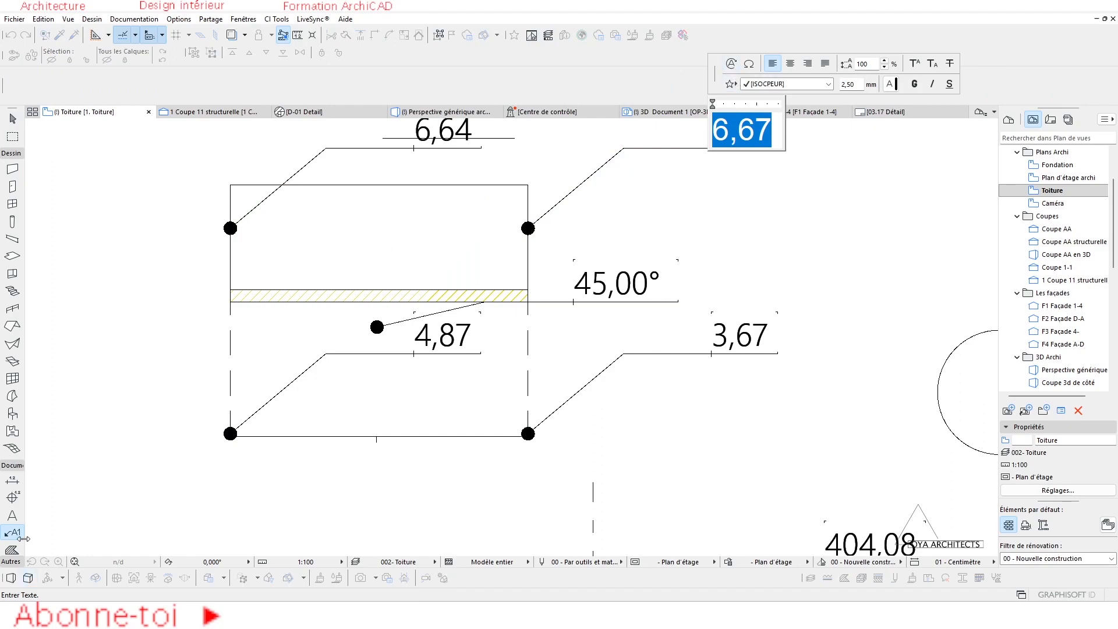
pyautogui.press('Escape')
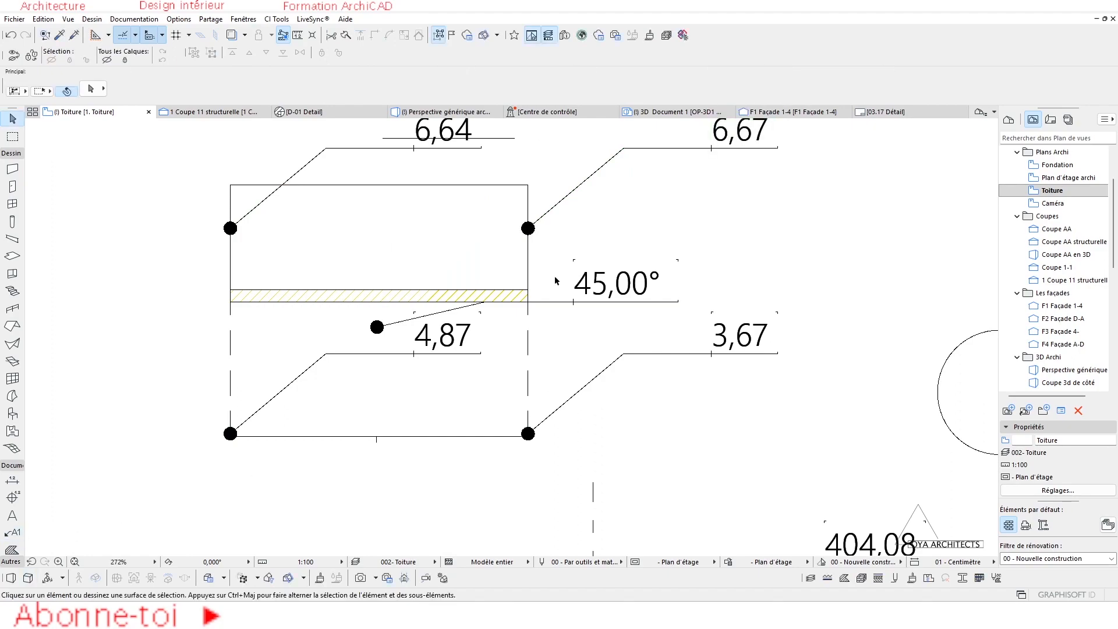
pyautogui.scroll(-2, 527, 290)
pyautogui.scroll(-1, 527, 290)
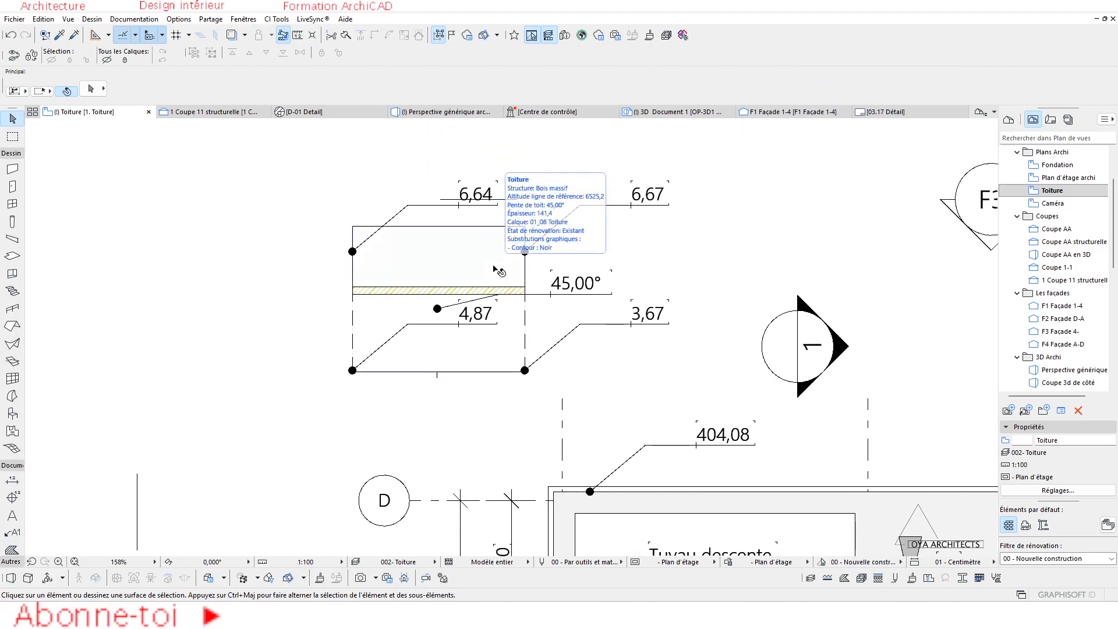
pyautogui.scroll(2, 520, 287)
pyautogui.moveTo(527, 315); pyautogui.dragTo(524, 323, button='middle')
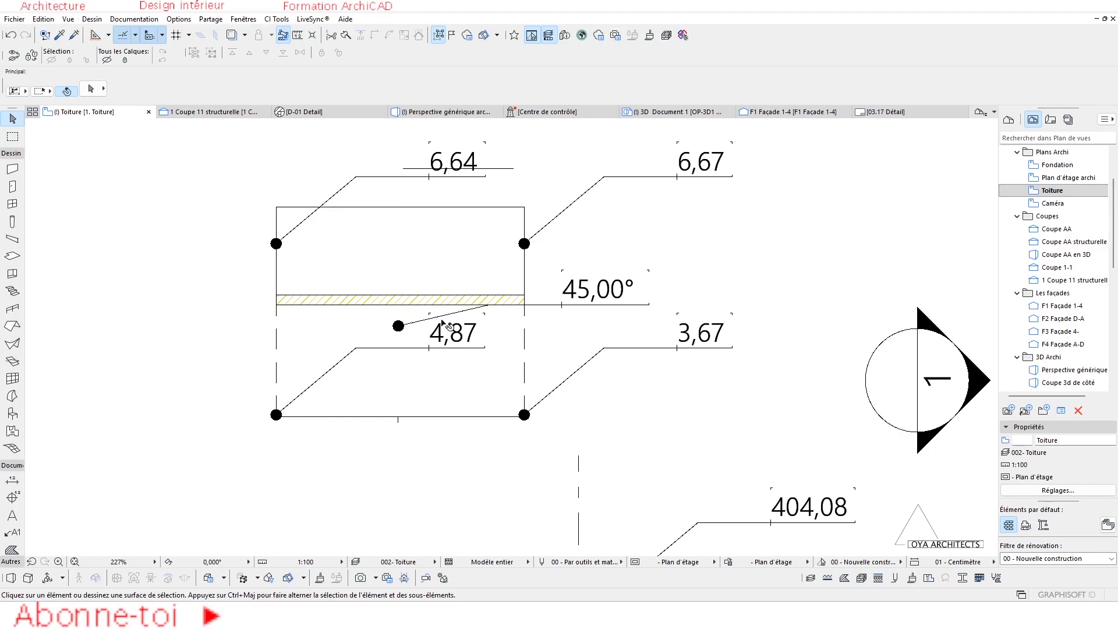
pyautogui.moveTo(492, 321); pyautogui.dragTo(448, 324, button='middle')
pyautogui.scroll(-3, 449, 323)
pyautogui.scroll(2, 448, 323)
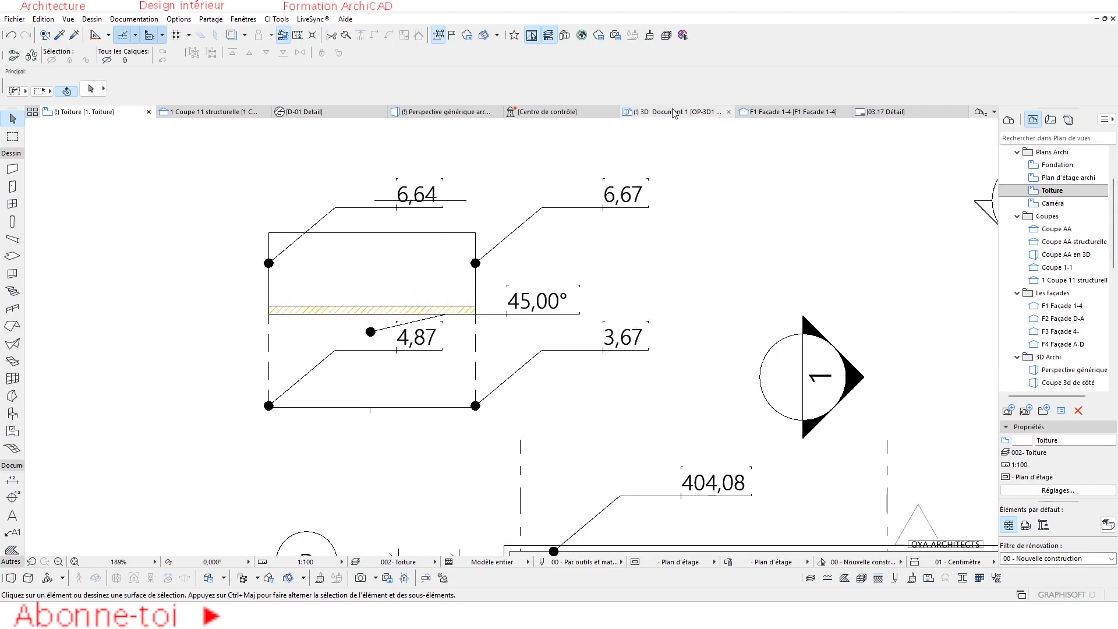
# - Examine the sloped roof plane and the house from several sides in the generic 3D perspective
pyautogui.click(762, 112)
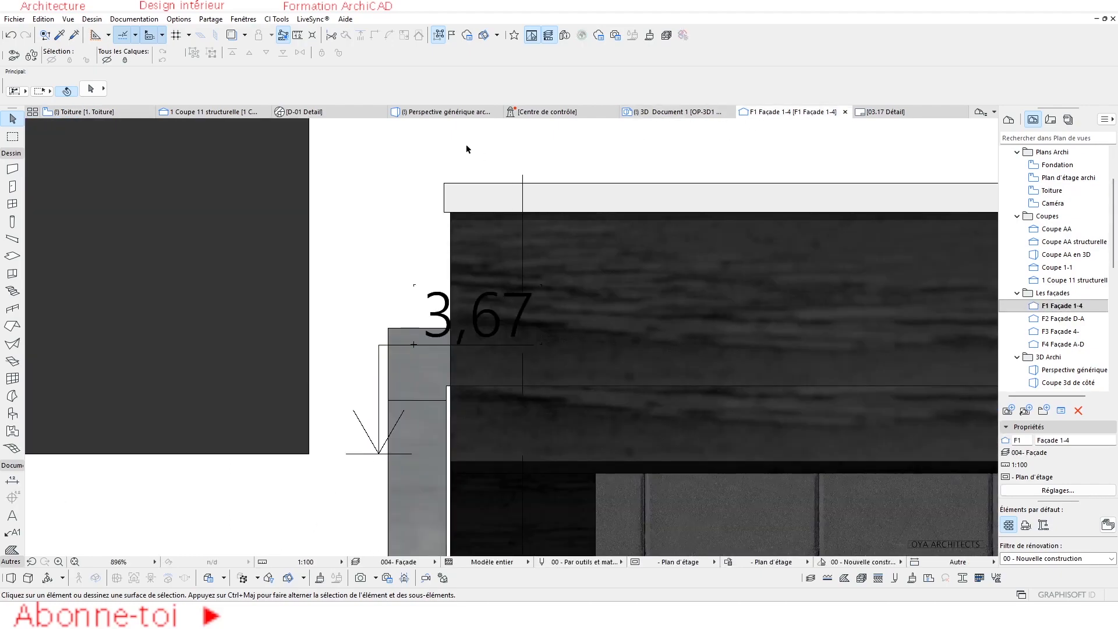
pyautogui.click(433, 113)
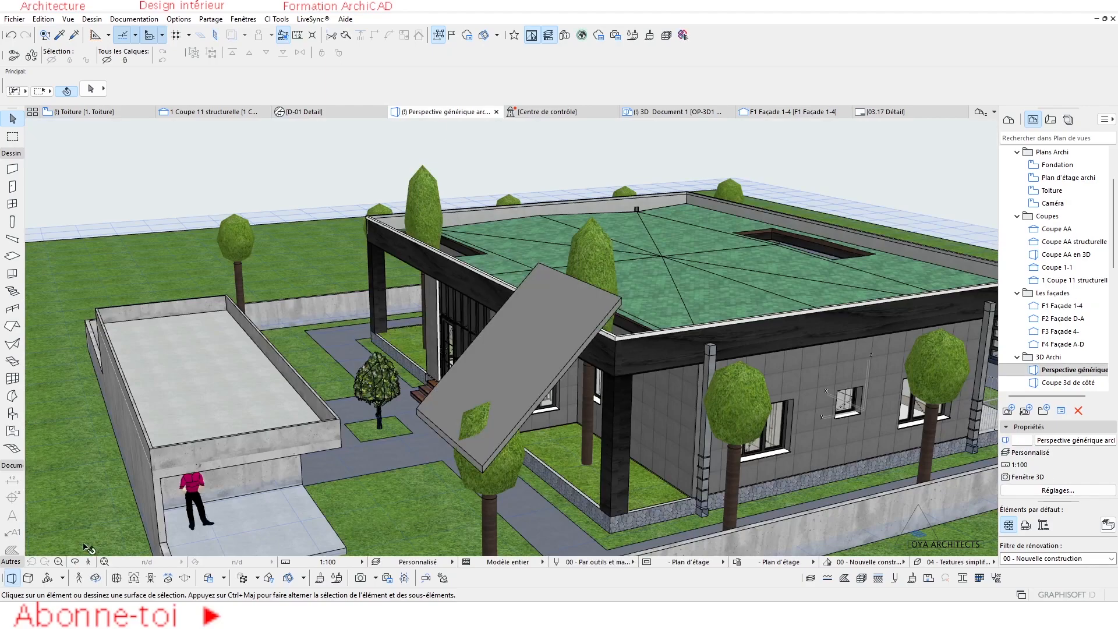
pyautogui.click(78, 563)
pyautogui.scroll(-5, 402, 329)
pyautogui.moveTo(413, 335); pyautogui.dragTo(550, 354)
pyautogui.scroll(4, 622, 374)
pyautogui.moveTo(716, 356); pyautogui.dragTo(601, 359)
pyautogui.scroll(-2, 601, 359)
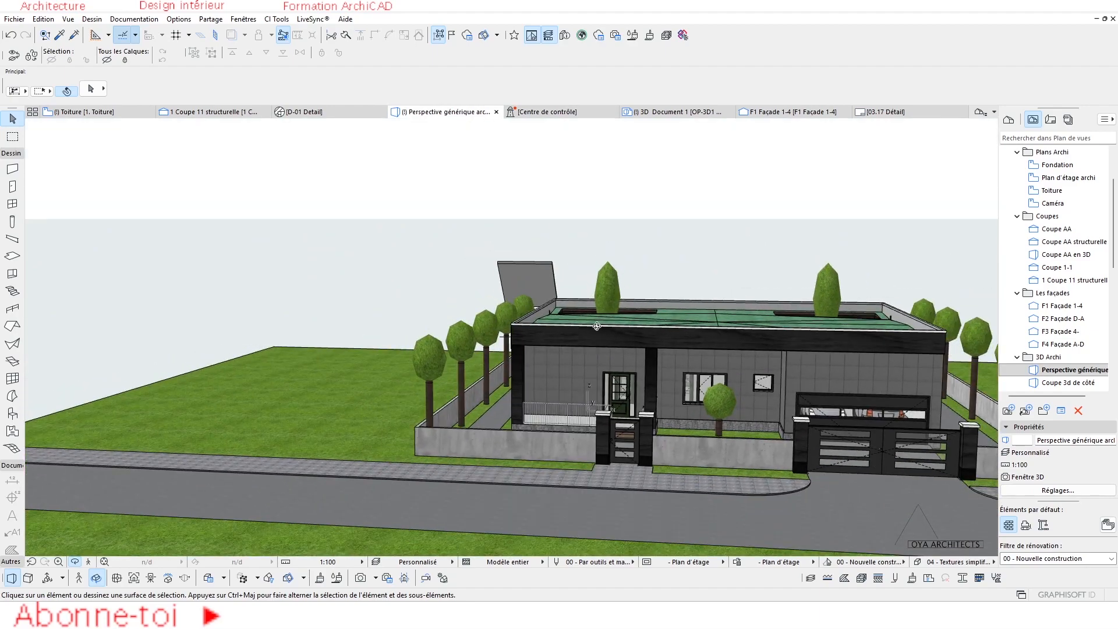